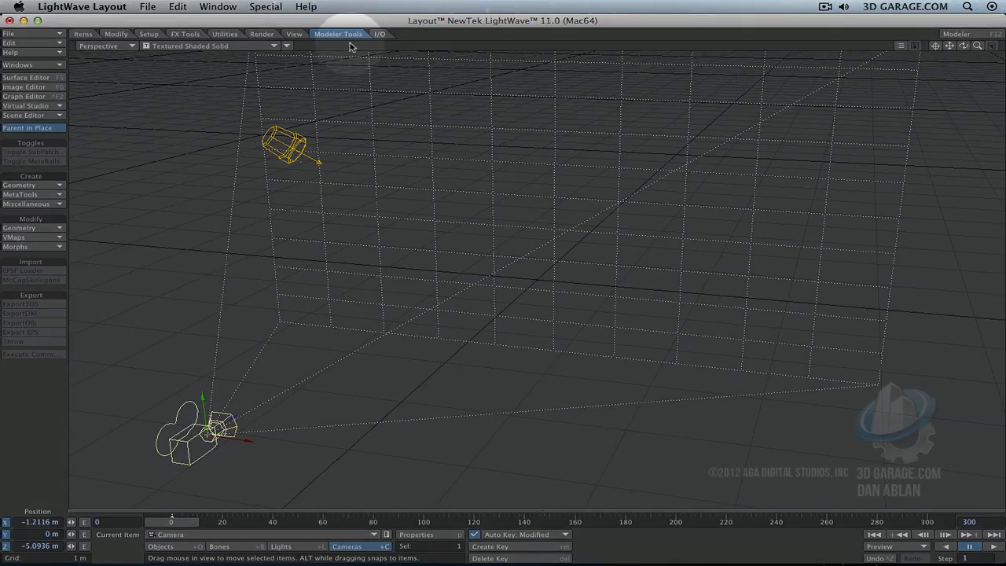
Step: Set up a new ground plane primitive with 6 segments in X and 6 in Z
left_click(48, 187)
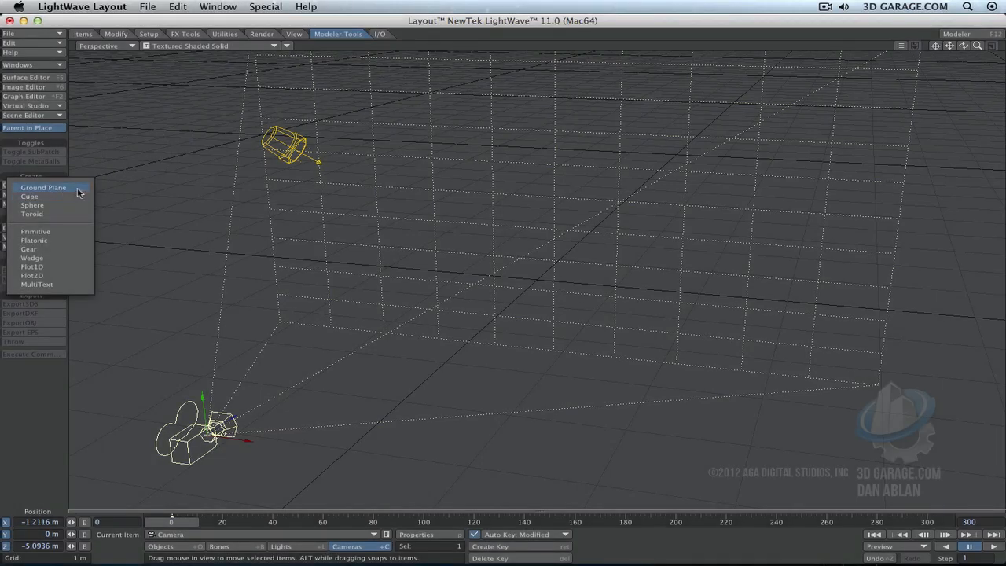
left_click(78, 193)
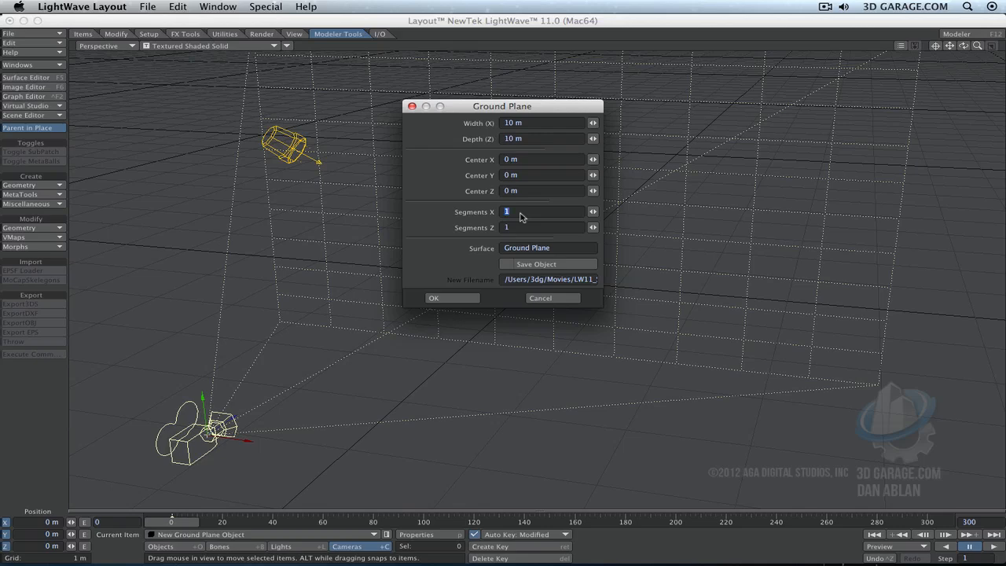
key("Tab")
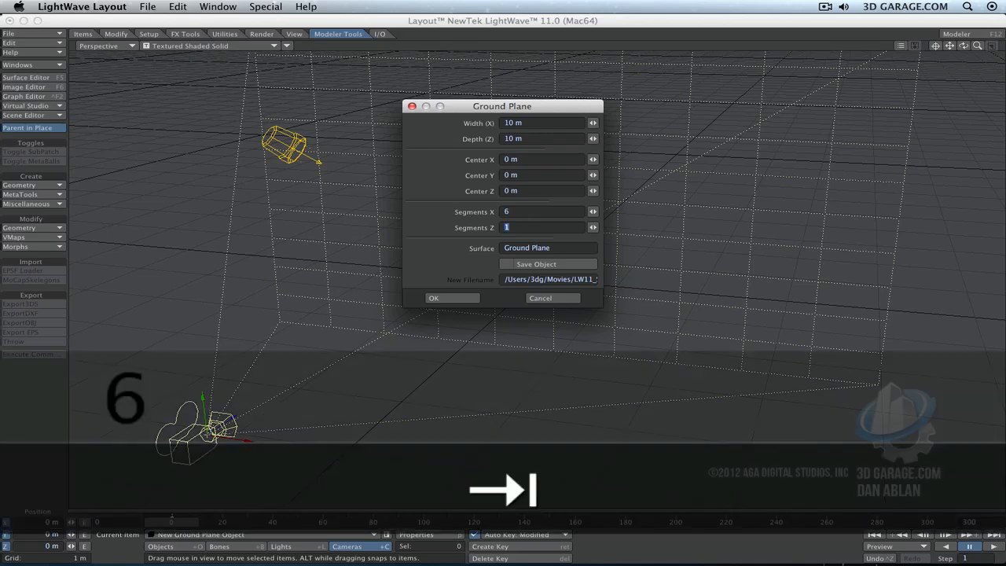
type("6")
key("Tab")
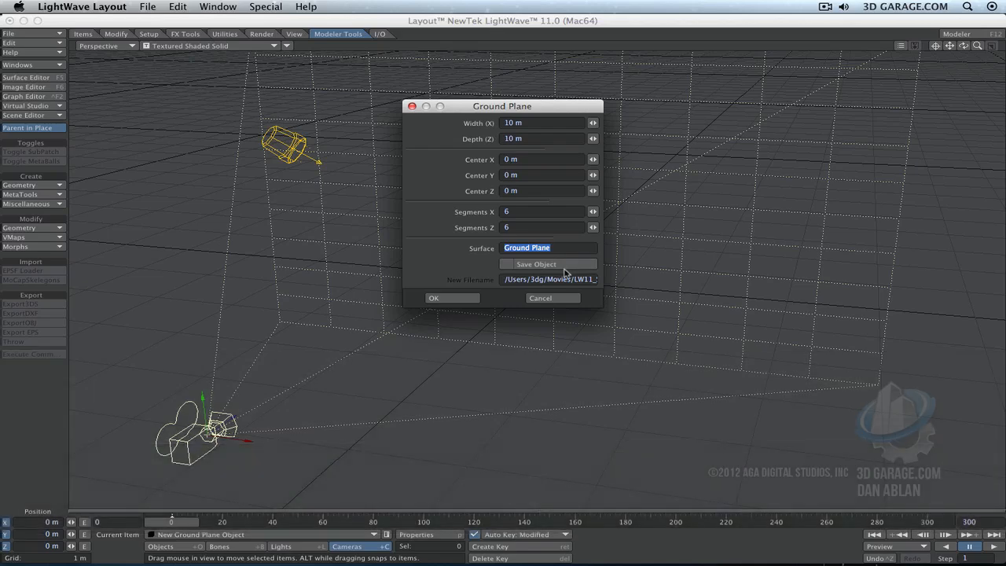
Step: Enable saving the ground plane as an object and check its file path through to the file name
left_click(563, 271)
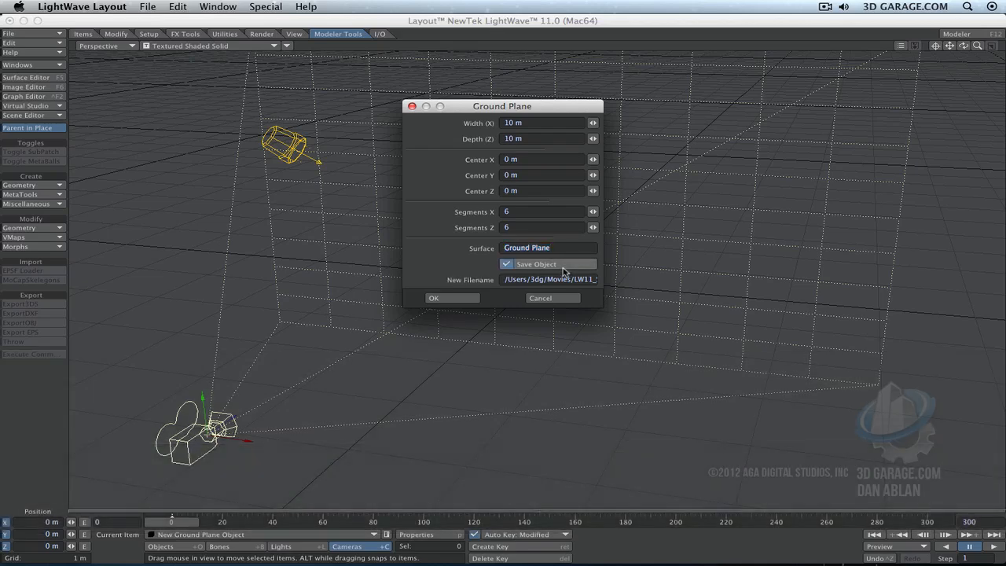
left_click(591, 280)
key("Right")
key("Right")
key("Right")
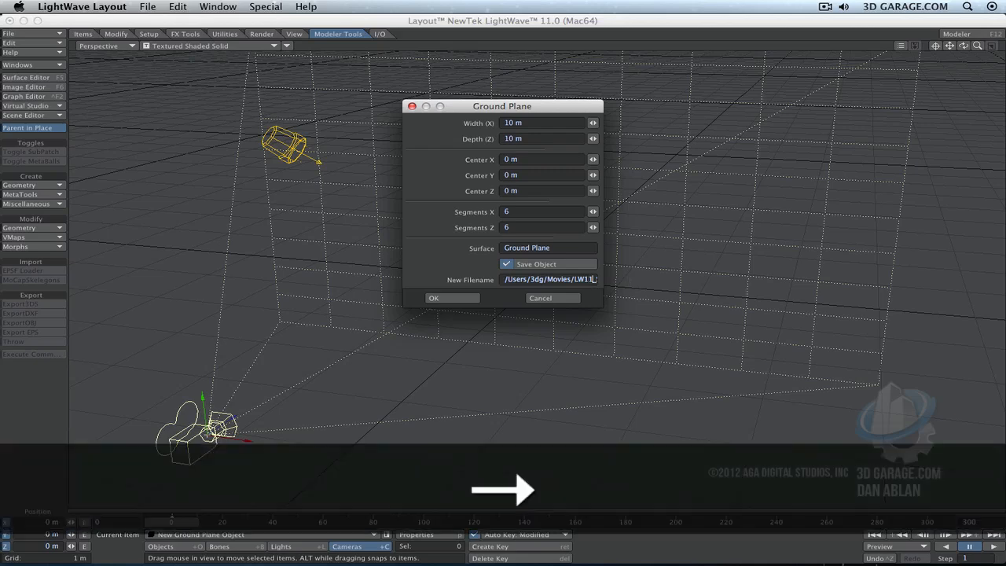
key("Right")
key("Right")
key("Right")
key("Right")
key("Right")
key("Right")
key("Right")
key("Right")
key("Right")
key("Right")
key("Right")
key("Right")
key("Right")
key("Right")
key("Right")
key("Right")
key("Right")
key("Right")
key("Right")
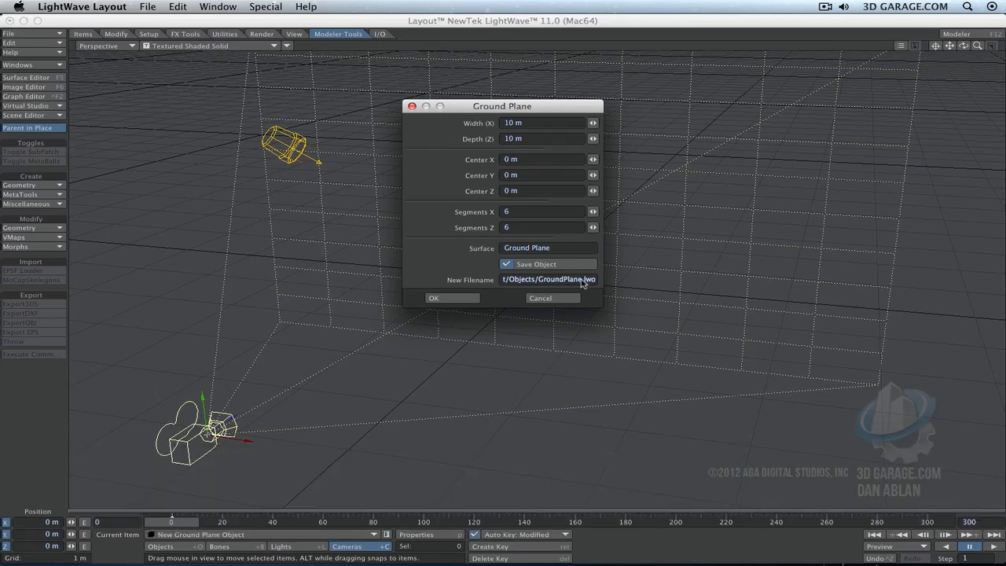
Step: Name the ground plane's surface Ground
left_click_drag(560, 251, 486, 248)
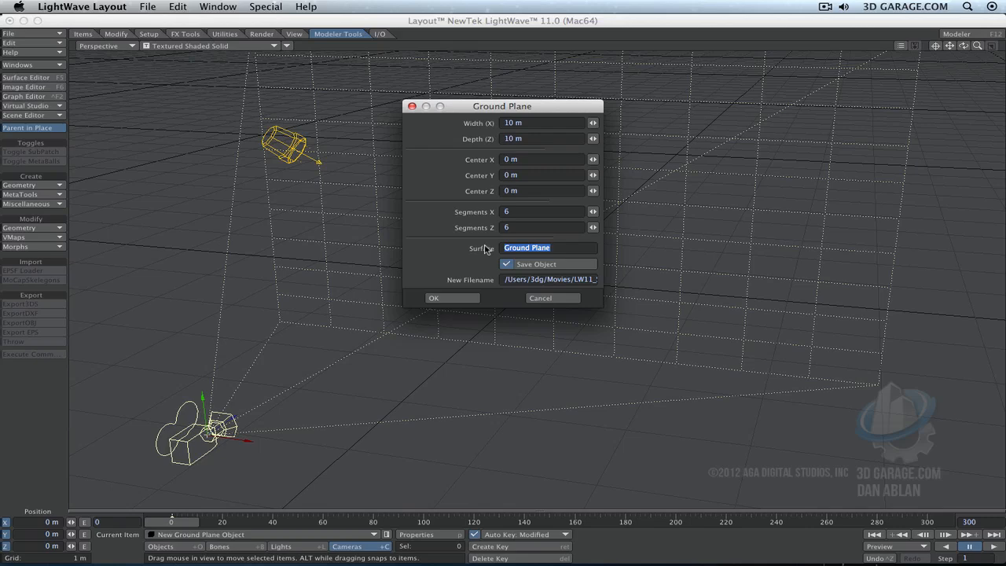
type("Ground")
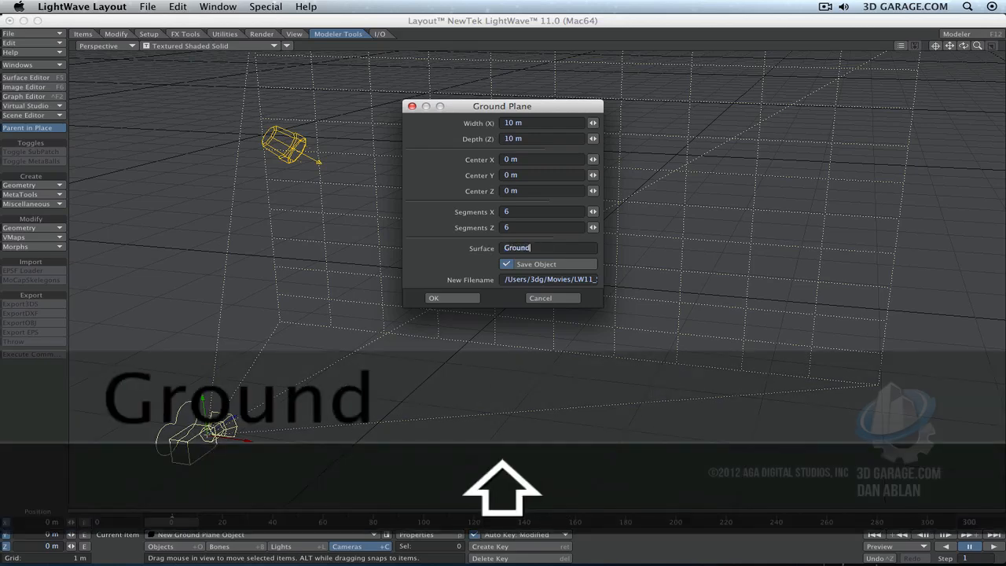
key("Tab")
Step: Shorten the ground plane's file name to Ground.lwo and create the plane
key("Right")
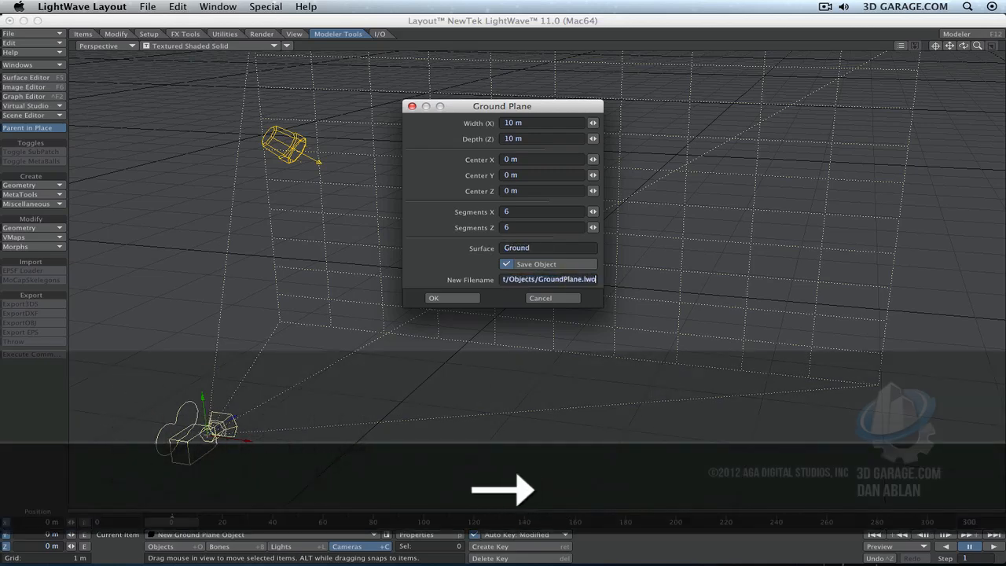
key("Left")
key("Left")
key("BackSpace")
key("BackSpace")
key("BackSpace")
key("BackSpace")
key("BackSpace")
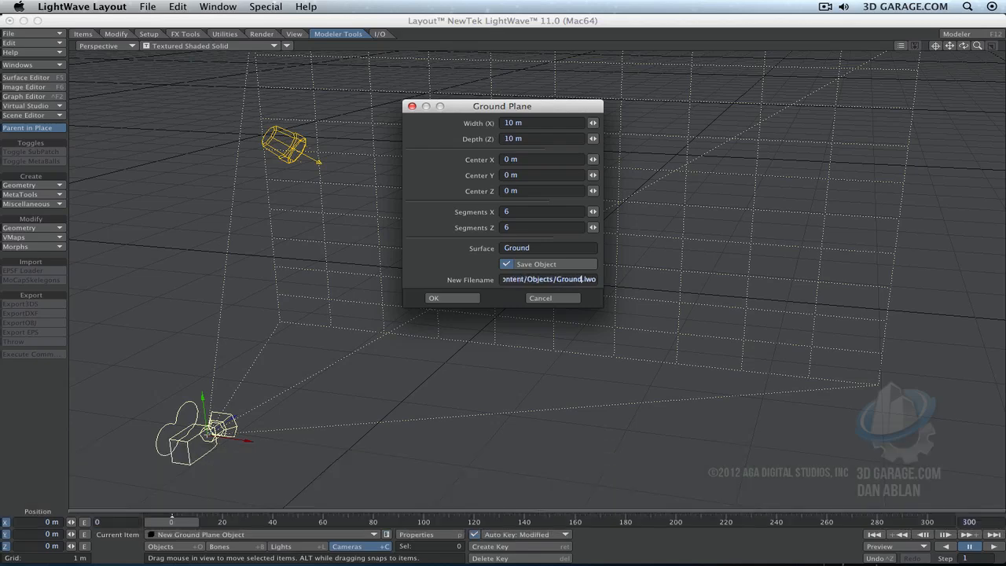
left_click(455, 298)
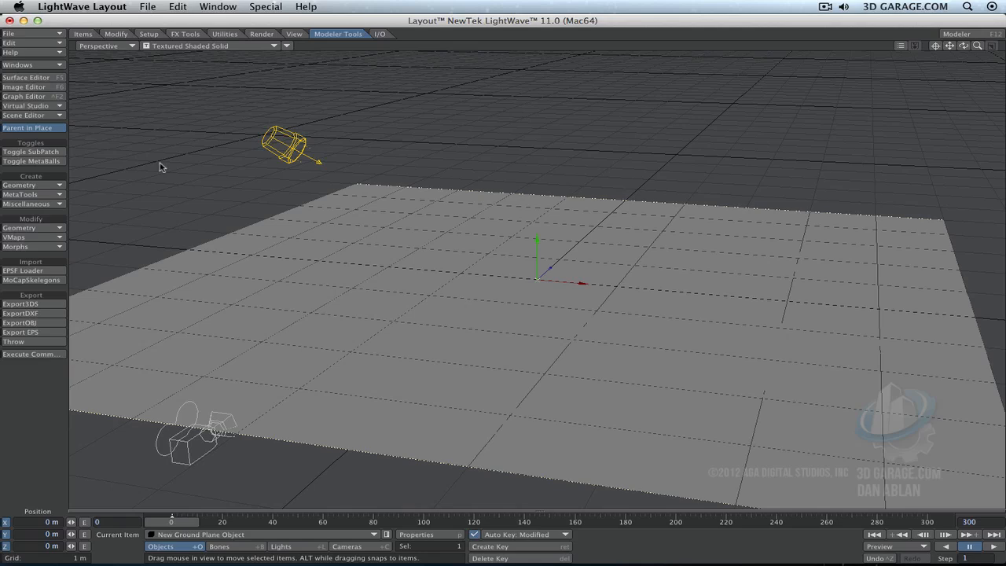
Step: Add a sphere at the origin with 500 mm radii, 24 sides and 12 segments
left_click(44, 185)
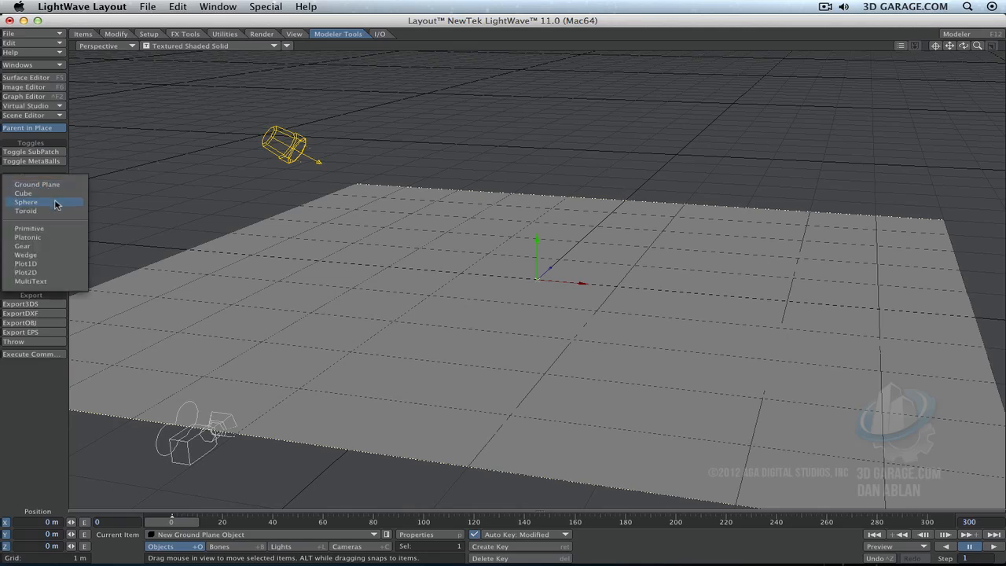
left_click(55, 204)
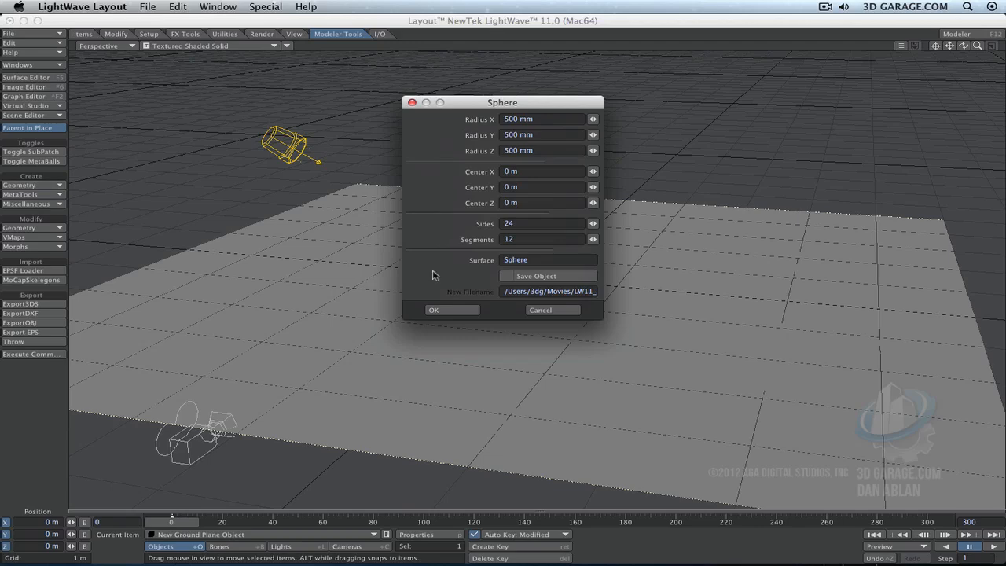
left_click(457, 314)
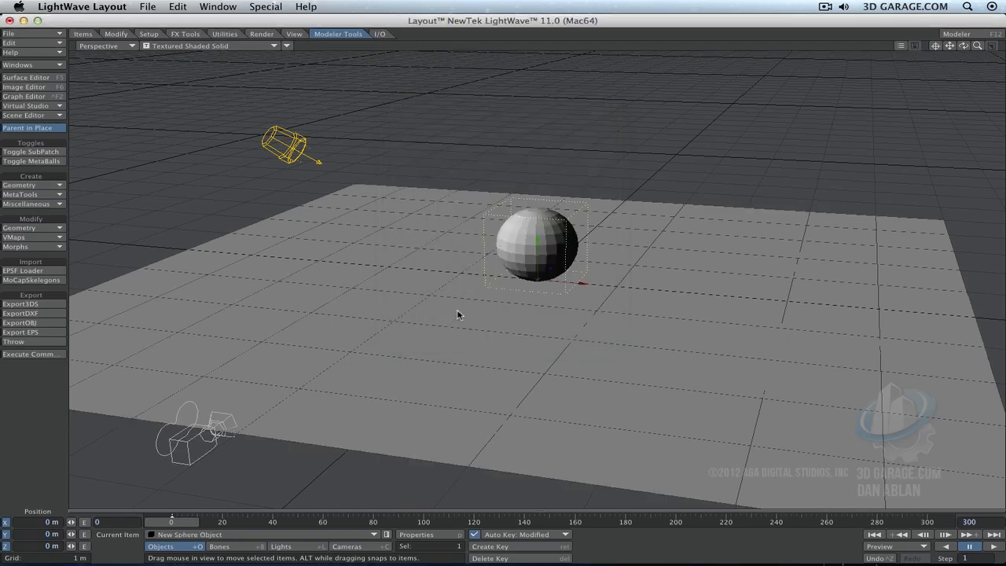
Step: Turn on smoothing for the Sphere surface in the Surface Editor
left_click(52, 79)
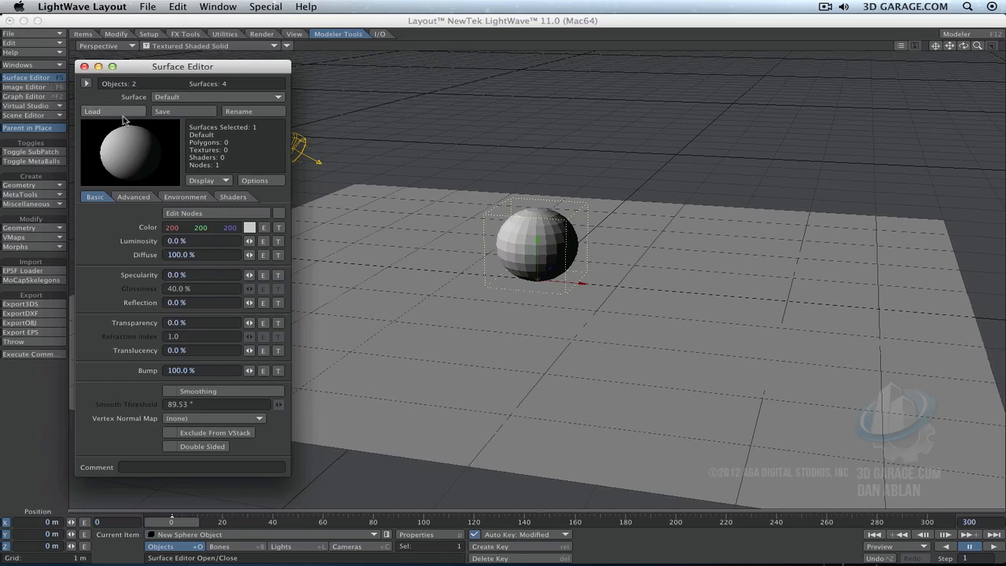
left_click(164, 97)
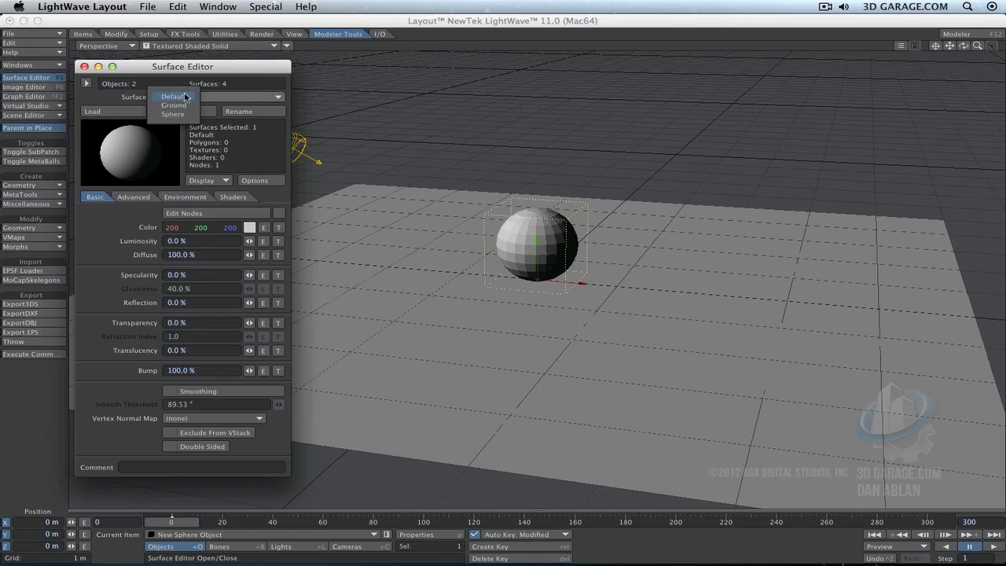
left_click(188, 114)
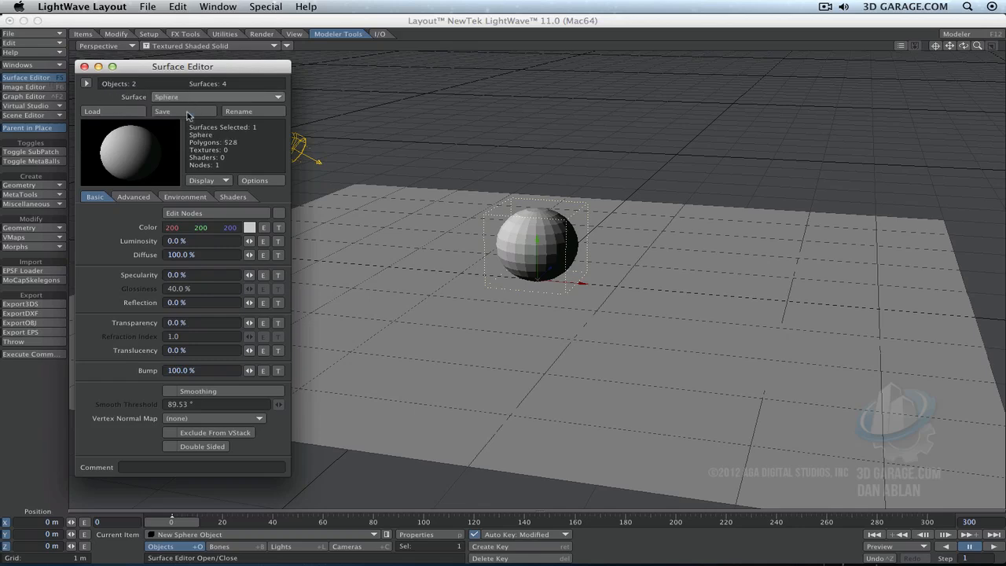
left_click(197, 392)
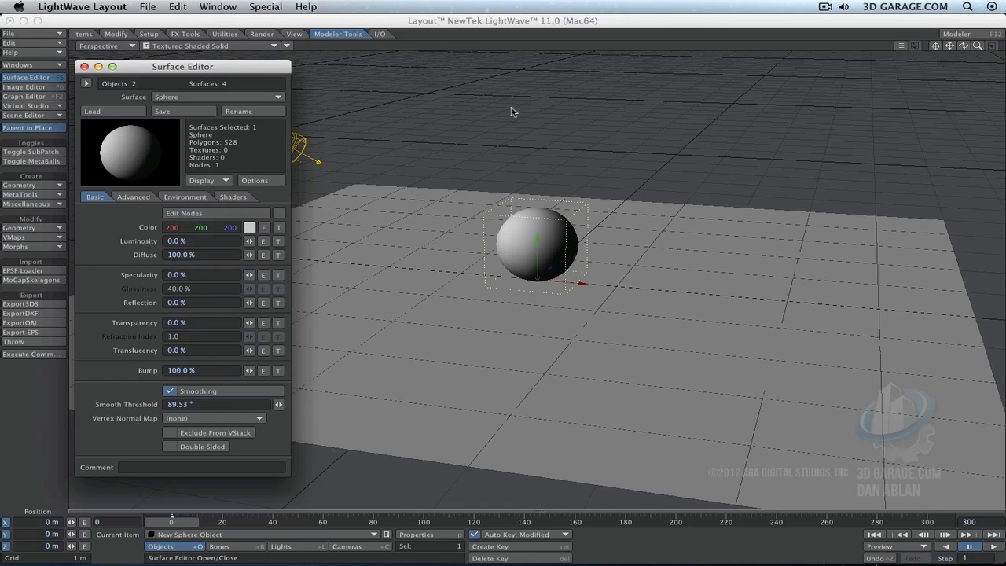
Step: Switch the viewport to Camera View and rotate the camera to about -11.6° heading and -6.4° pitch to frame the sphere
left_click(119, 45)
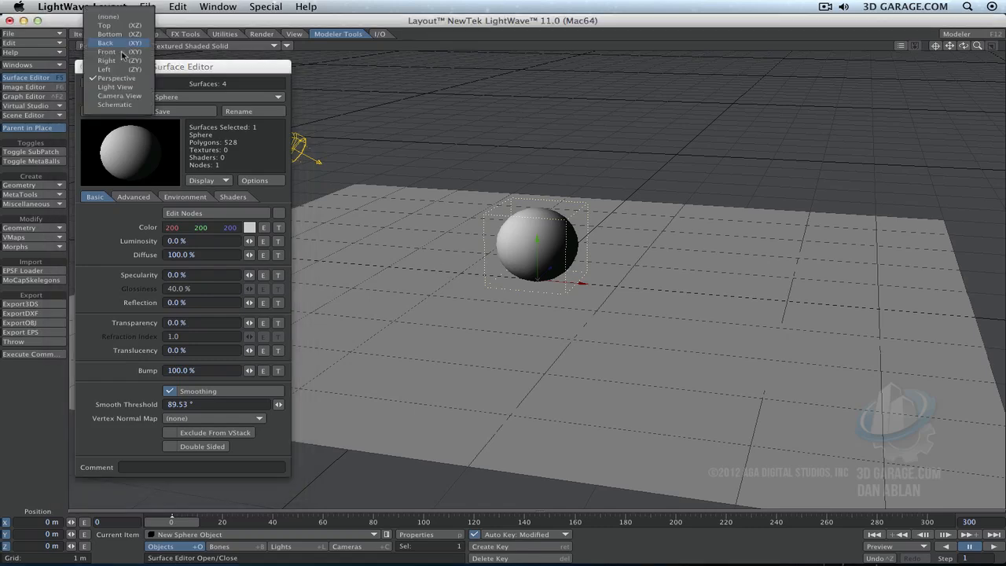
left_click(138, 97)
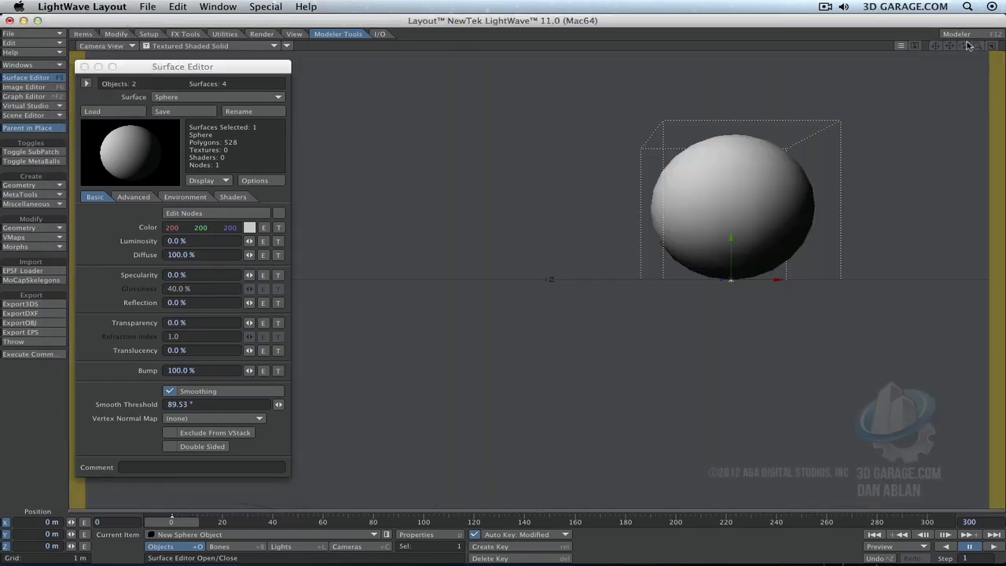
key("y")
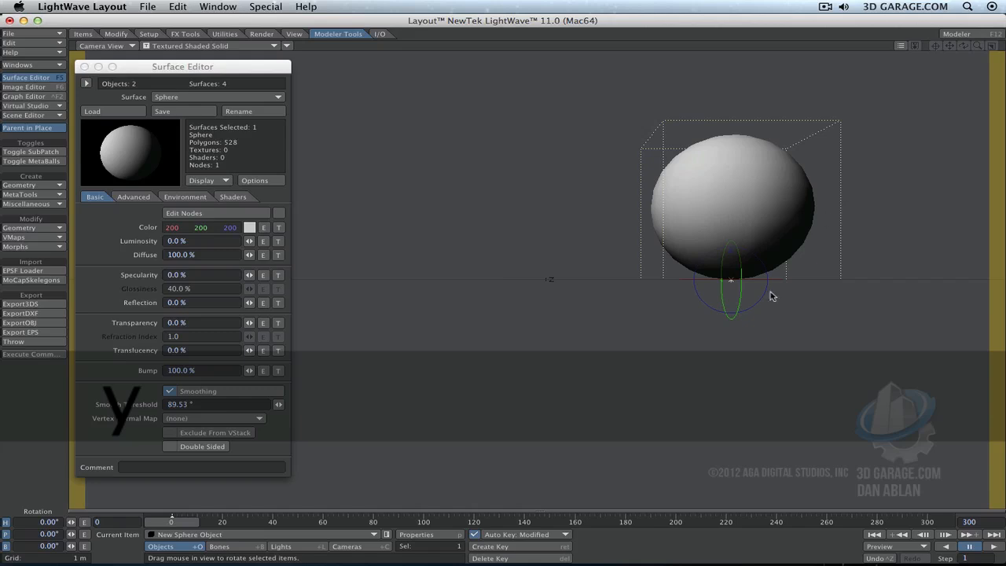
left_click(346, 546)
mouse_move(555, 427)
left_mouse_down()
mouse_move(628, 401)
mouse_move(564, 422)
mouse_move(528, 396)
mouse_move(565, 420)
left_mouse_up()
key("y")
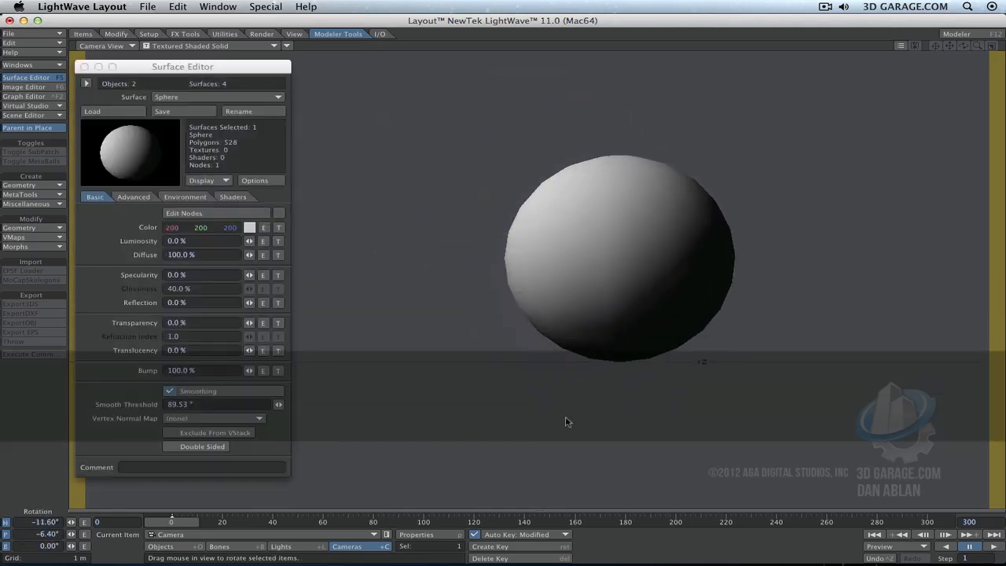
Step: Raise the camera to about 1.9 m and rotate it to about 39° heading and 26° pitch, looking down on the sphere
key("t")
left_click_drag(634, 430, 634, 346, "super")
key("y")
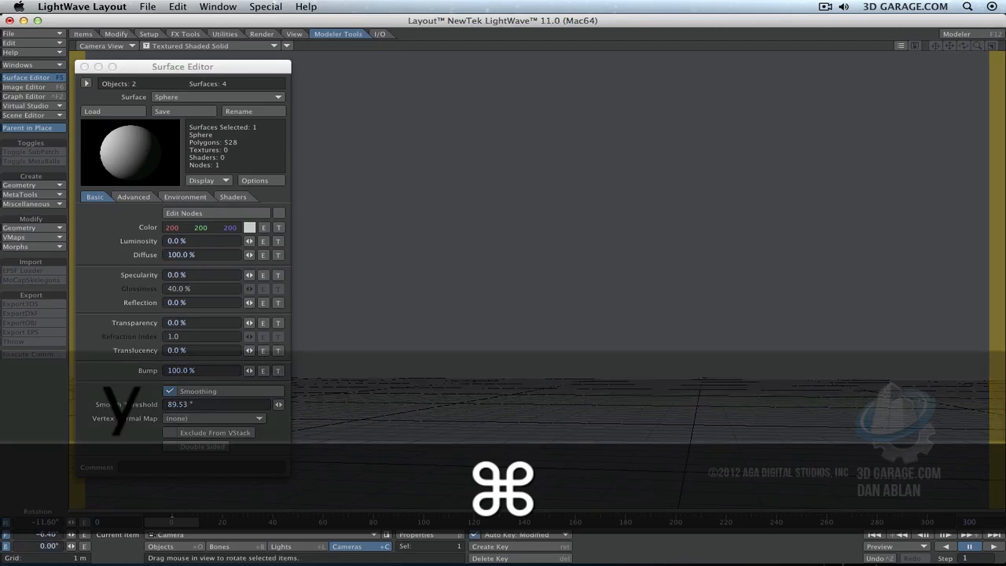
left_click_drag(634, 429, 542, 425)
key("t")
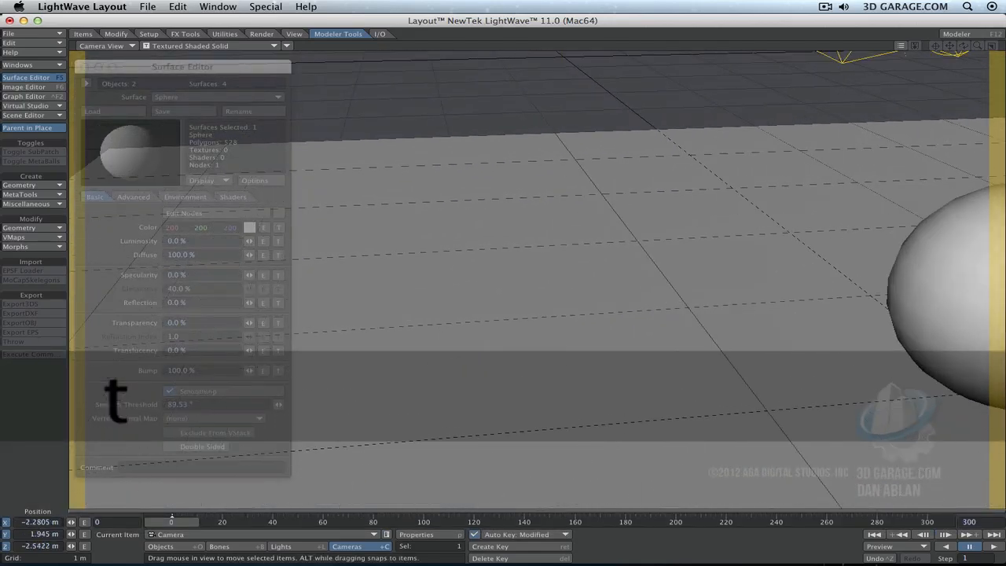
key("y")
left_click_drag(630, 425, 730, 426)
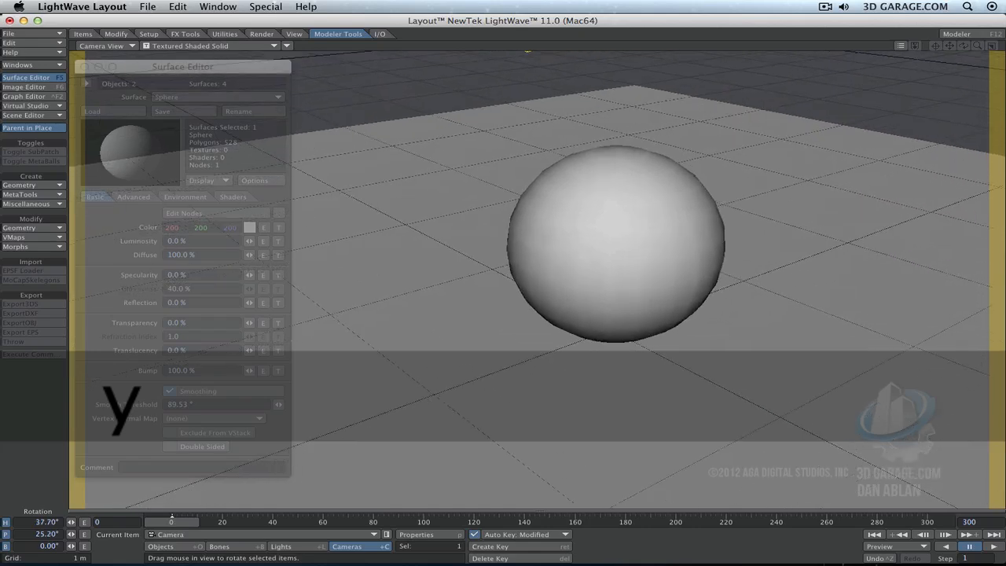
Step: Move the camera closer to the sphere and tilt it to about 36.5° pitch so the sphere fills the frame
key("r")
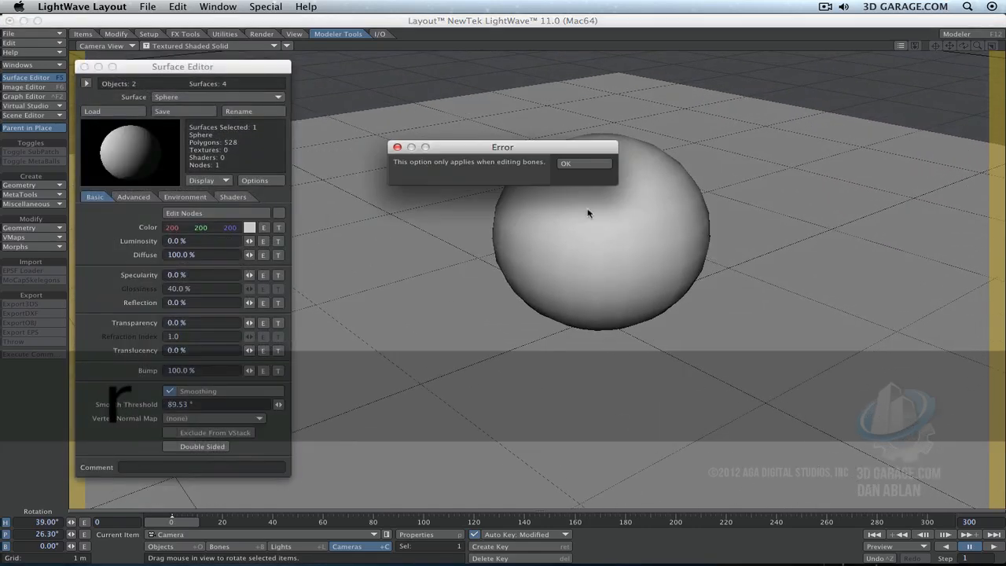
left_click(585, 164)
key("t")
left_click_drag(588, 240, 589, 247)
key("y")
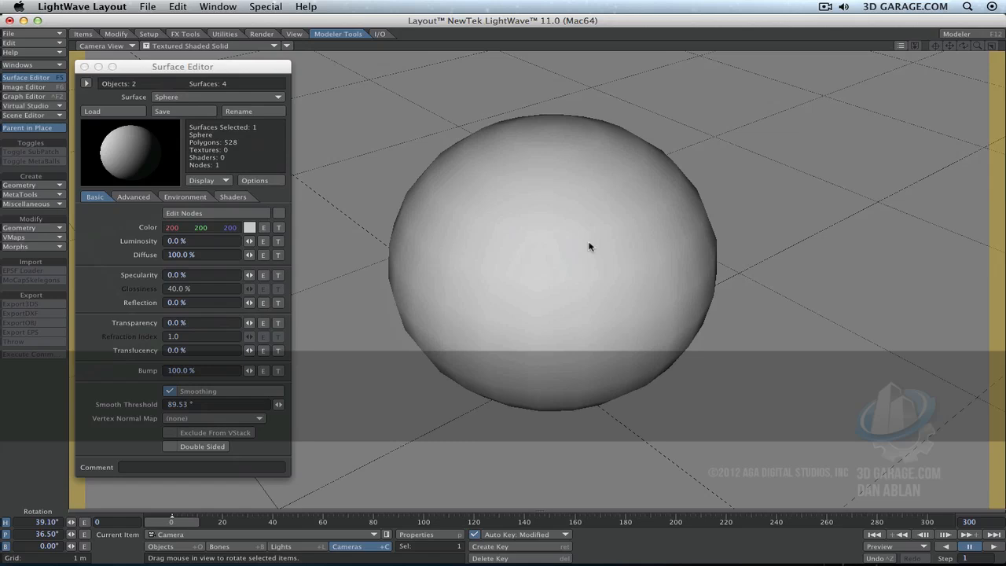
Step: Save the scene as AnimatedTexture in the Scenes folder
key("super")
key("super+s")
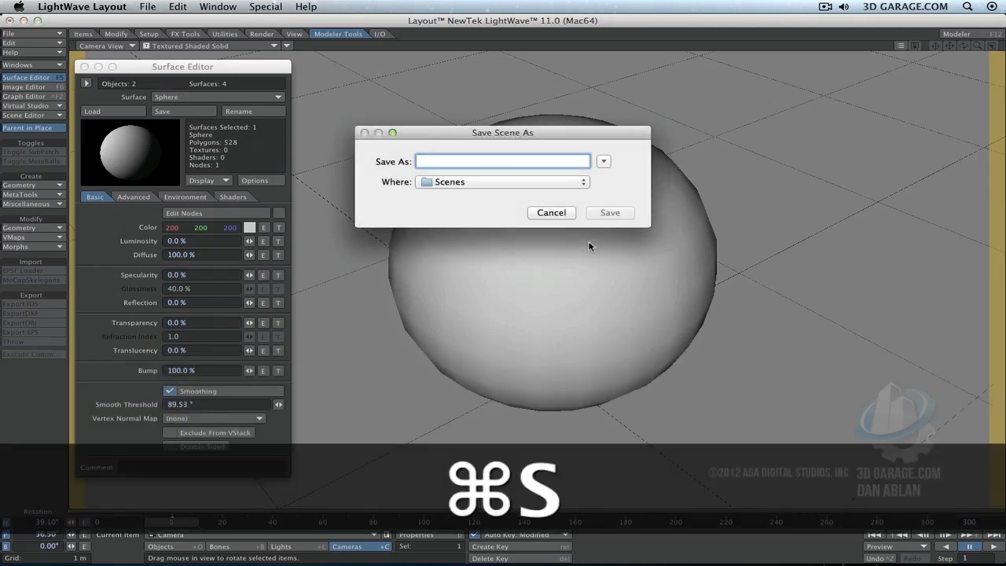
key("shift")
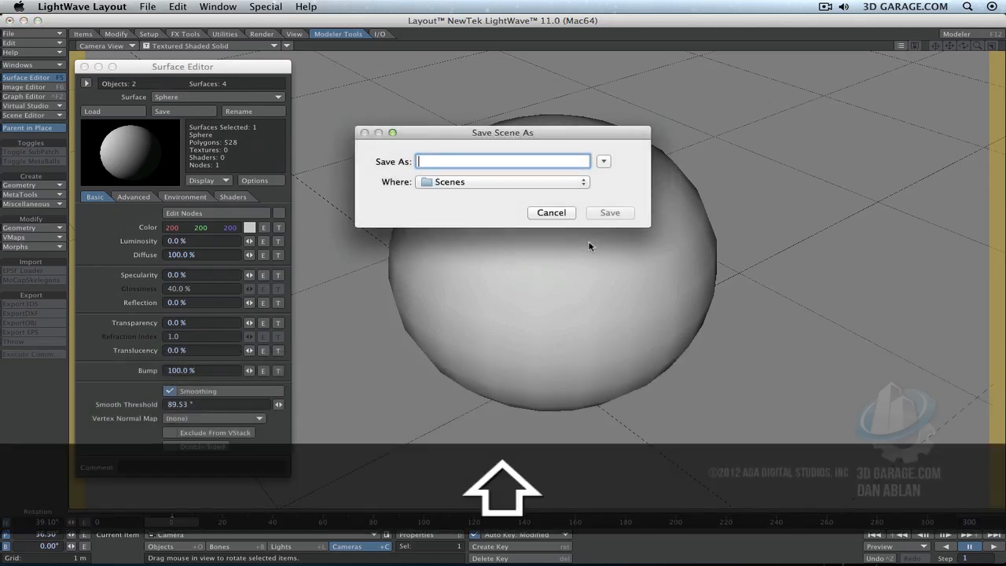
type("Ani")
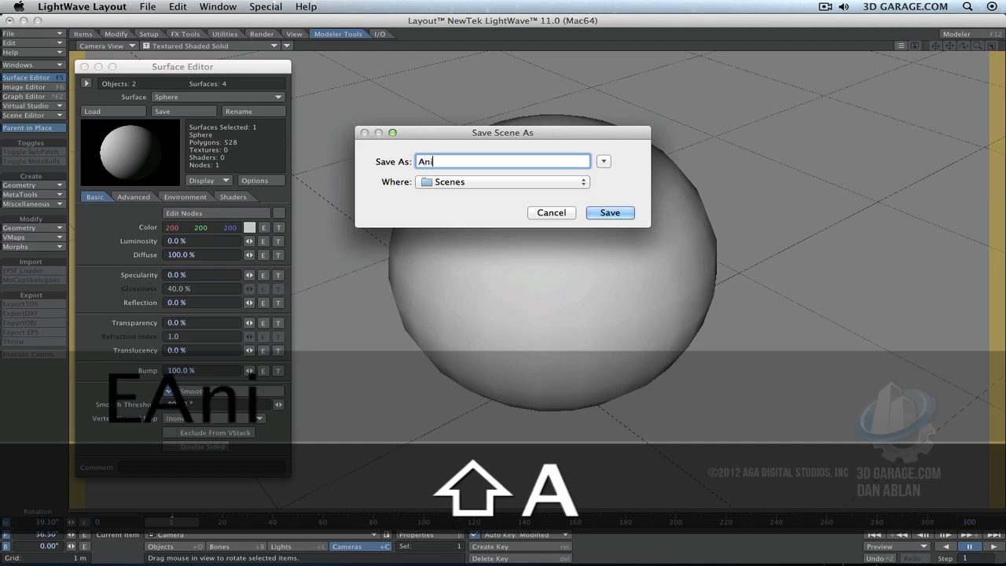
type("matedTexture")
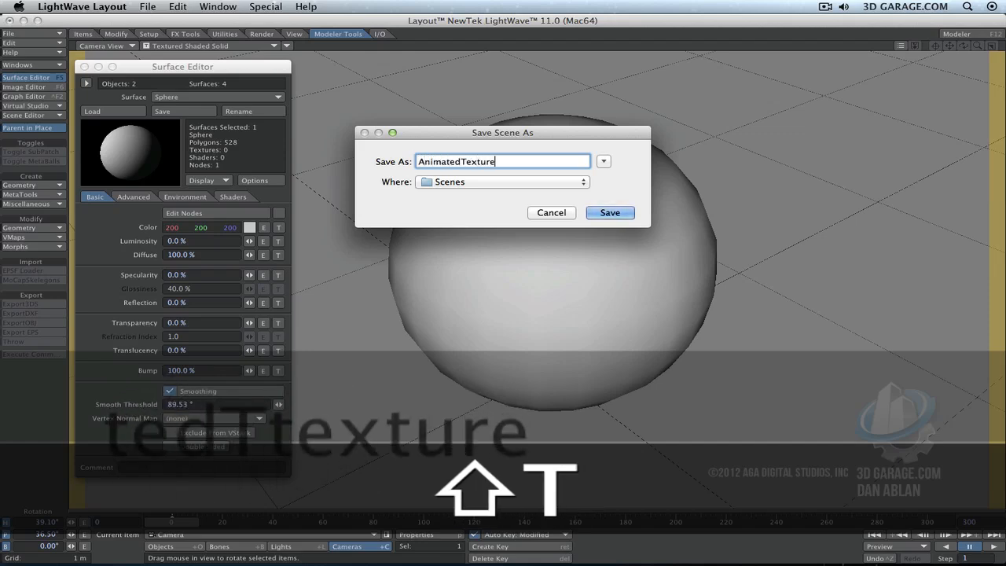
key("Return")
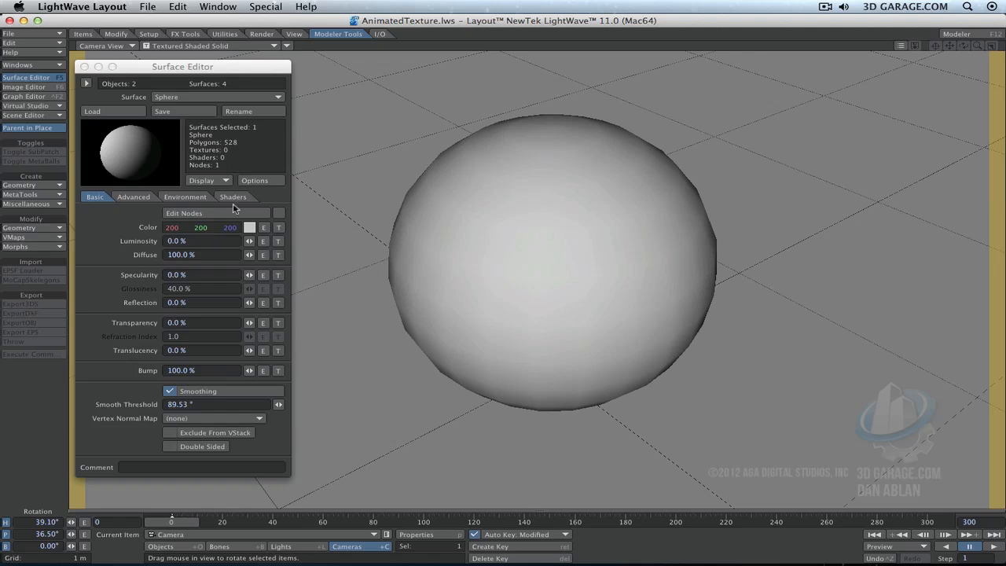
Step: Select the Ground surface and change its color to a dark brown, RGB 122, 85, 69
left_click(226, 97)
left_click(225, 92)
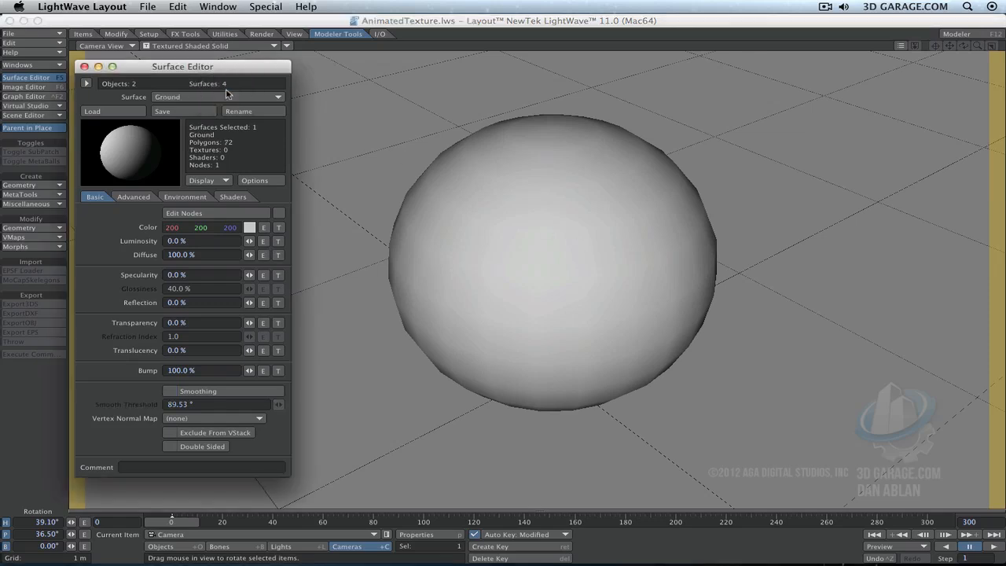
left_click(250, 228)
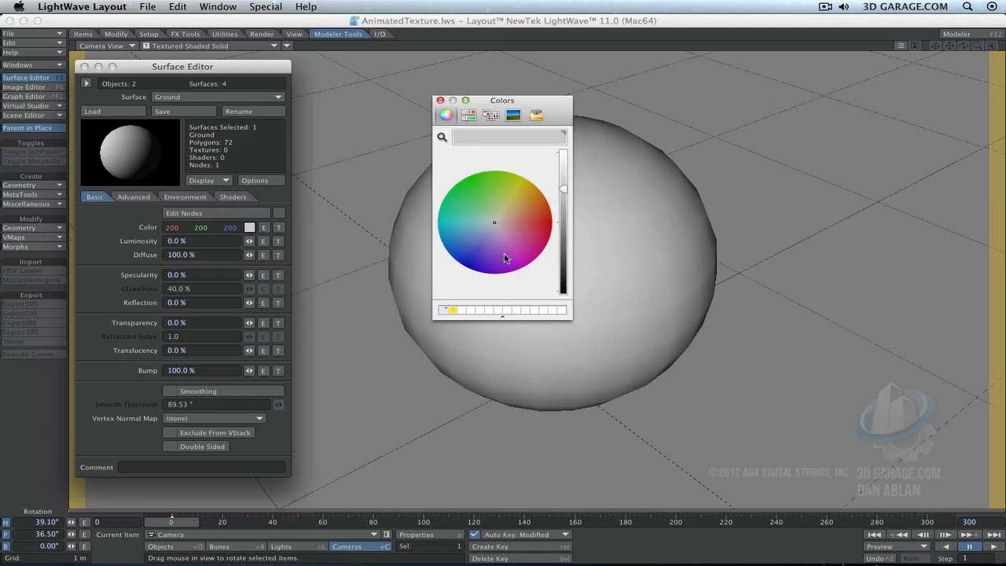
left_click(513, 228)
left_click(564, 232)
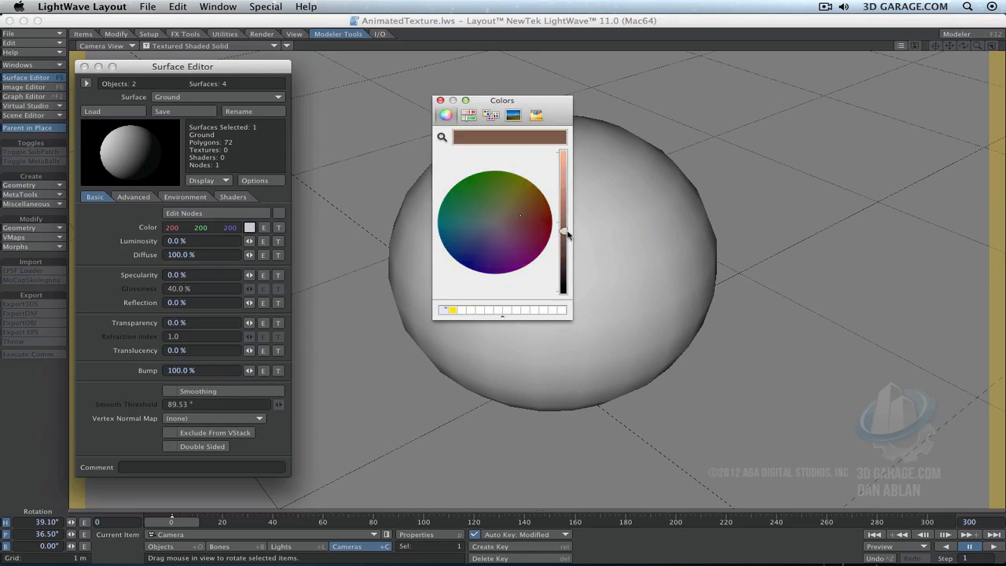
left_click(440, 100)
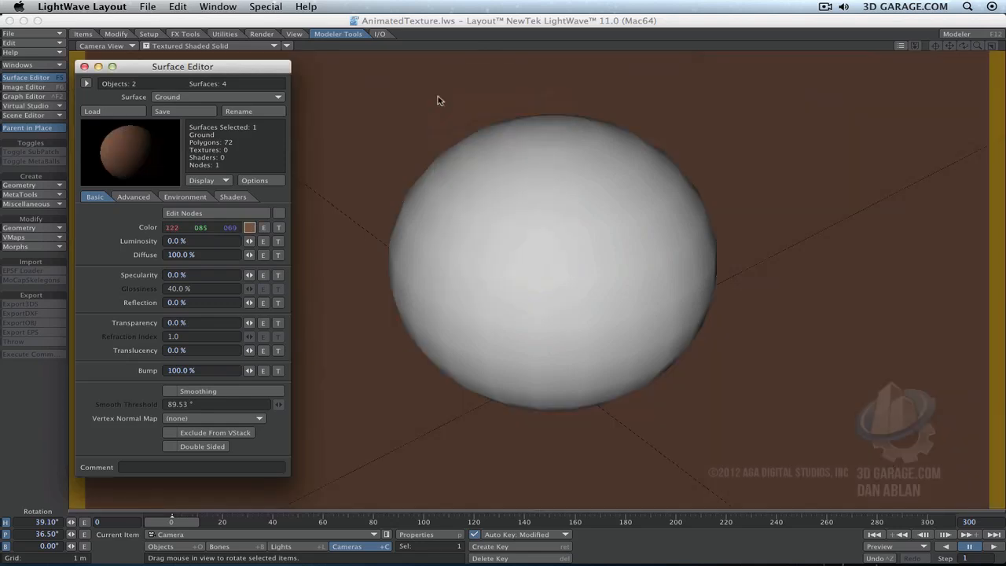
Step: Shift the Surface Editor window slightly and switch the viewport display to VPR
left_click_drag(232, 69, 234, 72)
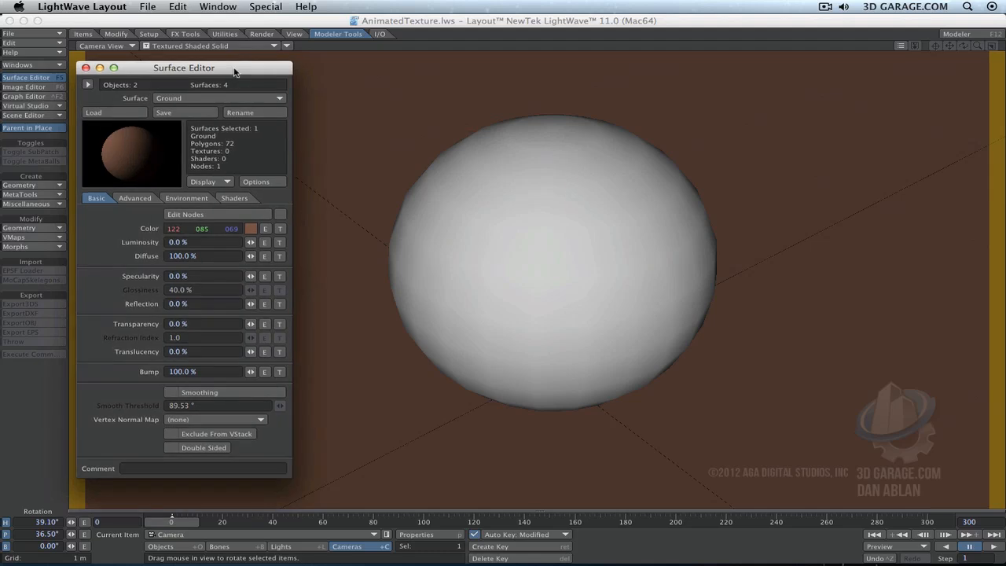
left_click(245, 47)
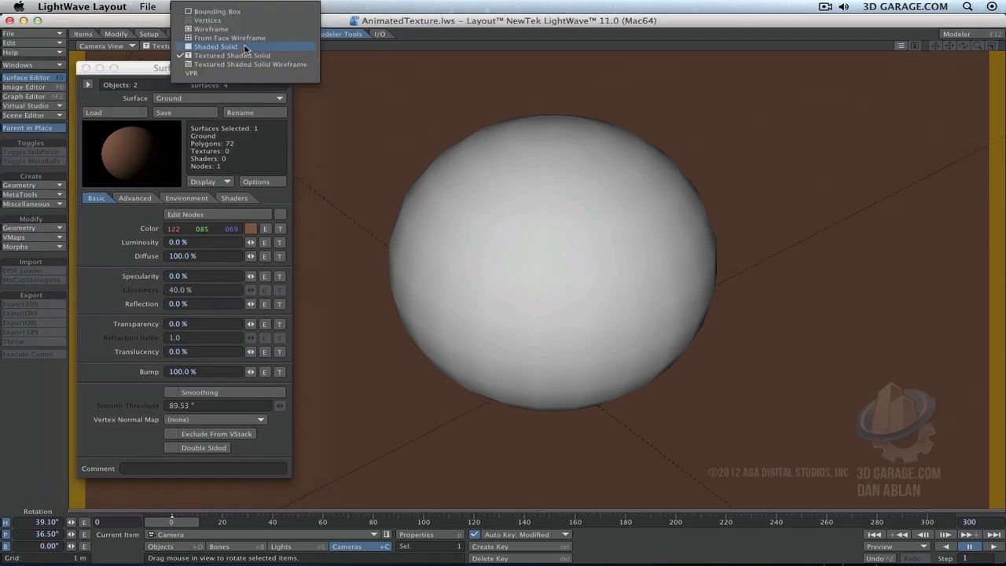
left_click(248, 73)
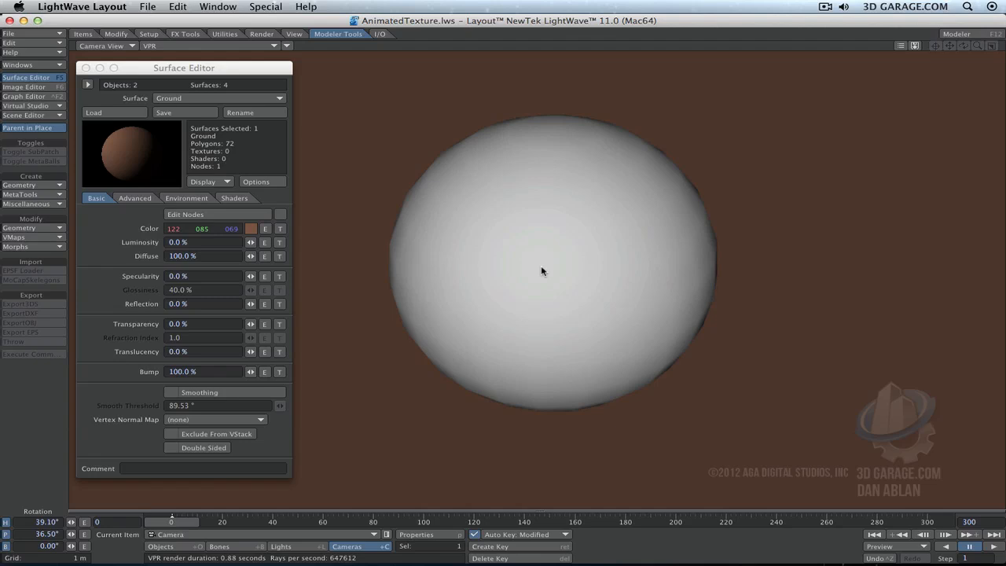
Step: Rotate the light to about 93.1° heading and 25.6° pitch in the perspective view, and return to Camera View
left_click(297, 546)
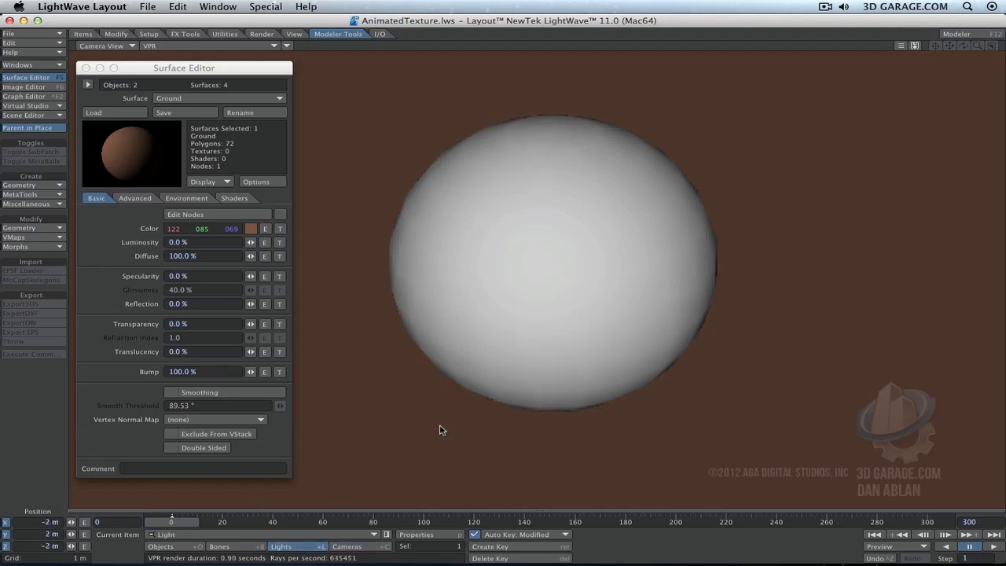
key("4")
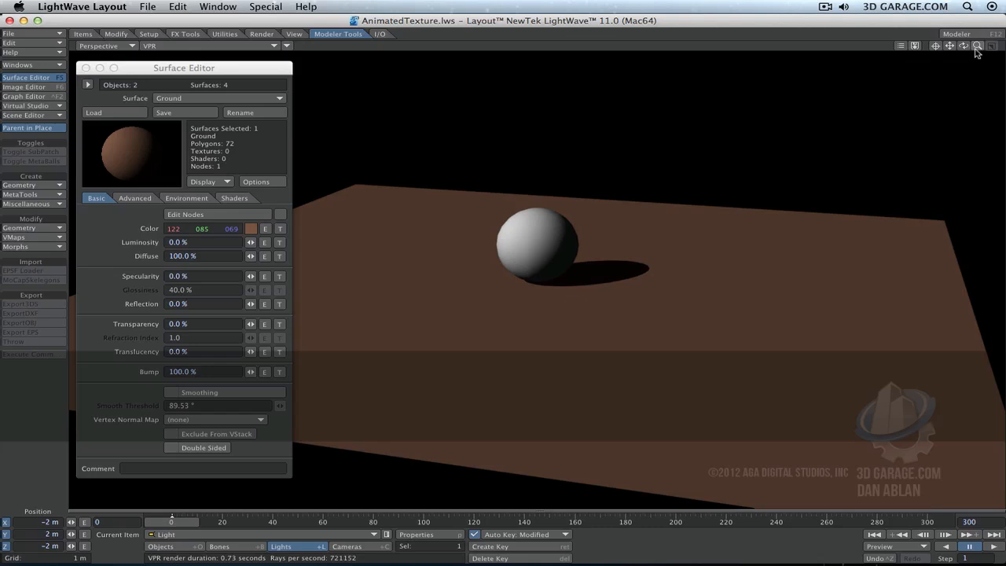
mouse_move(977, 49)
left_mouse_down()
mouse_move(988, 49)
mouse_move(977, 51)
left_mouse_up()
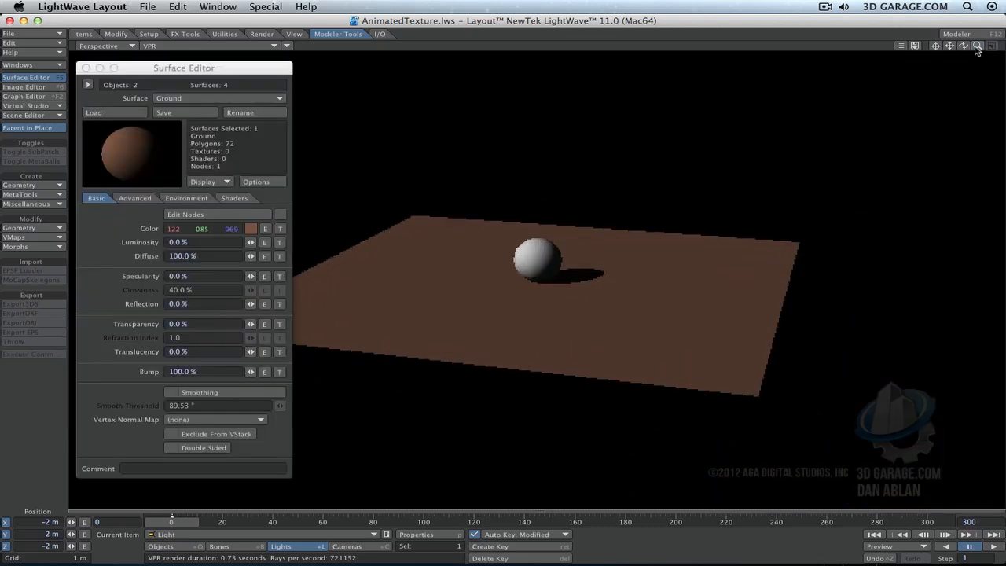
key("6")
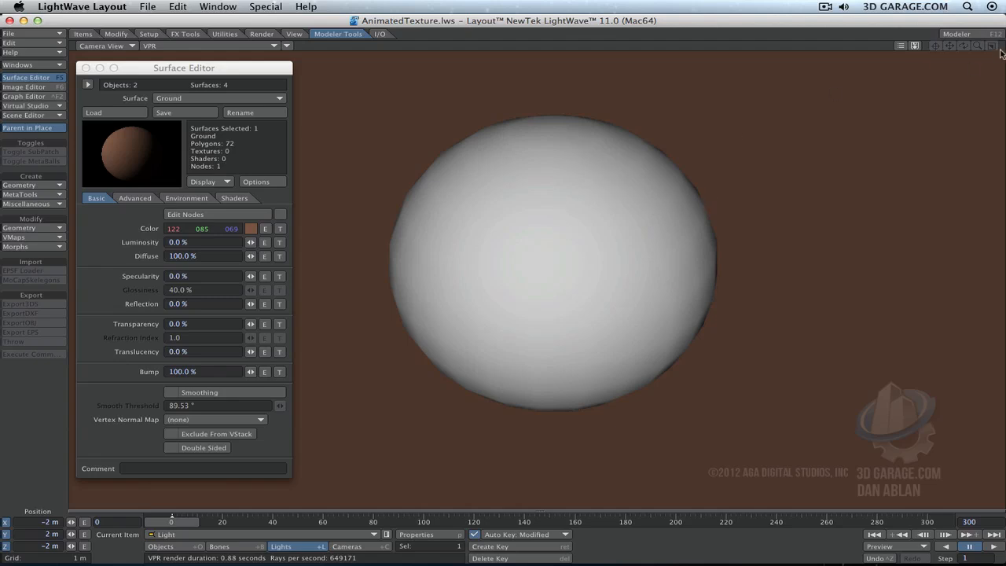
key("4")
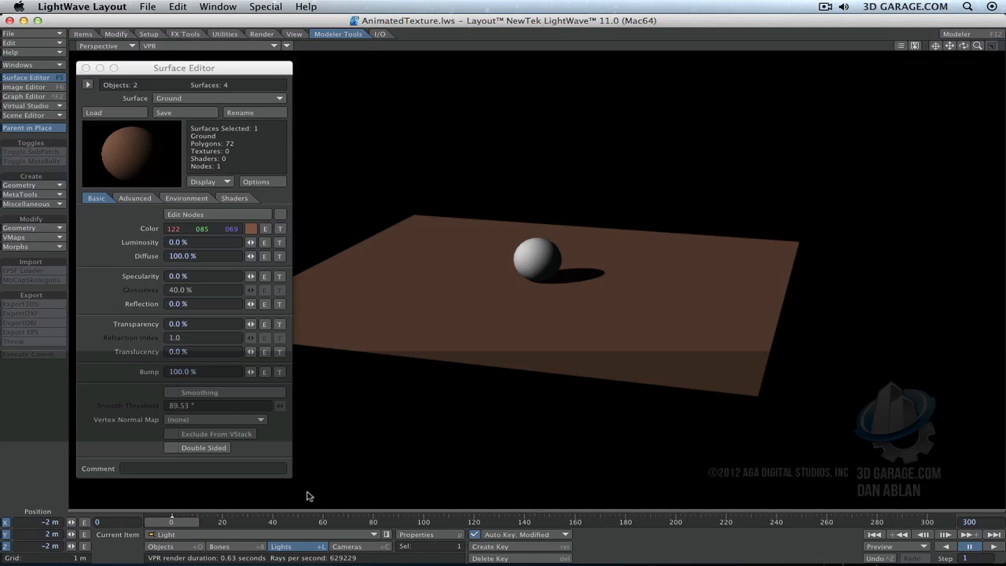
key("y")
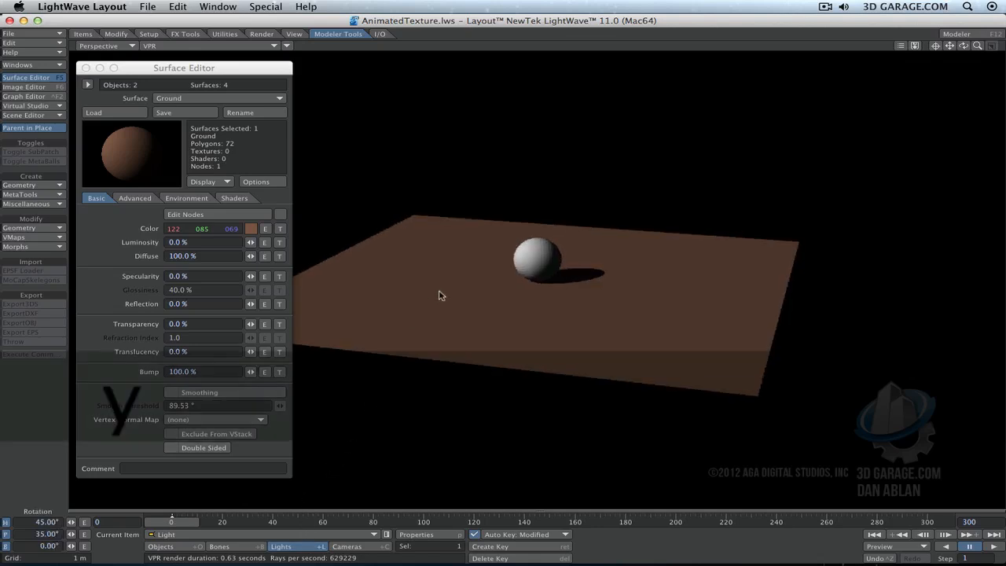
mouse_move(452, 300)
left_mouse_down()
mouse_move(235, 316)
mouse_move(349, 330)
mouse_move(476, 307)
mouse_move(592, 308)
mouse_move(448, 299)
left_mouse_up()
key("6")
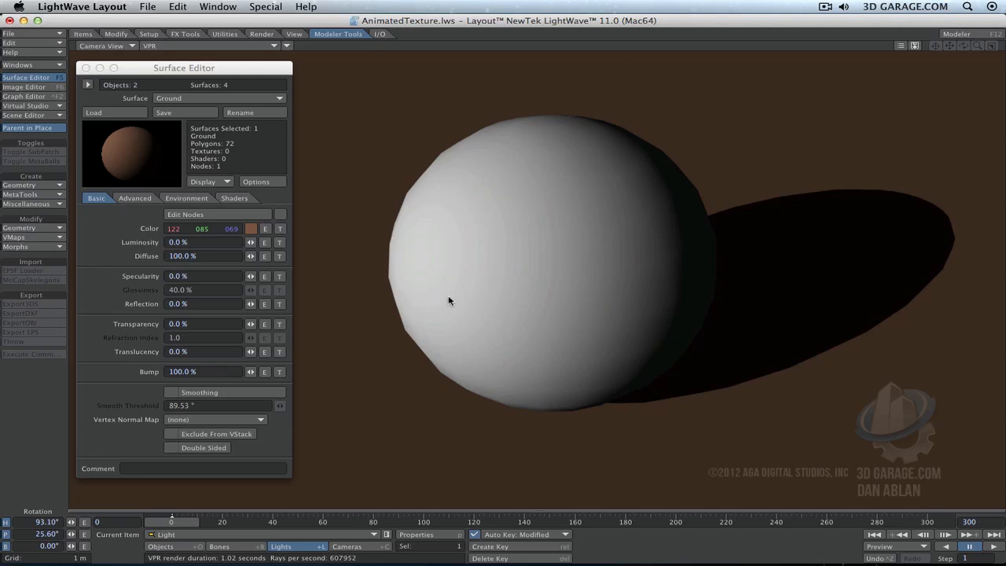
Step: Give the Sphere surface color 200, 191, 175, specularity 13%, glossiness 43.5%, reflection 20.5% and diffuse 81.5%, and check its environment settings
left_click(226, 102)
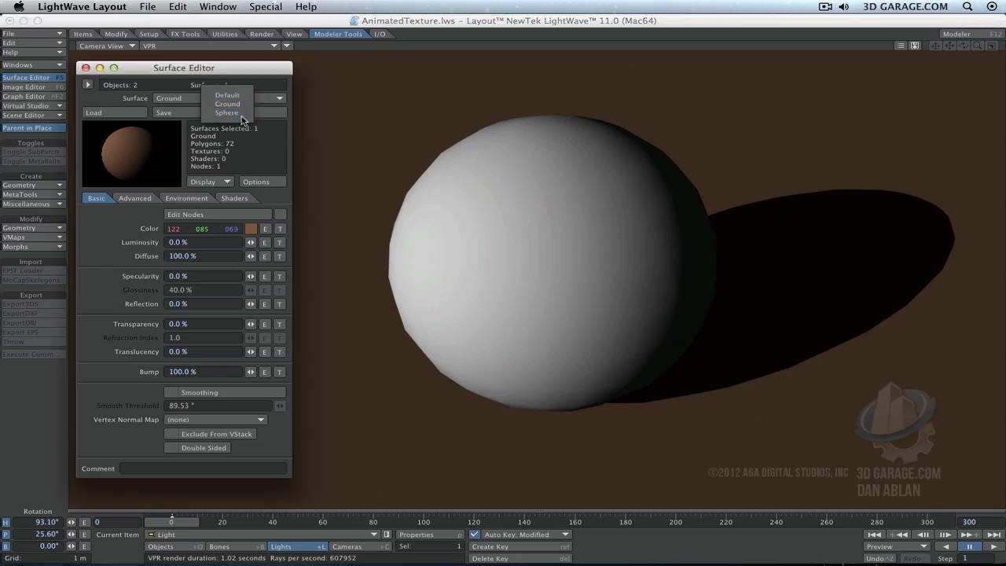
left_click(243, 115)
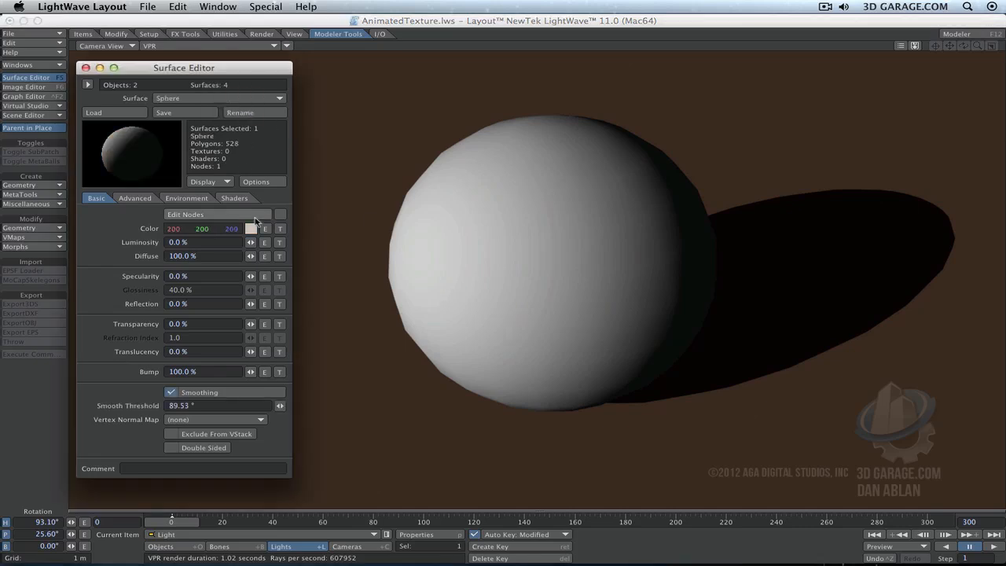
left_click_drag(238, 233, 207, 232)
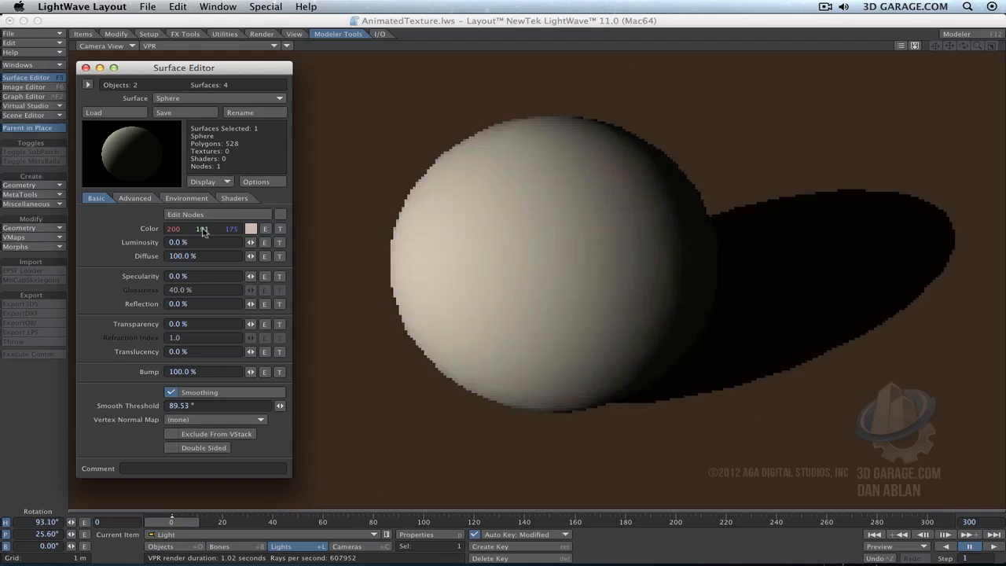
left_click_drag(251, 277, 252, 307)
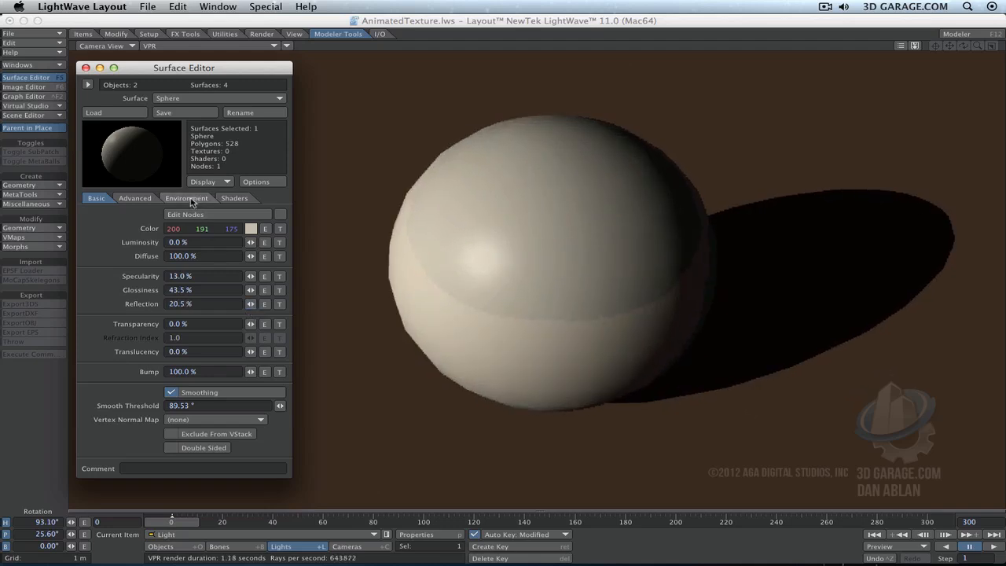
left_click_drag(250, 256, 246, 257)
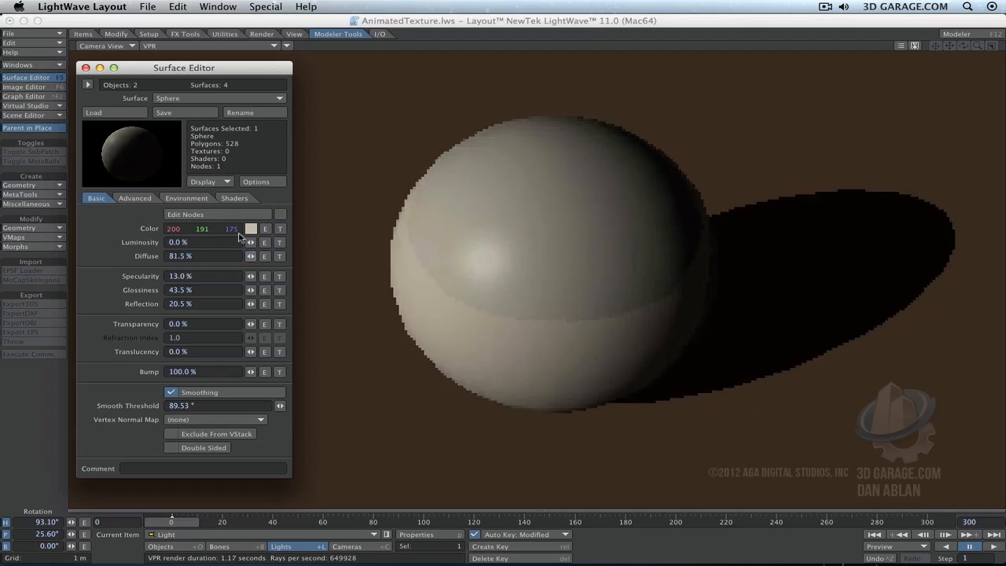
left_click(195, 201)
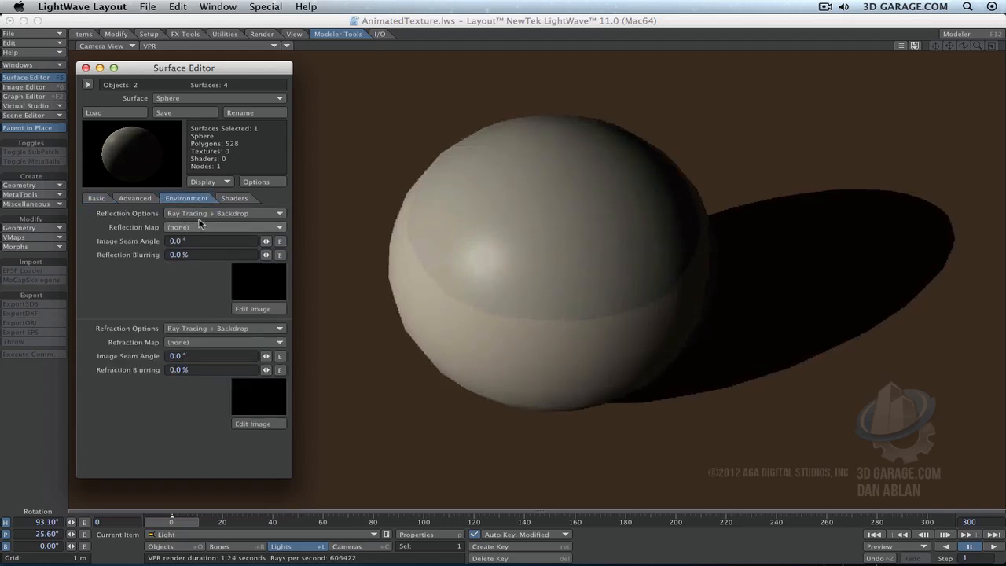
Step: Set the Ground surface's reflection to 19% and its diffuse to 91%, leaving its color untextured
left_click(248, 98)
left_click(248, 85)
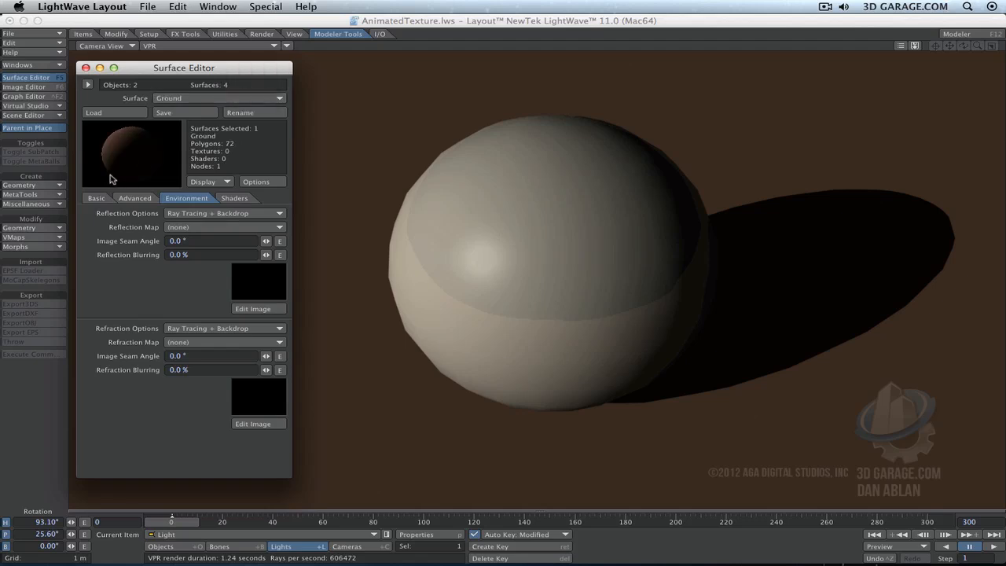
left_click(96, 198)
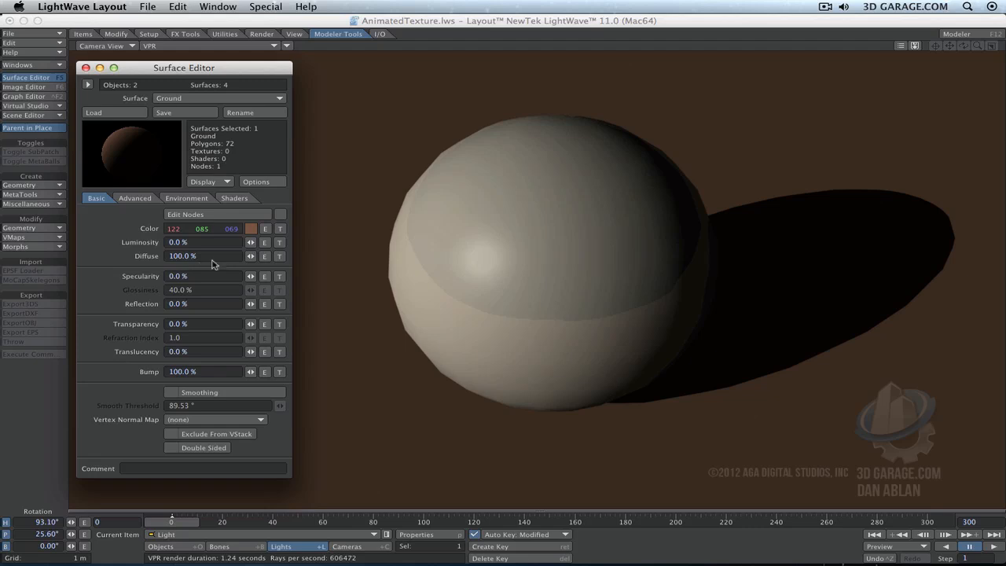
left_click(279, 229)
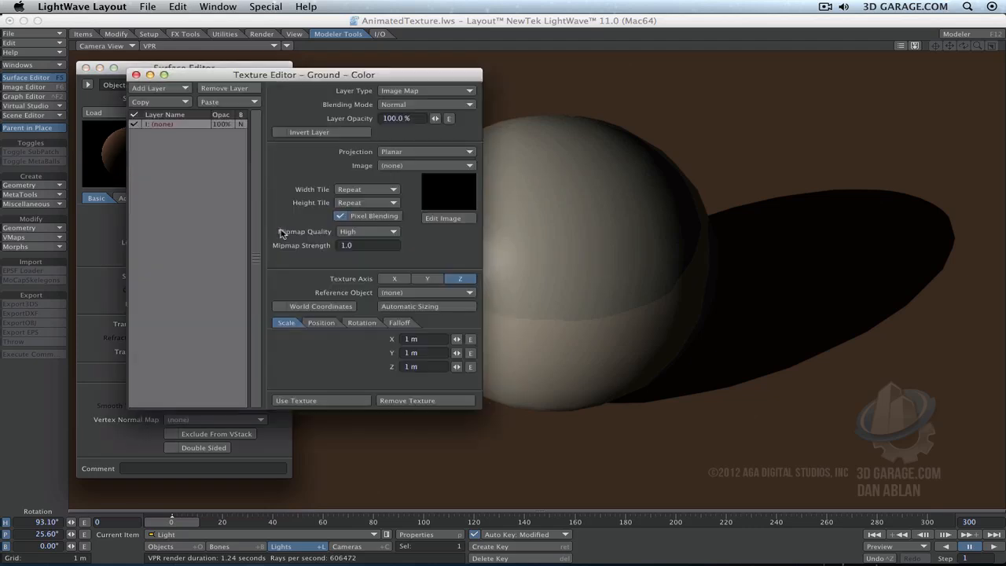
left_click(461, 398)
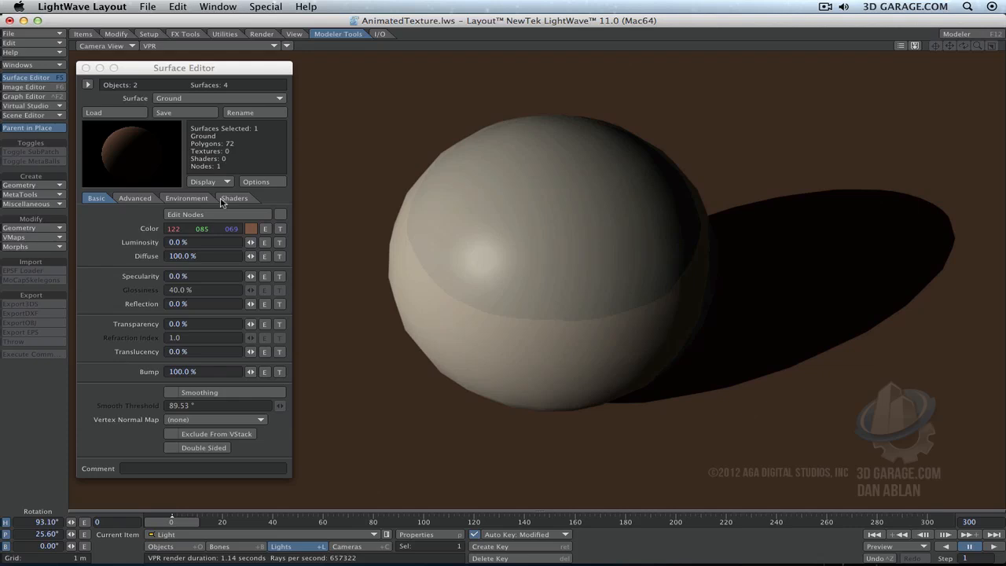
left_click_drag(250, 303, 264, 303)
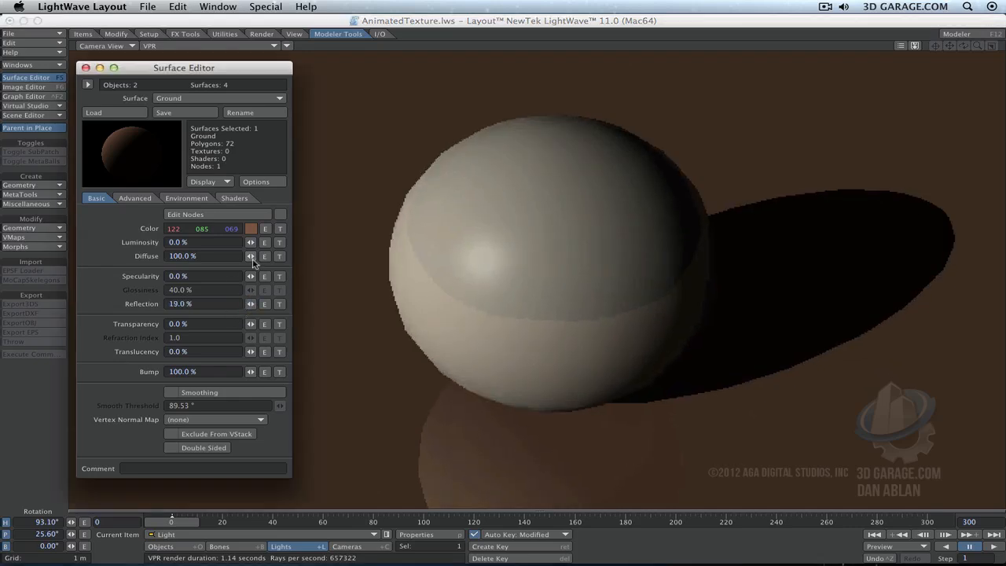
left_click_drag(251, 258, 249, 257)
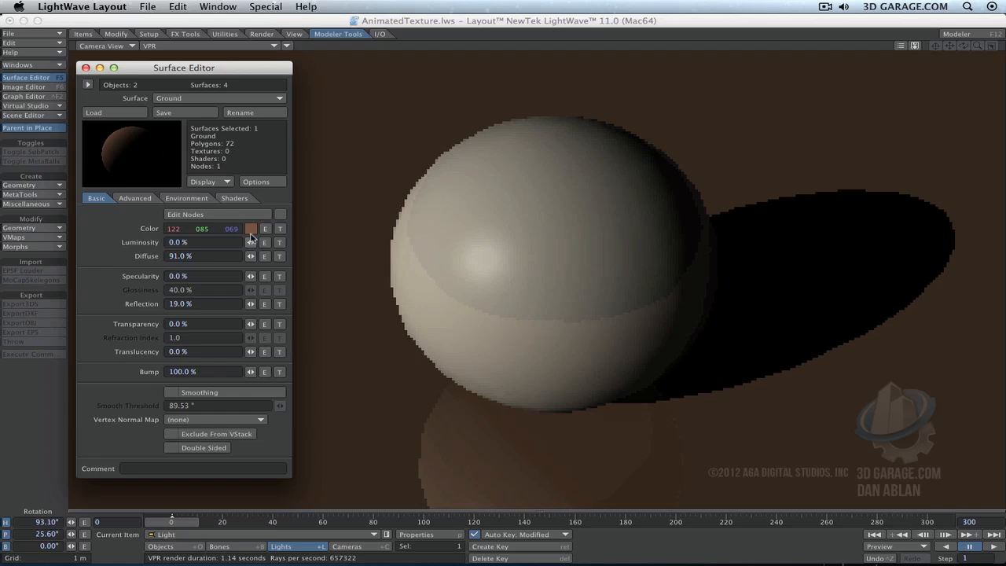
Step: Open the color envelope of the Sphere surface in the Graph Editor and place that window beside the Surface Editor
left_click(248, 98)
left_click(248, 111)
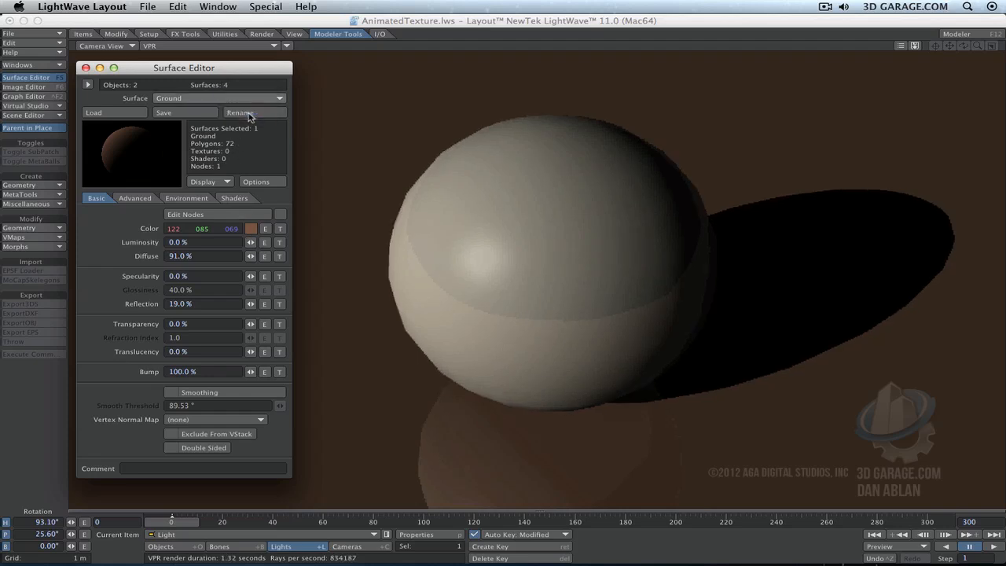
left_click(249, 98)
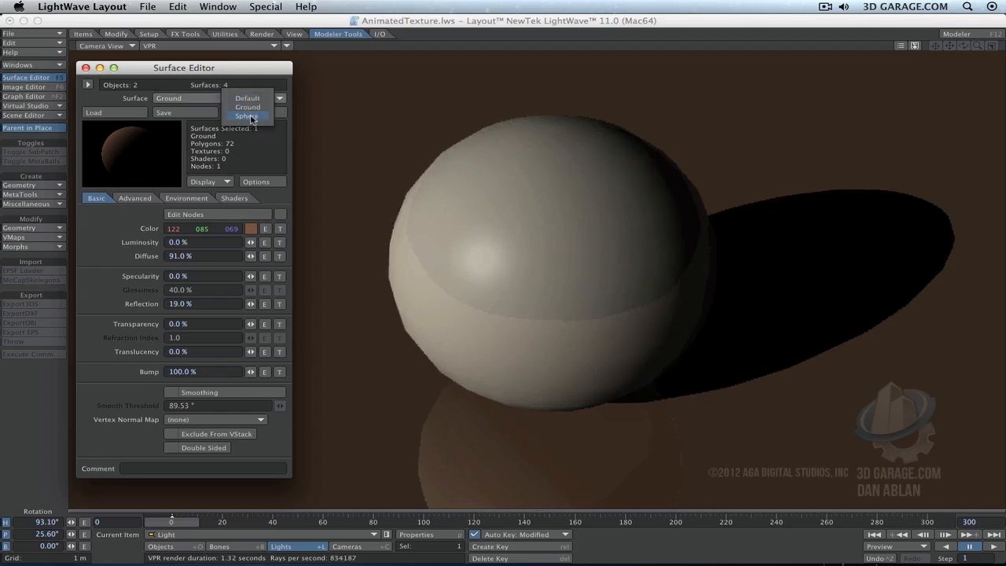
left_click(251, 118)
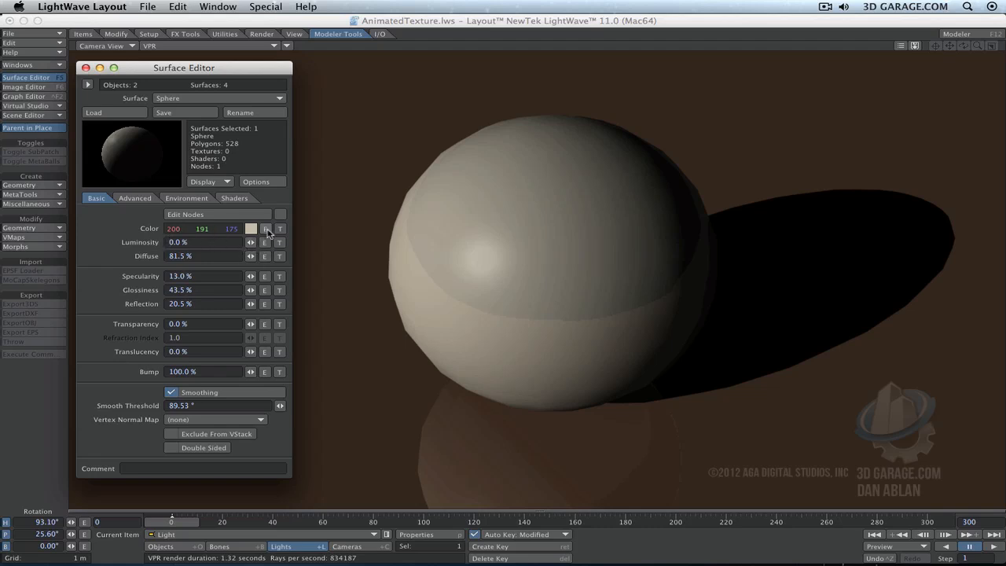
left_click(265, 229)
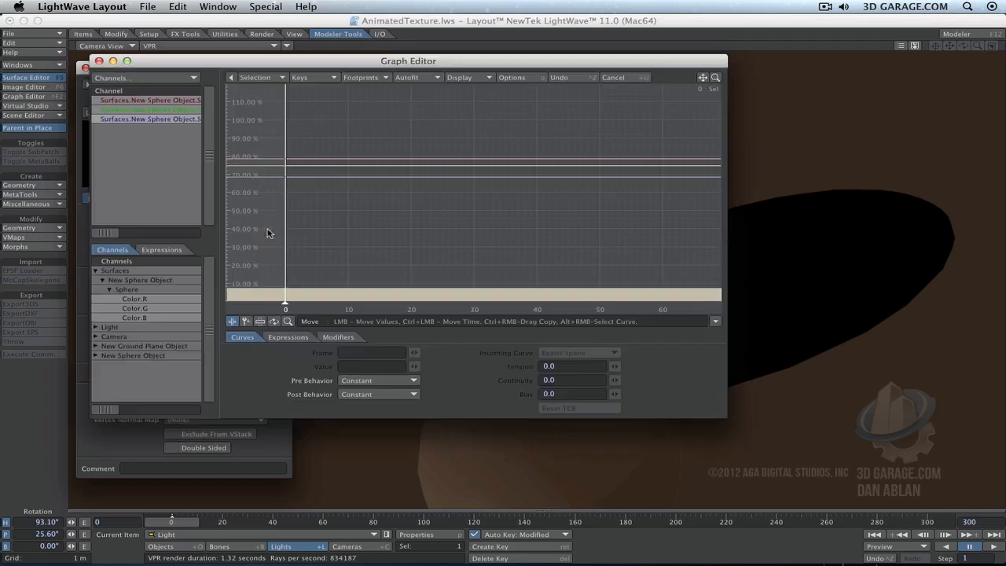
left_click_drag(326, 66, 533, 115)
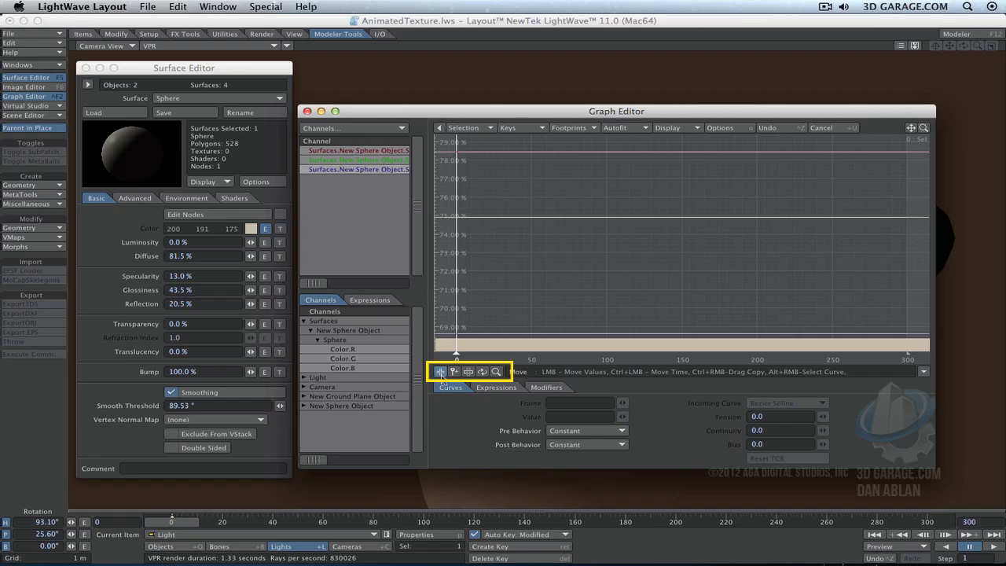
left_click(454, 371)
left_click(467, 372)
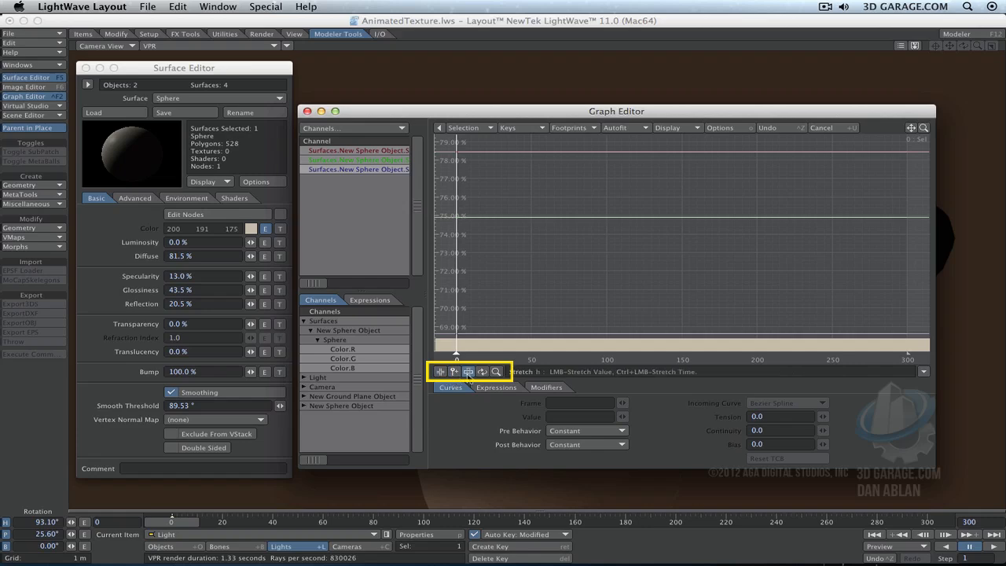
left_click(482, 372)
left_click(496, 371)
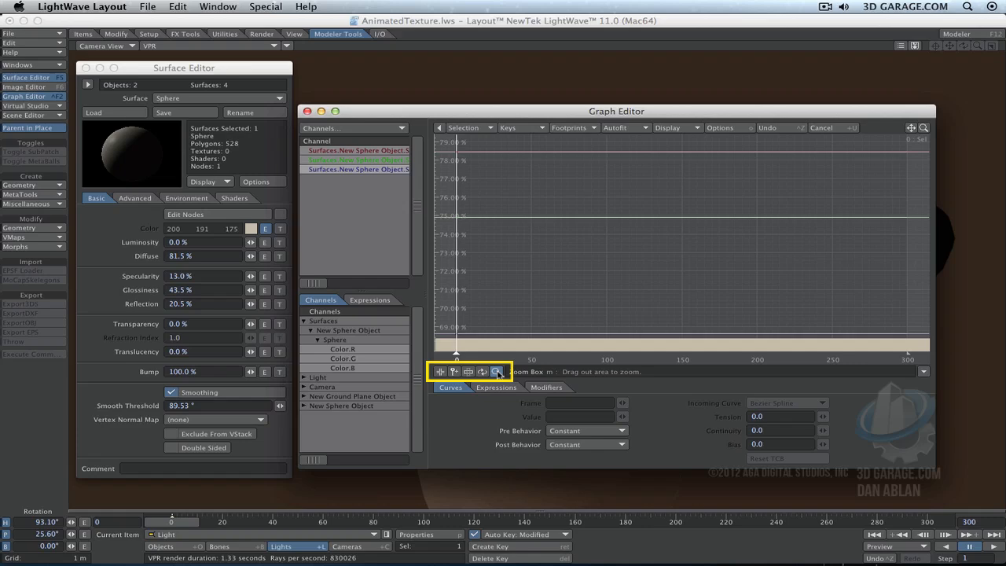
Step: Add a key at about frame 51 with a value of about 71.7% to the sphere's red, green and blue color channels
left_click(454, 372)
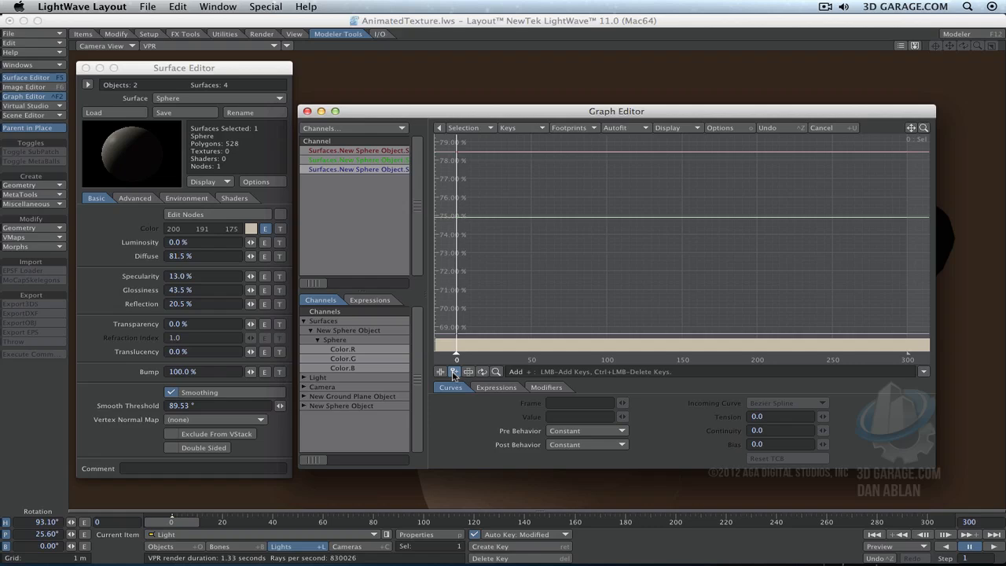
left_click(531, 276)
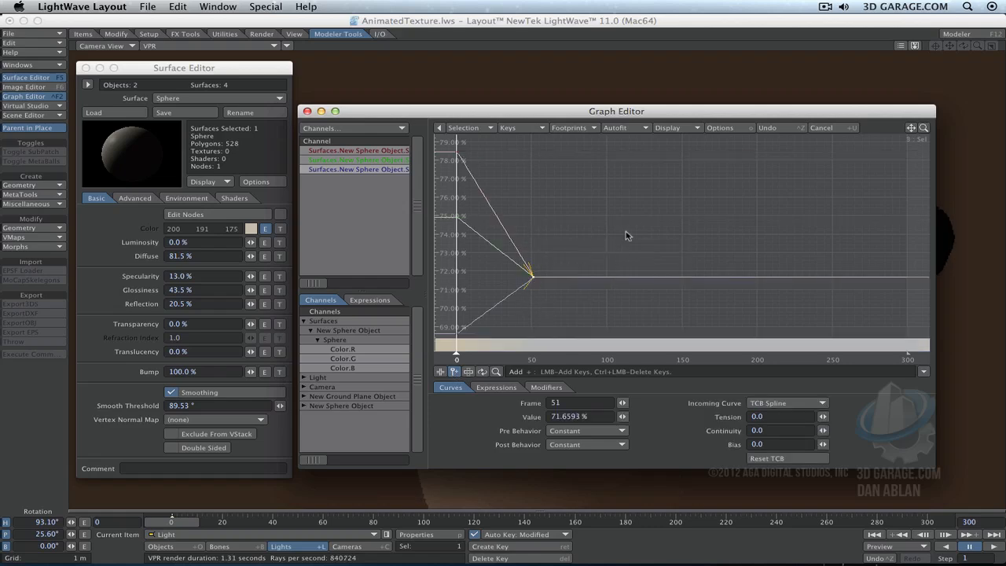
Step: Add keys to the sphere's three color channels at about frame 126, frame 204 (about 72.2%) and frame 282 (about 76.4%)
left_click(645, 204)
left_click(763, 266)
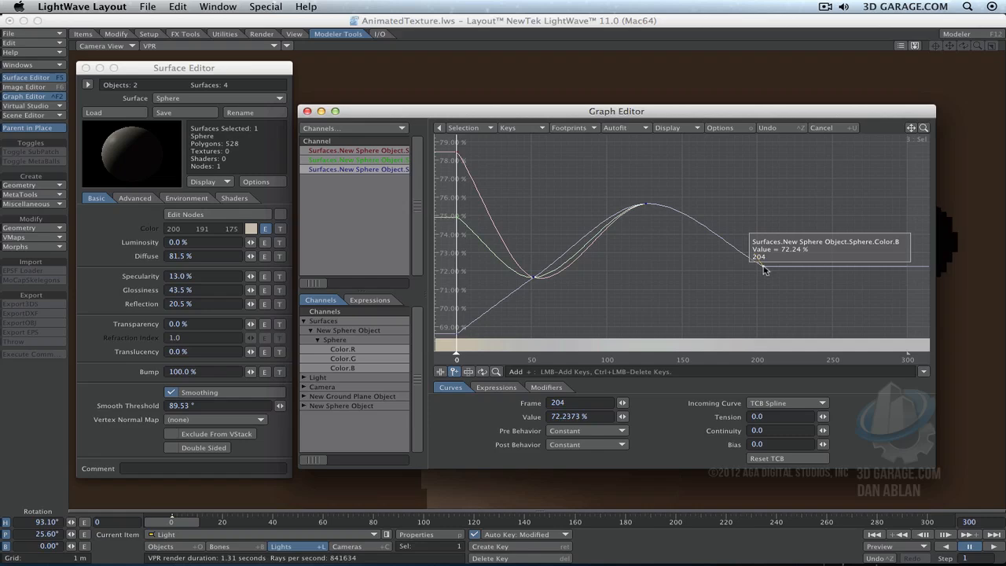
left_click(880, 192)
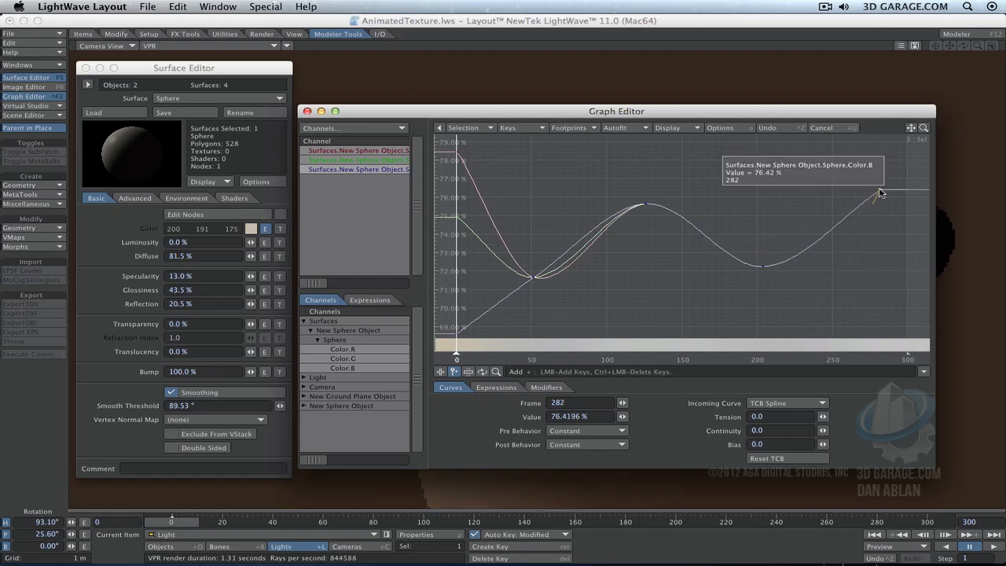
Step: Raise only the red channel's key at frame 51 to about 75.4% and go to frame 55 to check the sphere's color
left_click(441, 371)
mouse_move(456, 356)
left_mouse_down()
mouse_move(777, 353)
mouse_move(497, 352)
mouse_move(429, 327)
left_mouse_up()
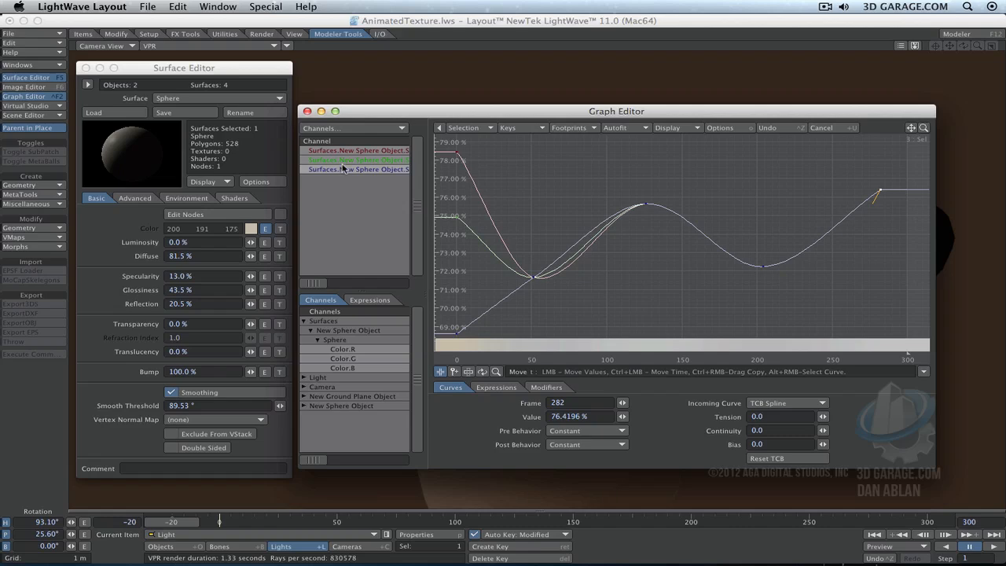
left_click(383, 152)
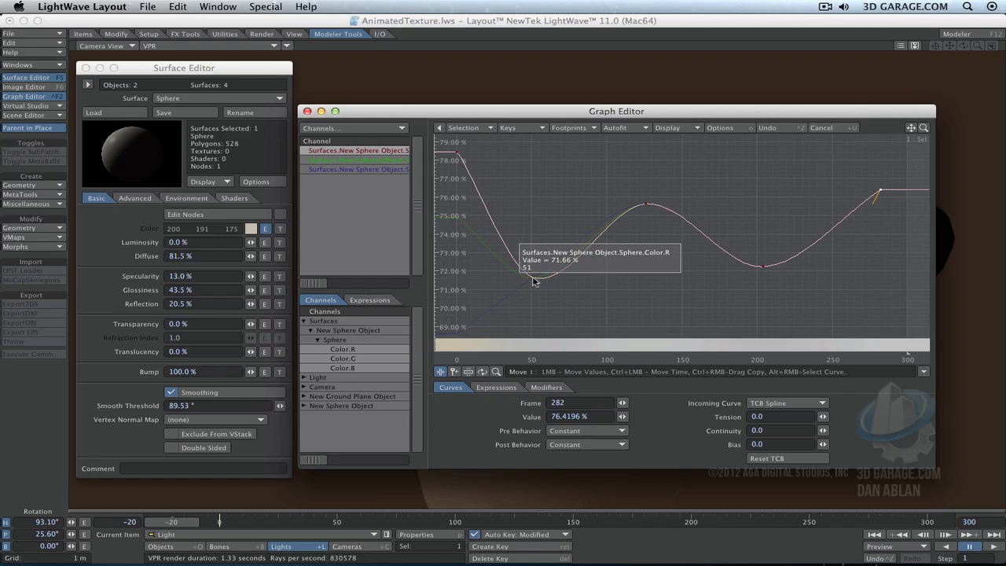
left_click_drag(535, 278, 557, 160)
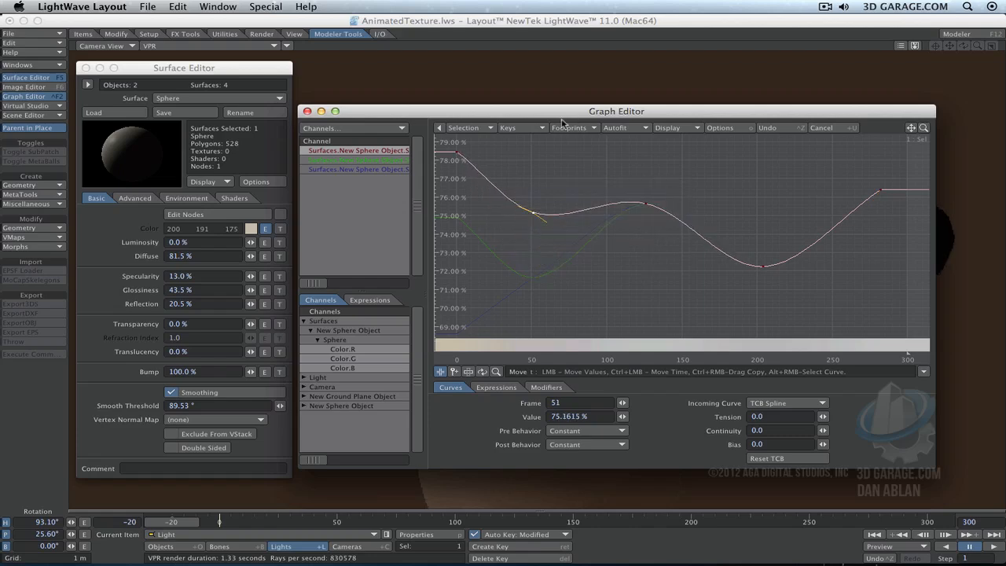
left_click_drag(561, 114, 542, 263)
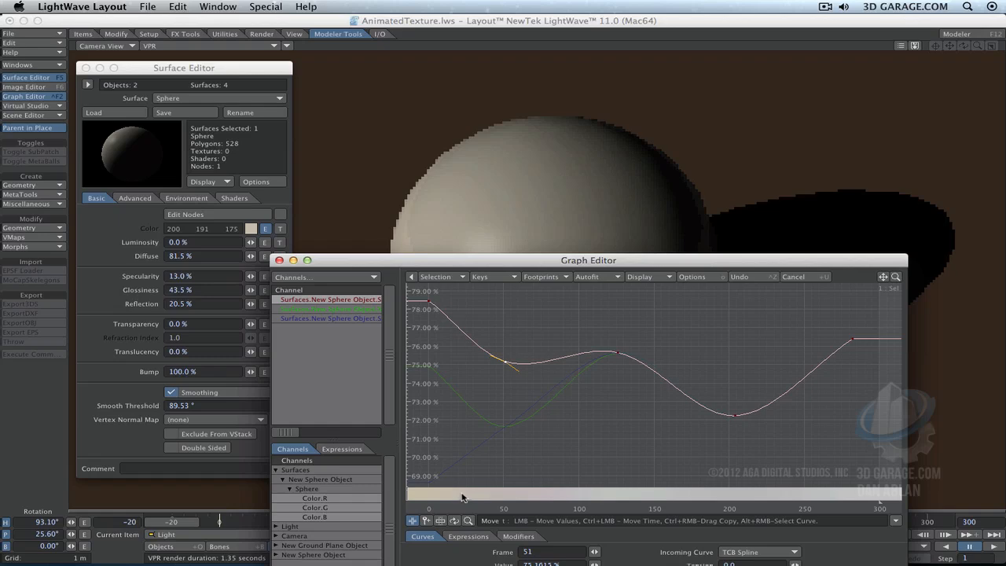
left_click_drag(462, 495, 496, 490)
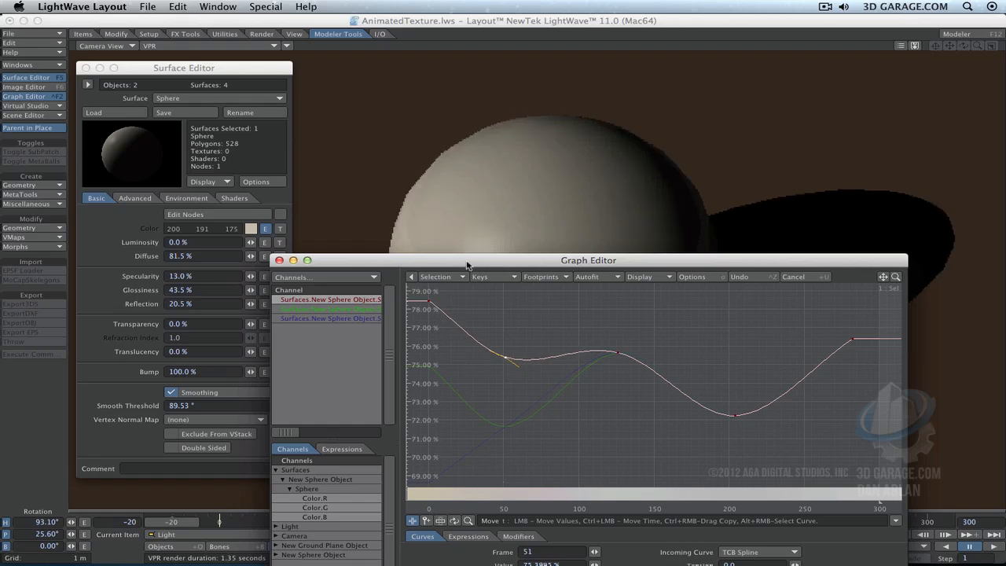
left_click_drag(466, 265, 309, 177)
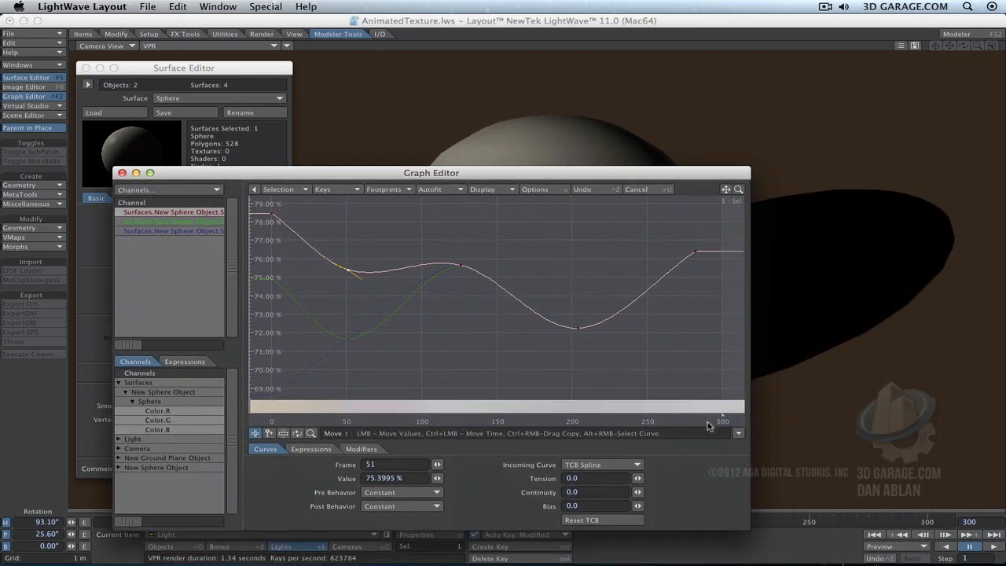
left_click_drag(709, 425, 353, 415)
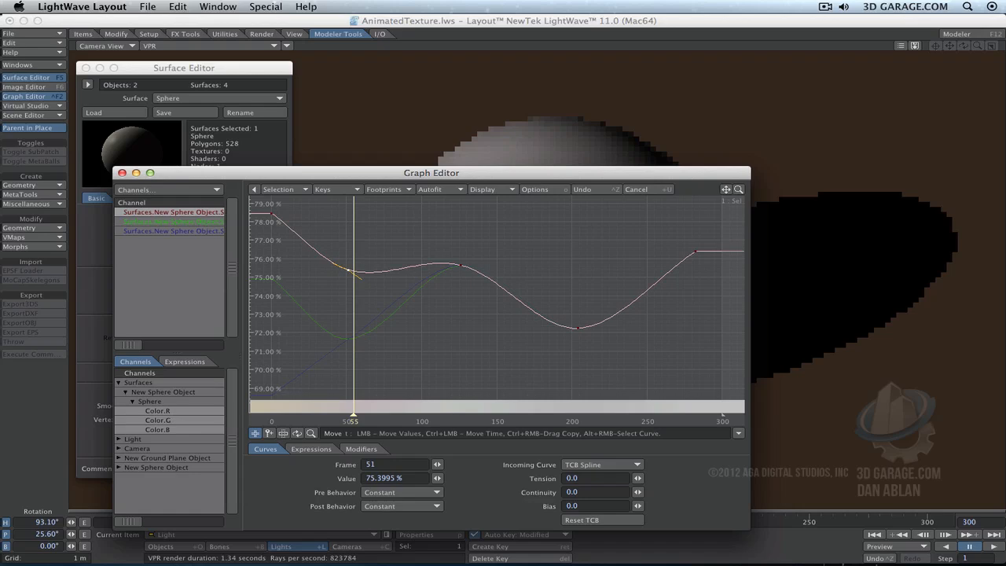
Step: Lower the green channel's keys at frame 51 to about 70.5% and at frame 126 to about 69%
left_click(212, 221)
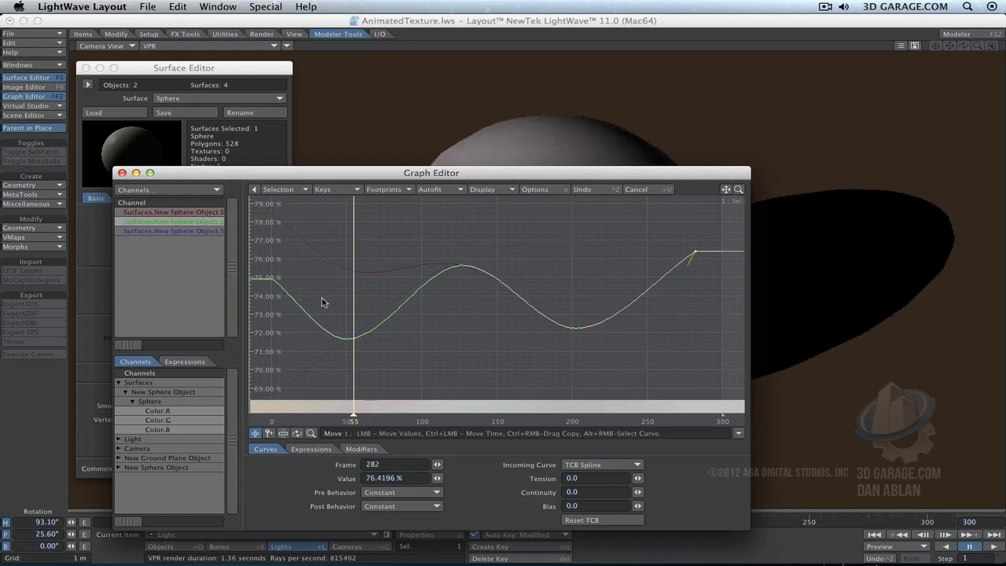
left_click_drag(348, 338, 366, 362)
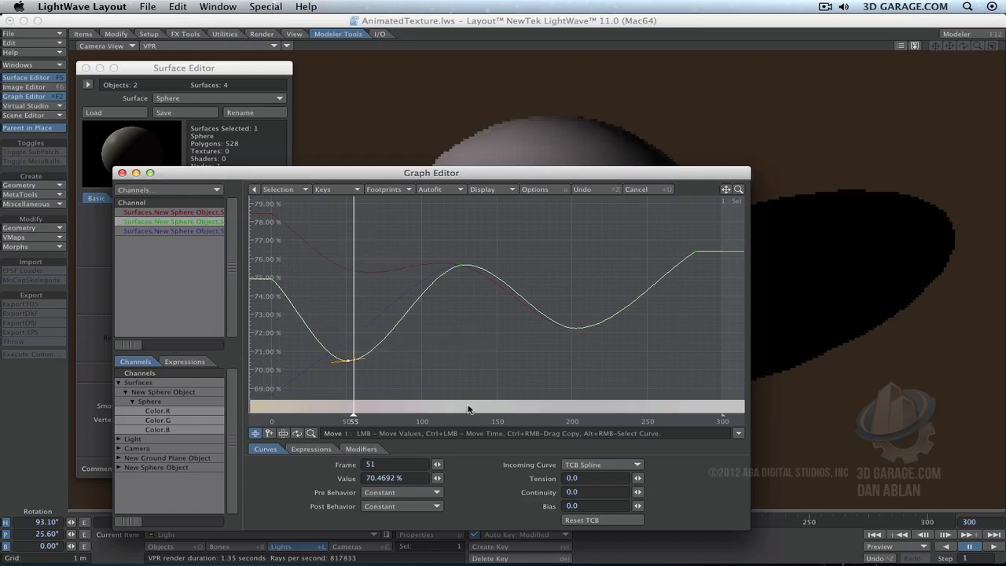
left_click(460, 271)
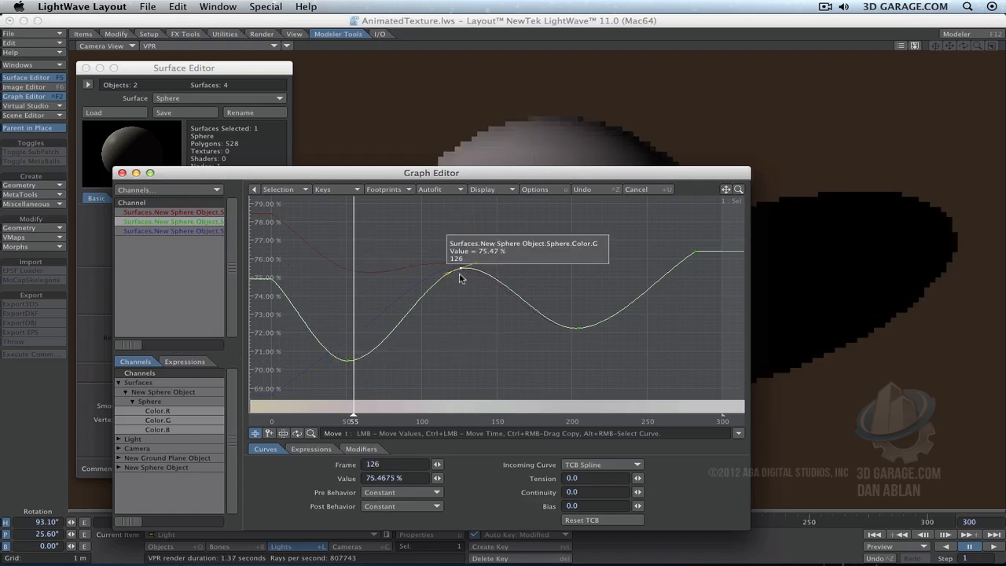
left_click_drag(460, 277, 461, 384)
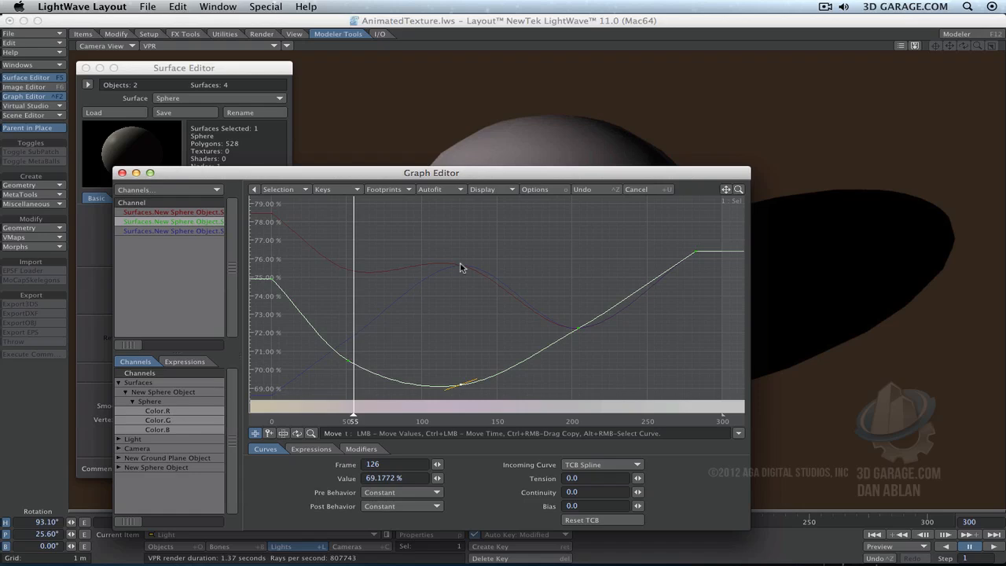
Step: At frame 126, lower the red channel's key to about 69% and raise the blue channel's key to about 79.3%, then go to frame 173
left_click(196, 211)
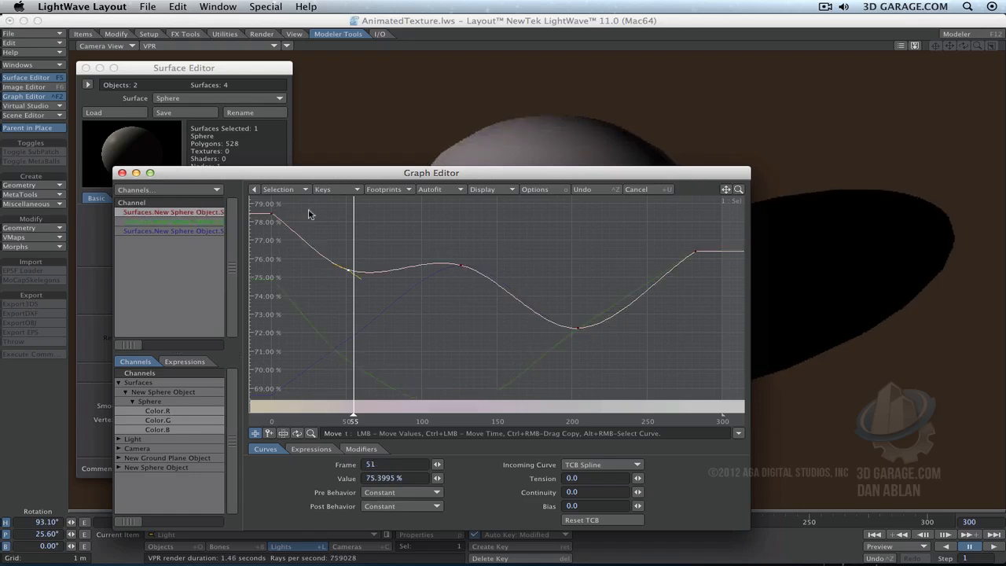
left_click_drag(449, 269, 460, 384)
left_click(203, 231)
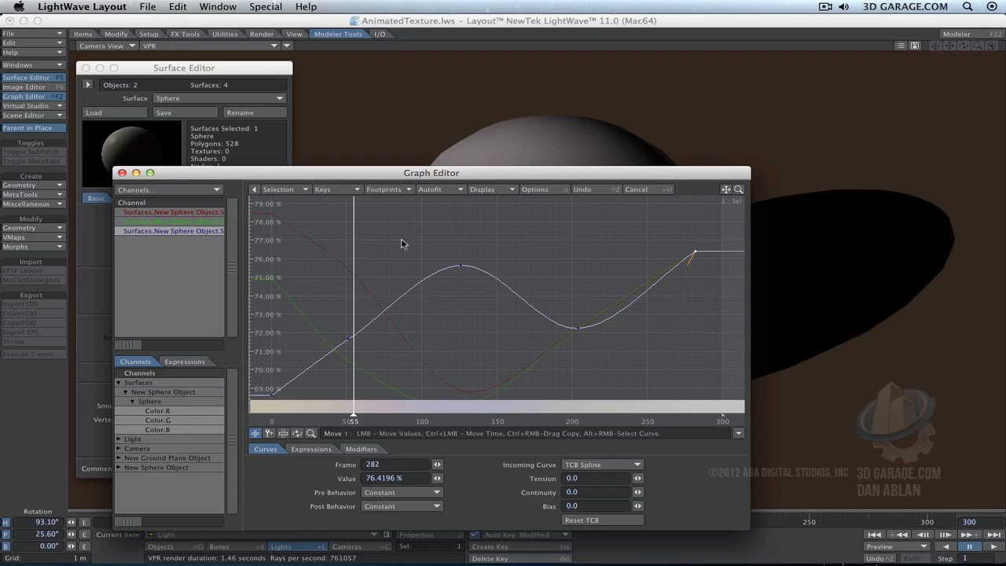
mouse_move(466, 273)
left_mouse_down()
mouse_move(472, 365)
mouse_move(483, 216)
mouse_move(482, 267)
left_mouse_up()
left_click_drag(352, 414, 531, 414)
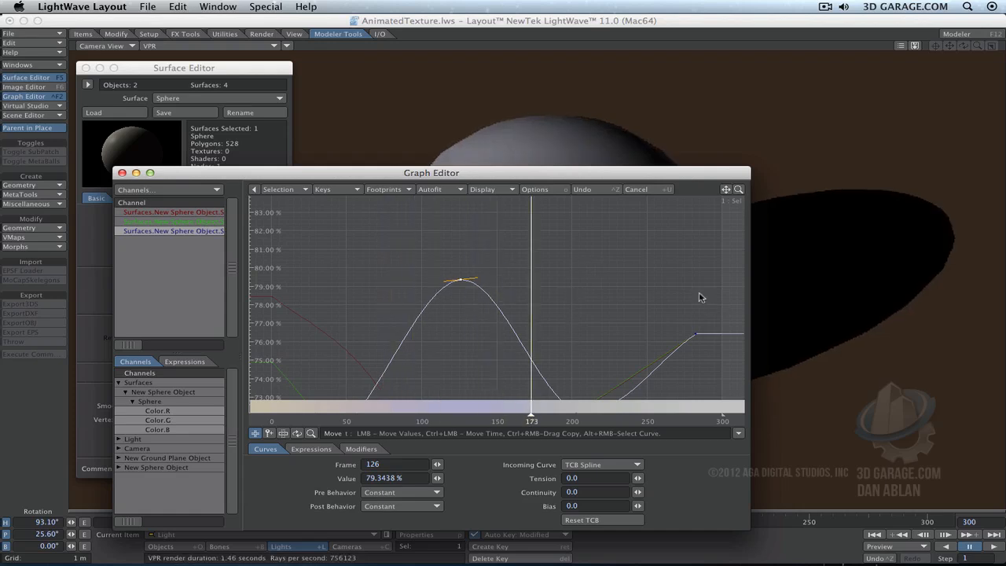
Step: Set the blue channel's key at frame 204 to 0% and fit the curves in the graph
key("a")
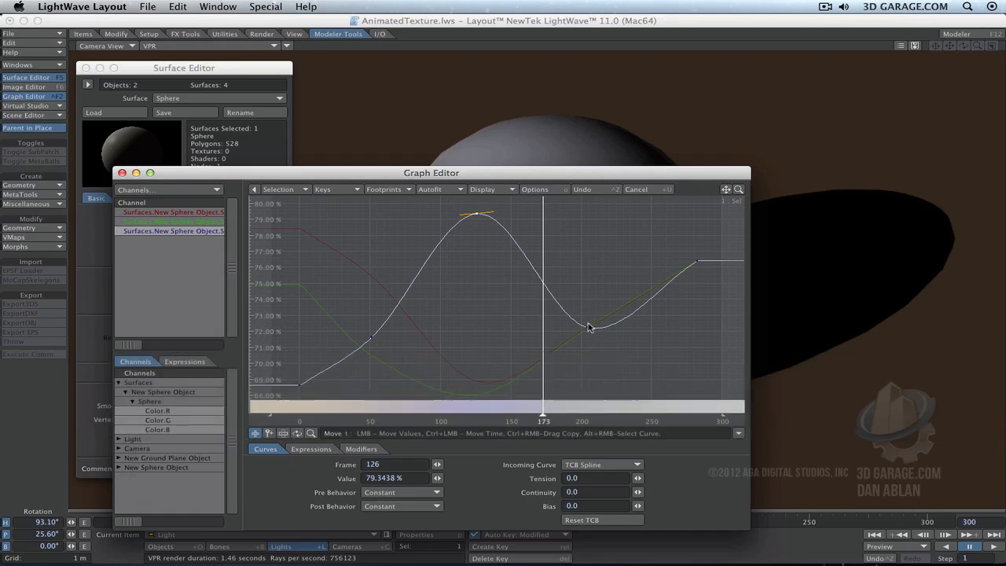
left_click_drag(589, 326, 596, 388)
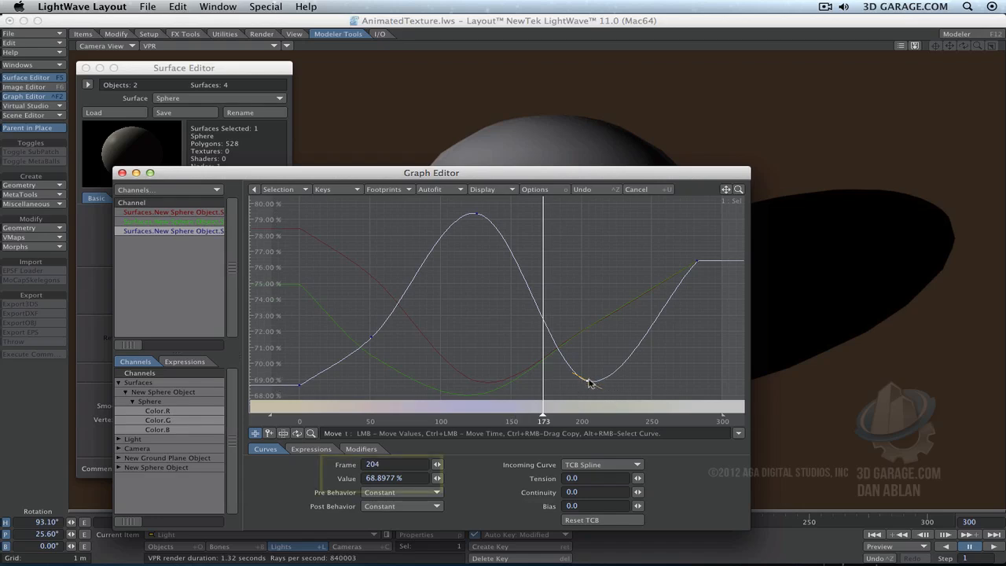
left_click_drag(587, 381, 587, 339)
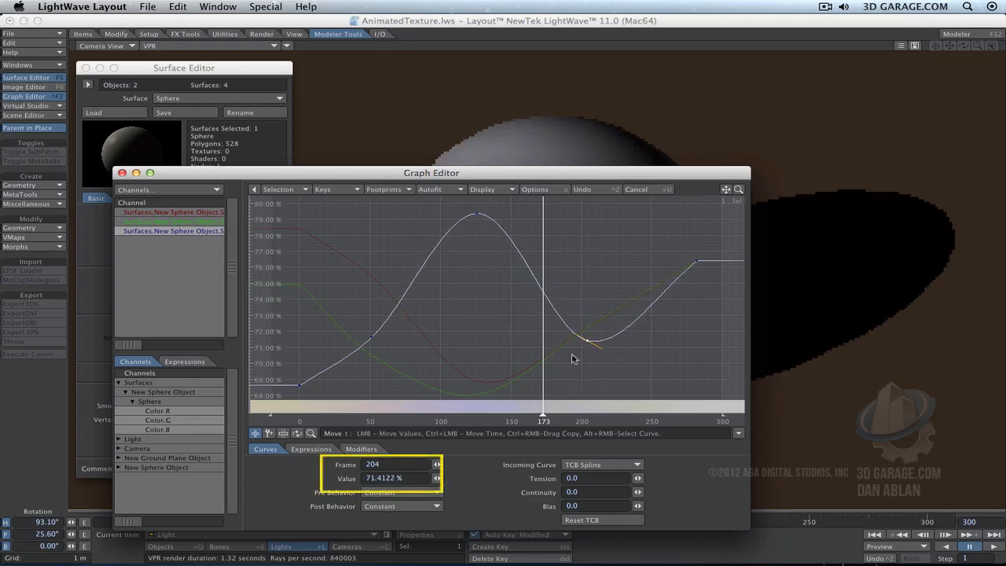
left_click(415, 478)
type("0")
key("Return")
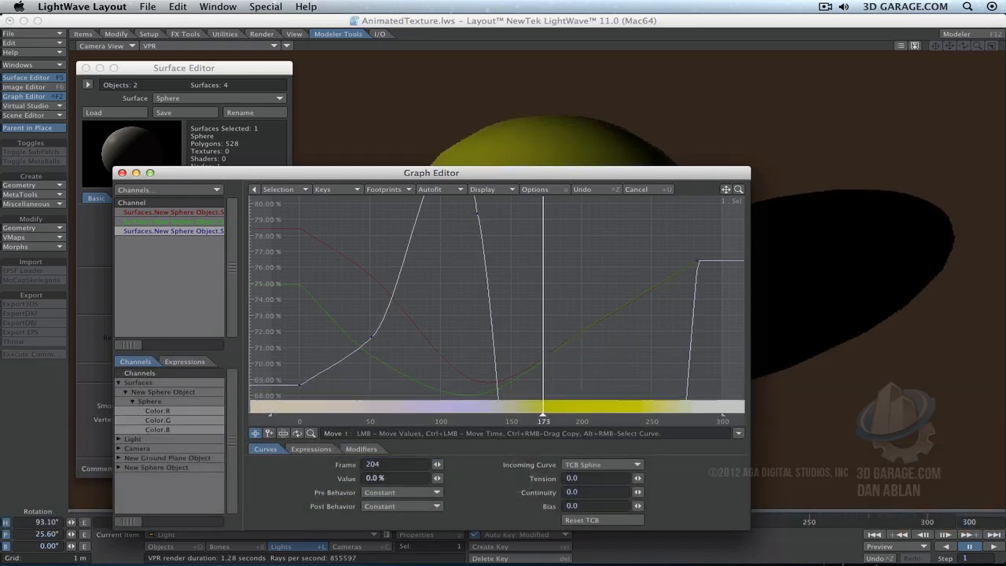
key("a")
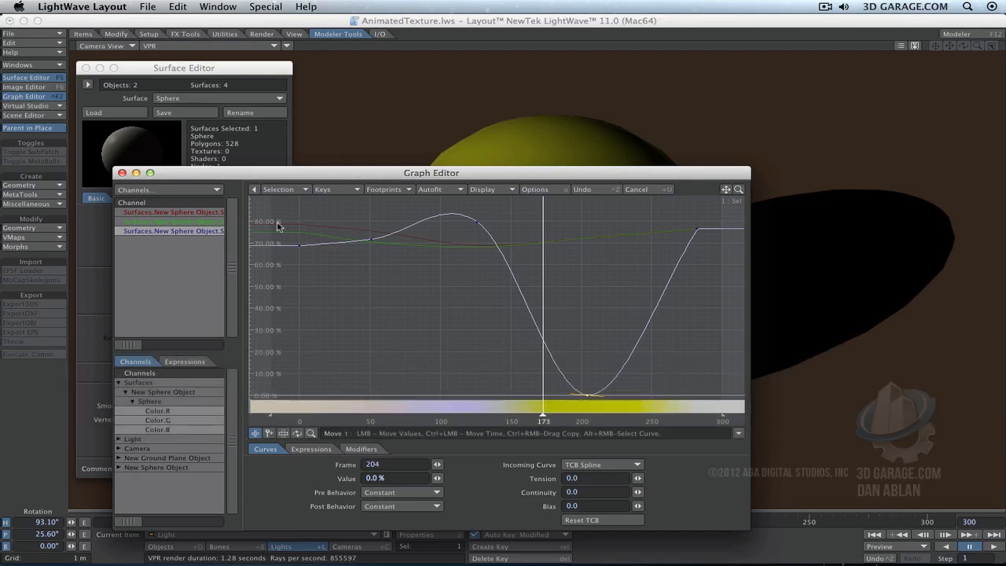
Step: Set the frame 0 keys of the sphere's red, green and blue color channels together to 0% and fit the curves in the graph
left_click(213, 212, "shift")
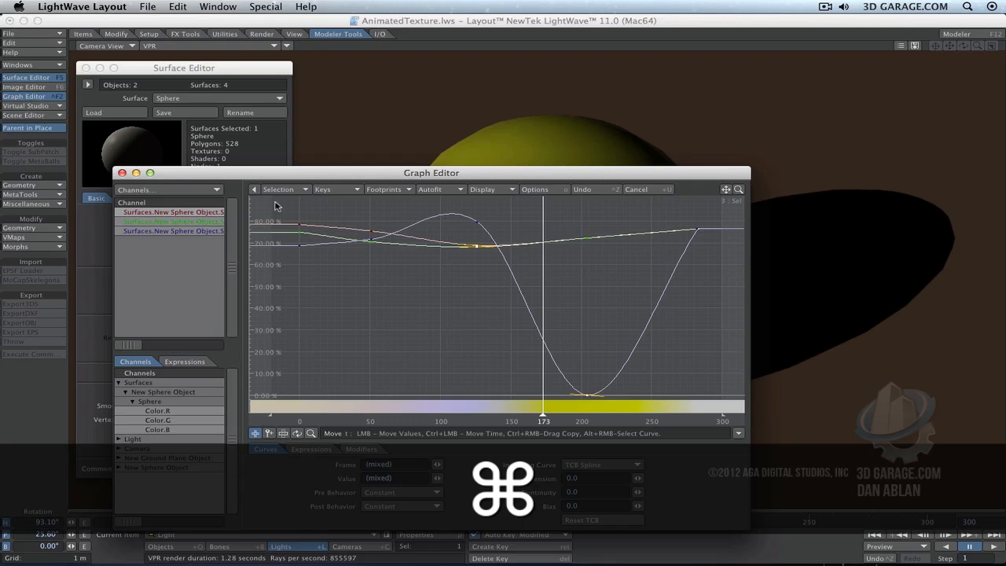
left_click_drag(276, 206, 348, 288, "super")
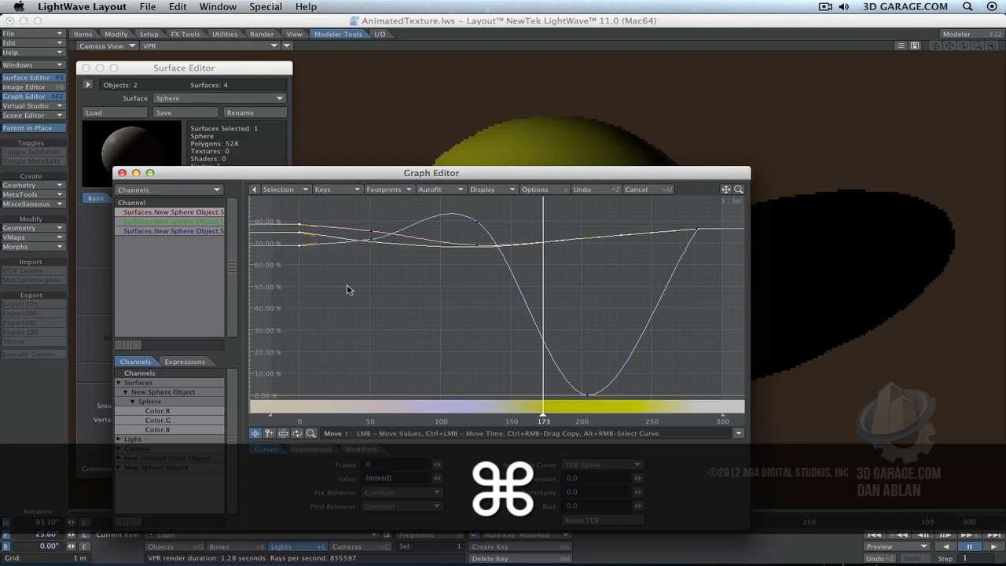
left_click(407, 478)
type("255")
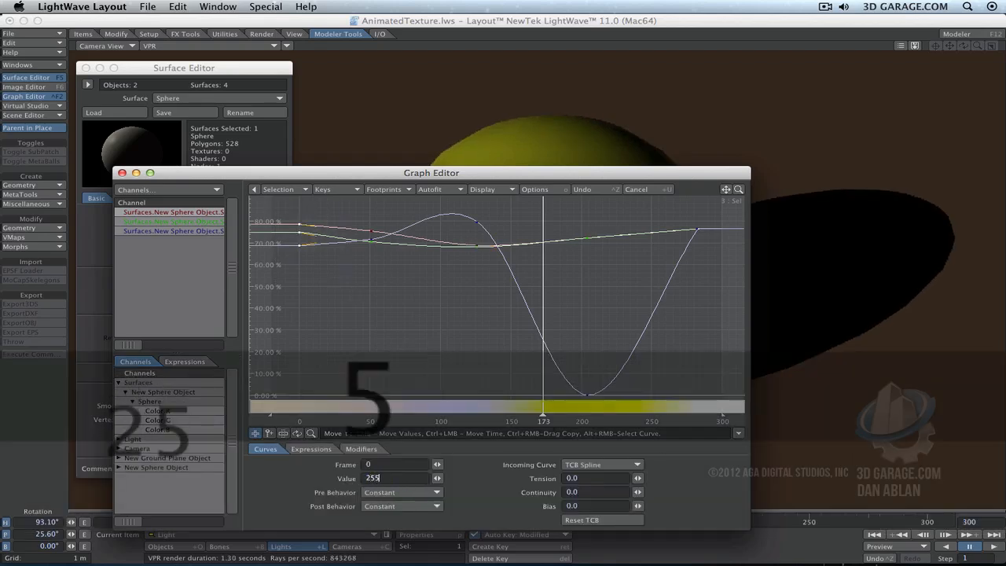
key("Tab")
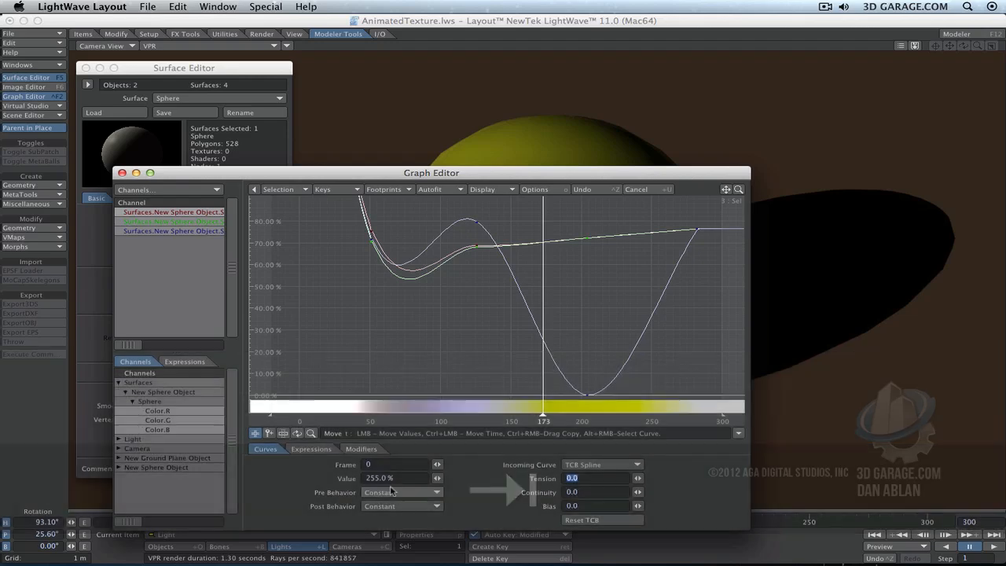
left_click(393, 478)
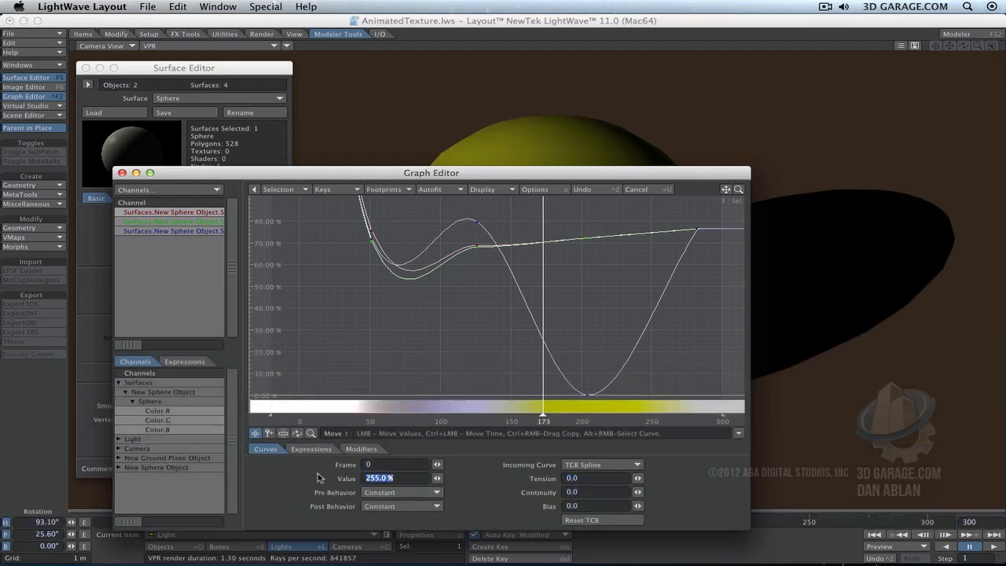
type("0")
key("Return")
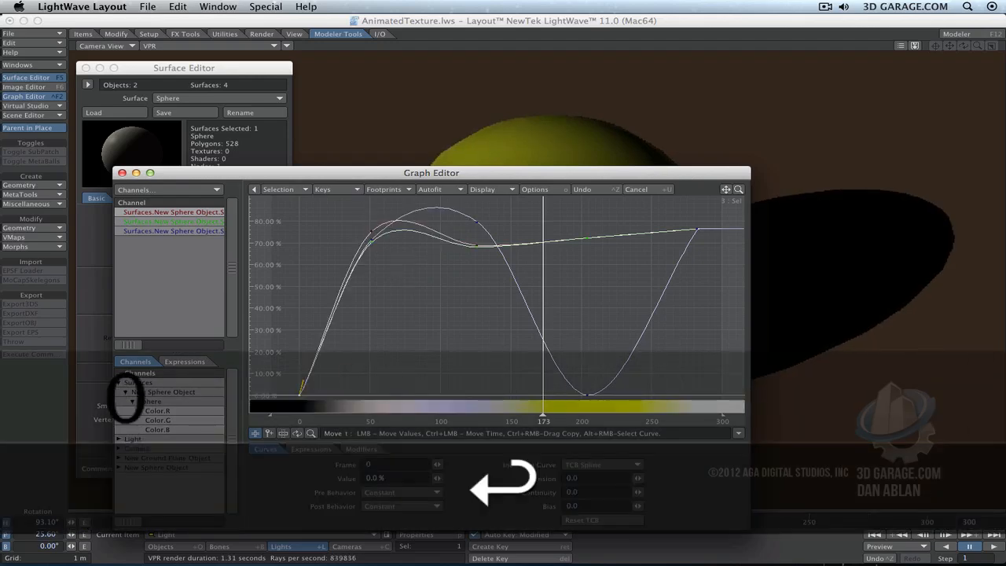
key("a")
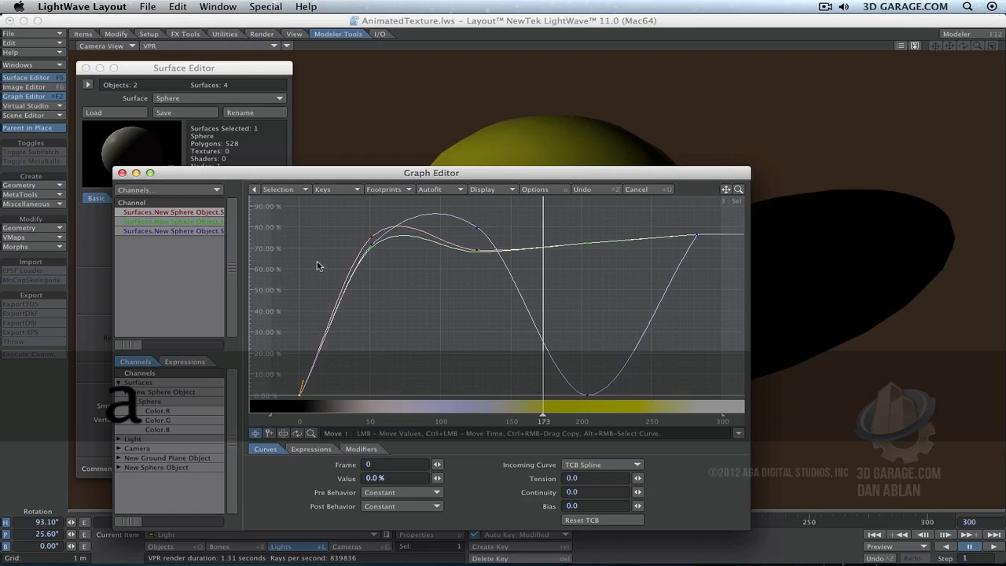
Step: Isolate the green channel, set its key at frame 51 to 255%, and fit the curve in the graph
left_click(387, 245)
mouse_move(356, 239)
left_mouse_down()
mouse_move(377, 246)
mouse_move(339, 227)
mouse_move(344, 235)
left_mouse_up()
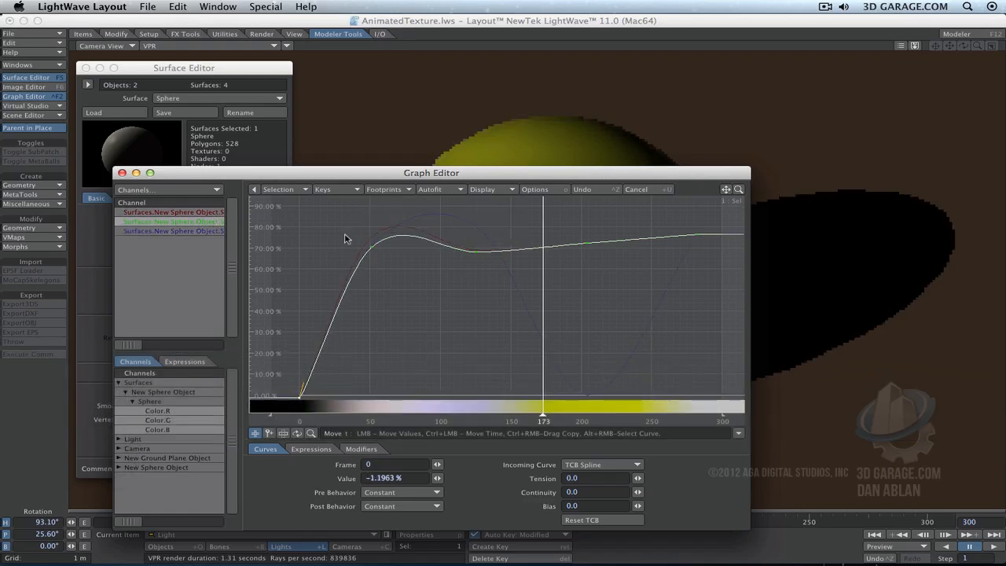
key("plus")
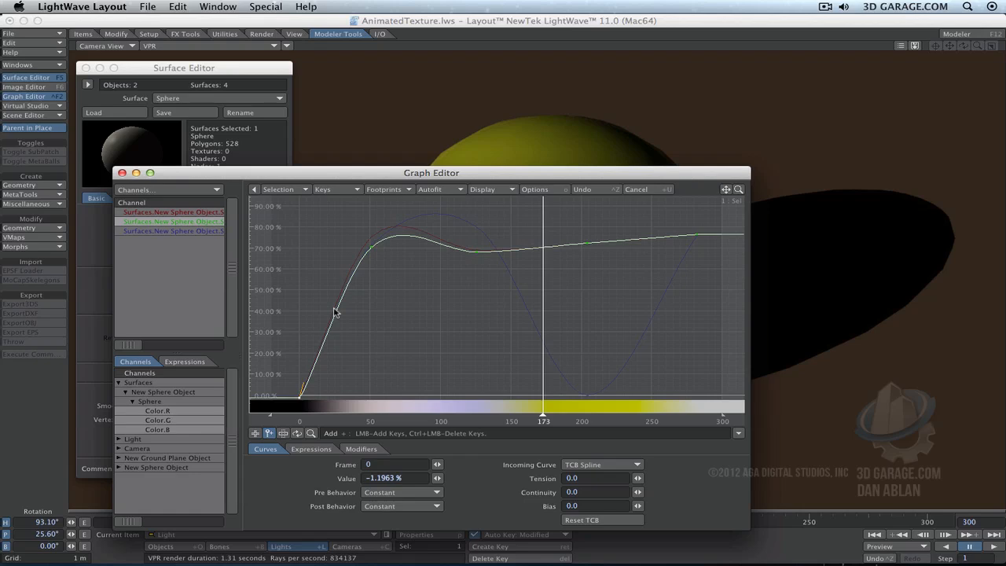
left_click(254, 434)
left_click(370, 248)
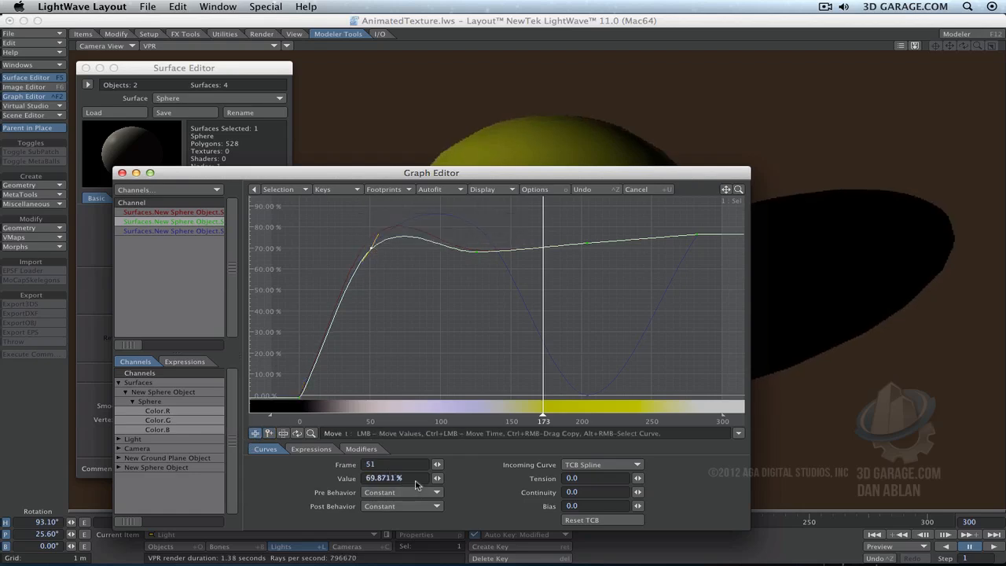
left_click(385, 478)
type("255")
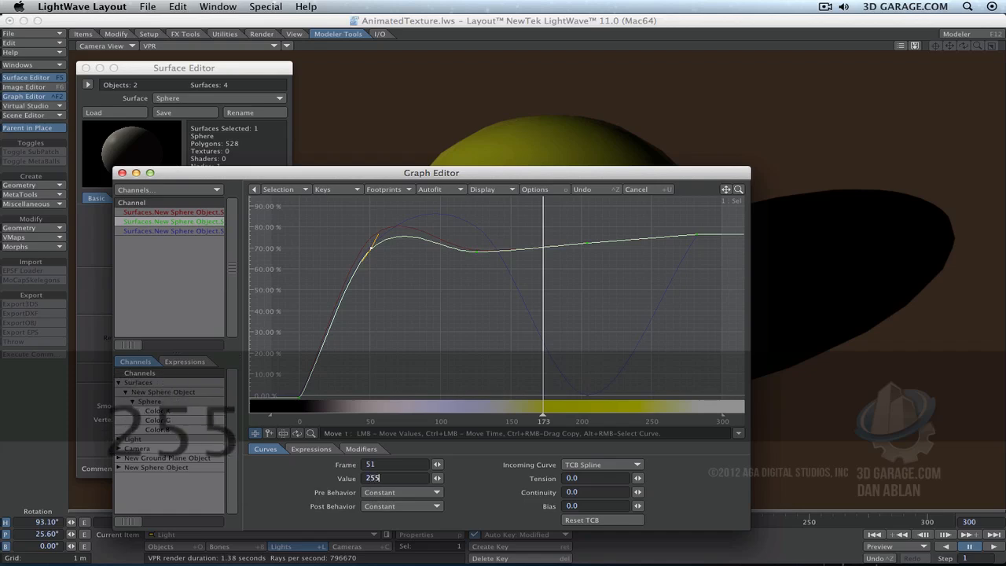
key("Return")
key("a")
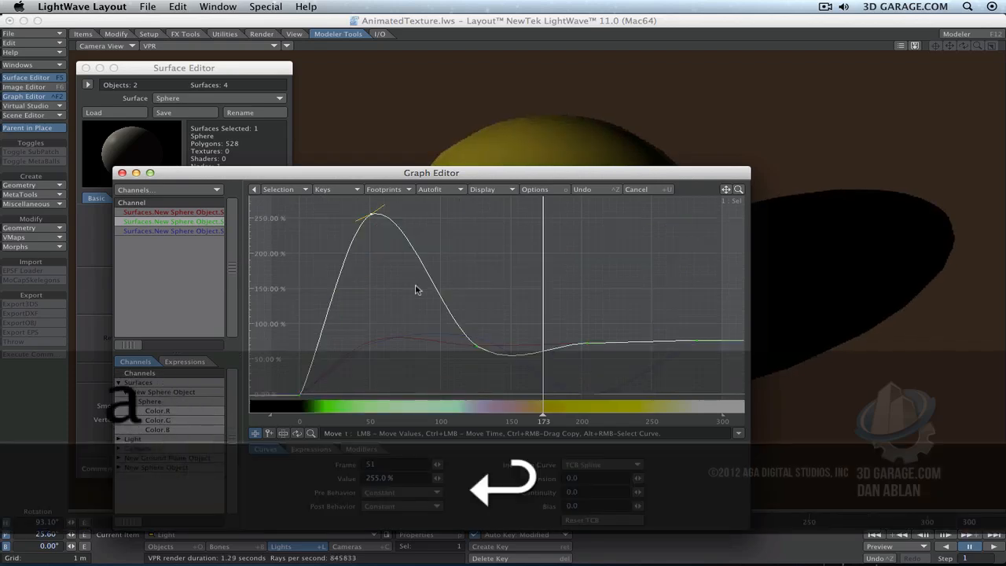
Step: Set the frame 51 keys of the sphere's red and blue color channels together to 0%
left_click(218, 233)
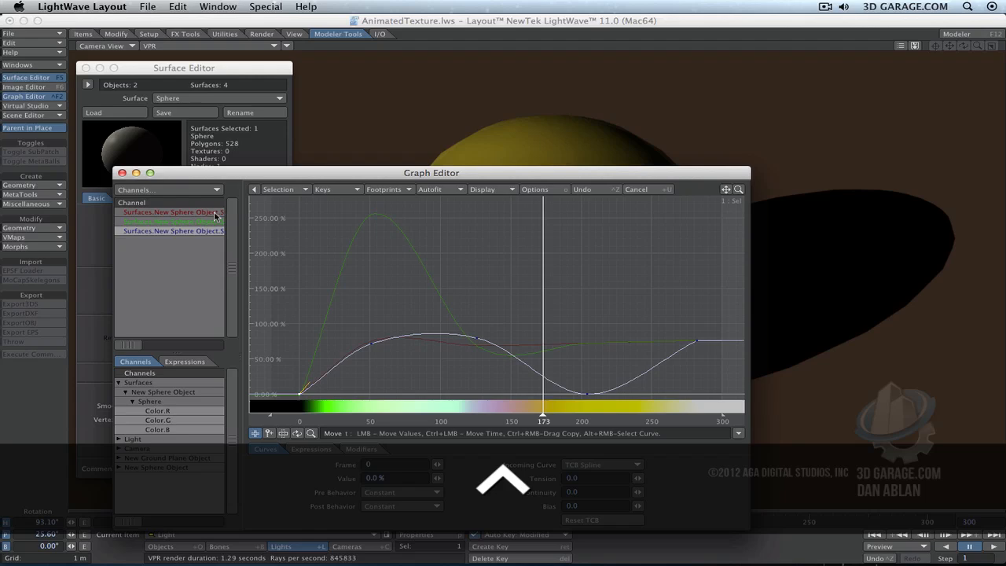
left_click(215, 213, "ctrl")
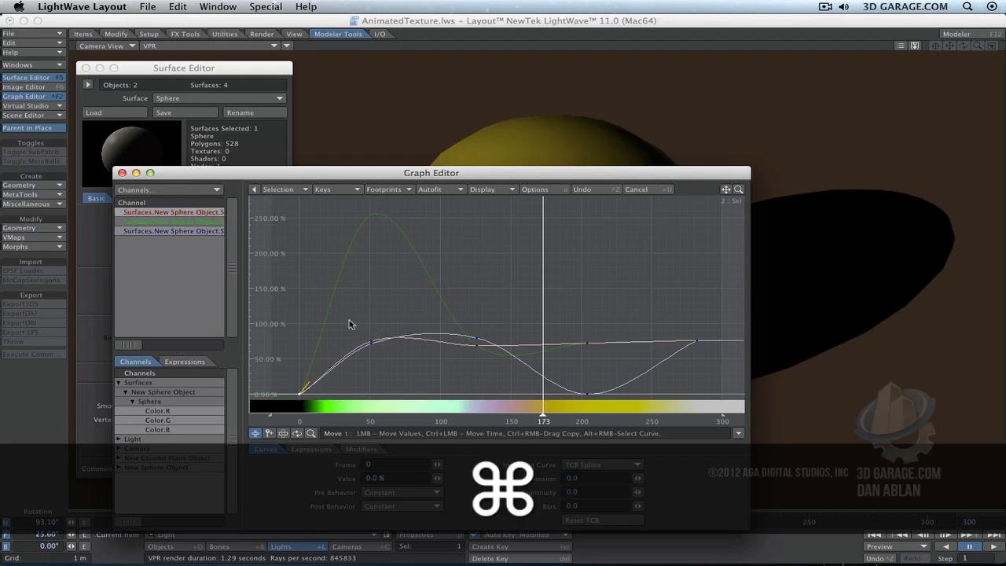
left_click_drag(349, 319, 395, 377, "super")
left_click(384, 477)
type("0")
key("Return")
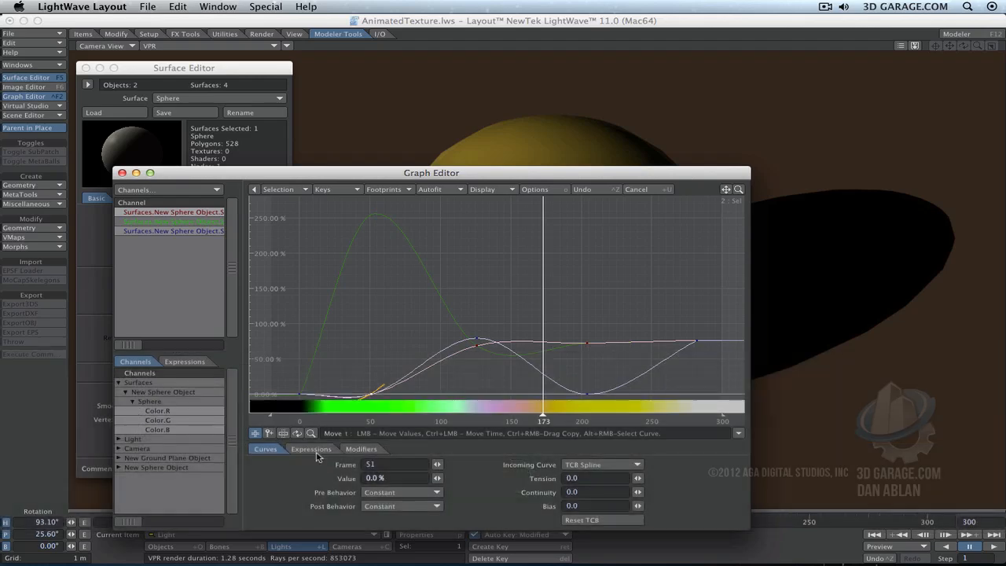
Step: Shrink the Graph Editor and move it clear of the sphere, scrubbing through frames 21 to 87 to examine the color change
mouse_move(336, 418)
left_mouse_down()
mouse_move(250, 418)
mouse_move(329, 418)
left_mouse_up()
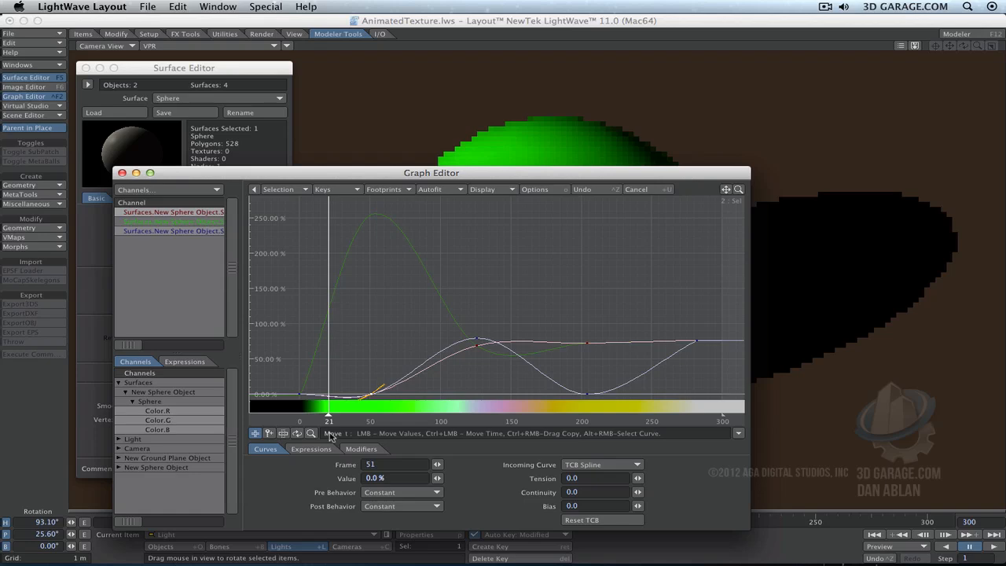
left_click_drag(403, 173, 408, 128)
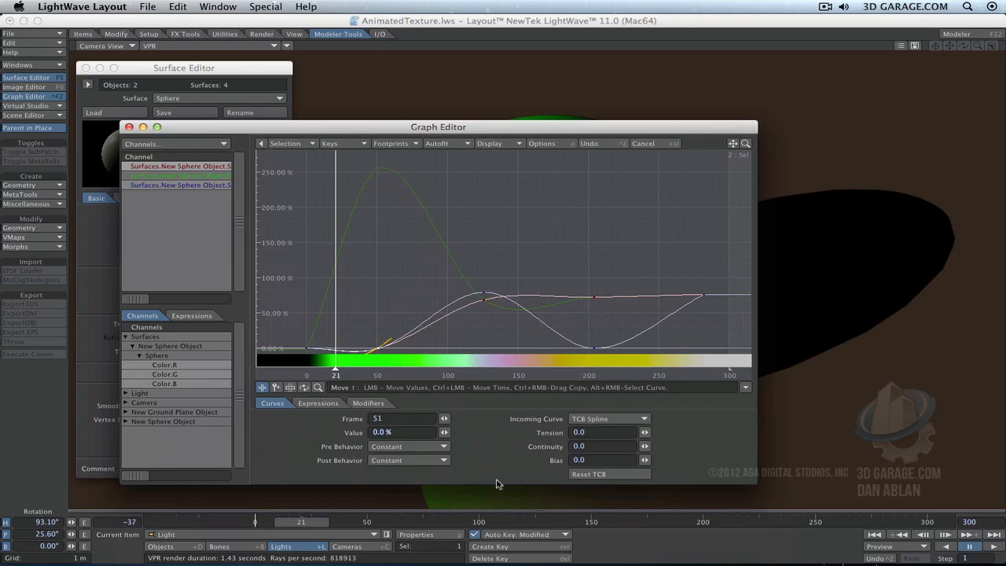
left_click_drag(496, 483, 493, 259)
left_click_drag(474, 128, 372, 324)
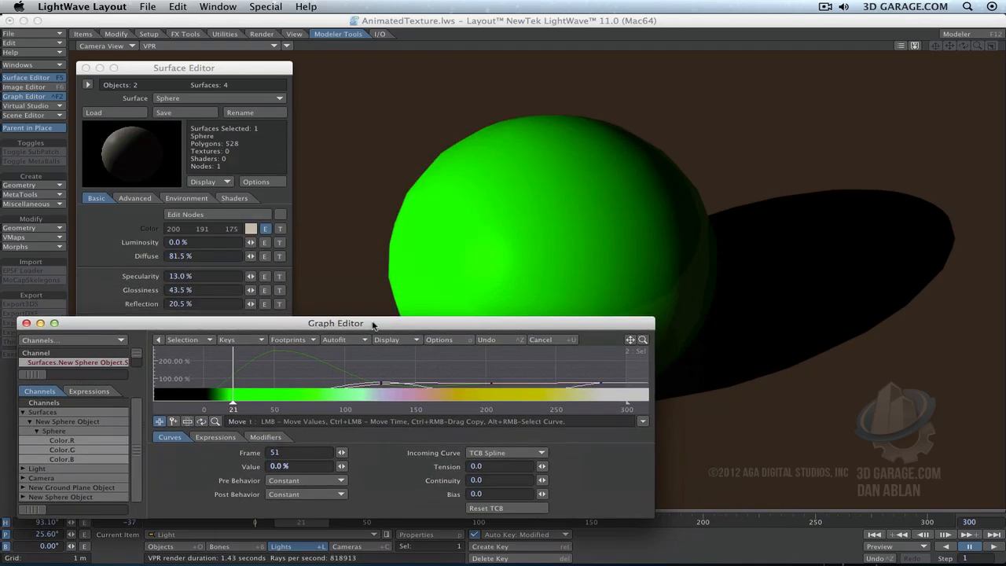
mouse_move(234, 407)
left_mouse_down()
mouse_move(167, 405)
mouse_move(326, 408)
left_mouse_up()
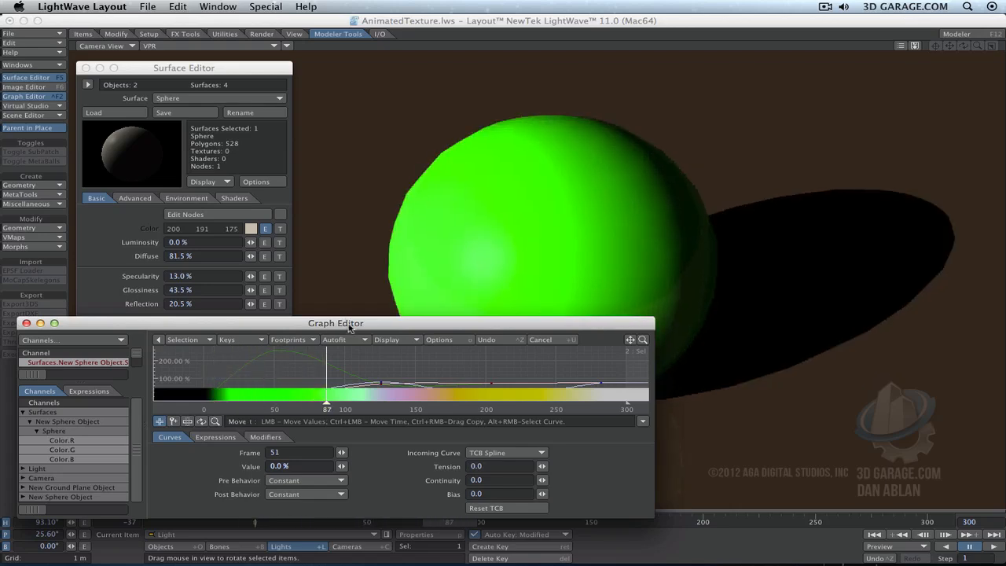
Step: Enlarge the Graph Editor again and set the red channel's key at frame 204 to 200%
left_click_drag(346, 319, 387, 95)
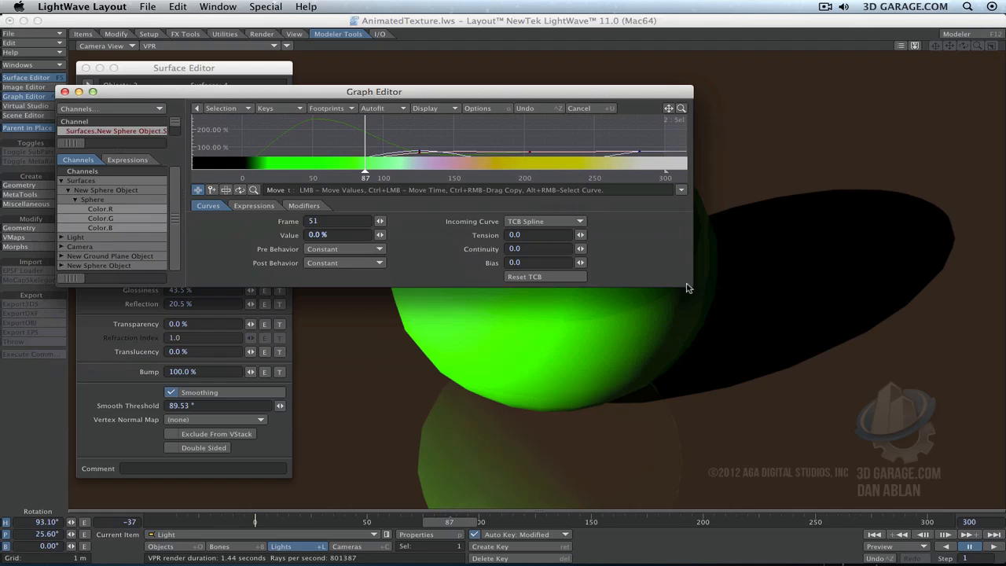
left_click_drag(686, 288, 770, 454)
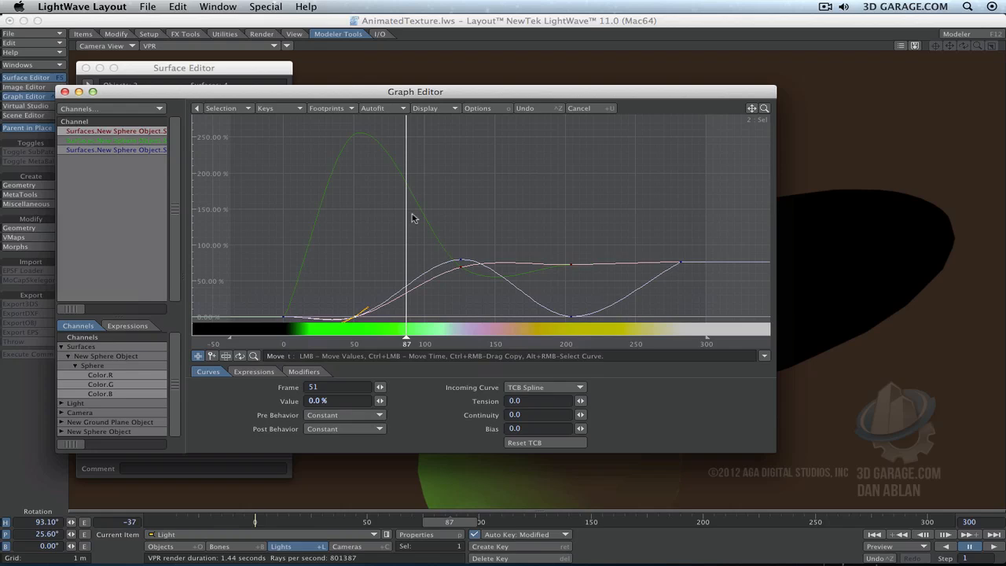
left_click(569, 267)
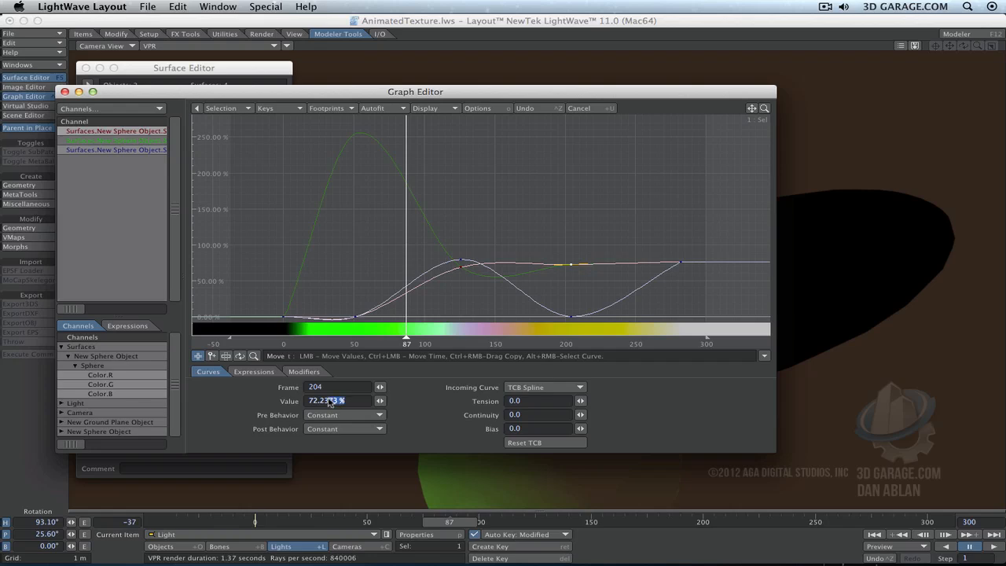
type("200")
key("Return")
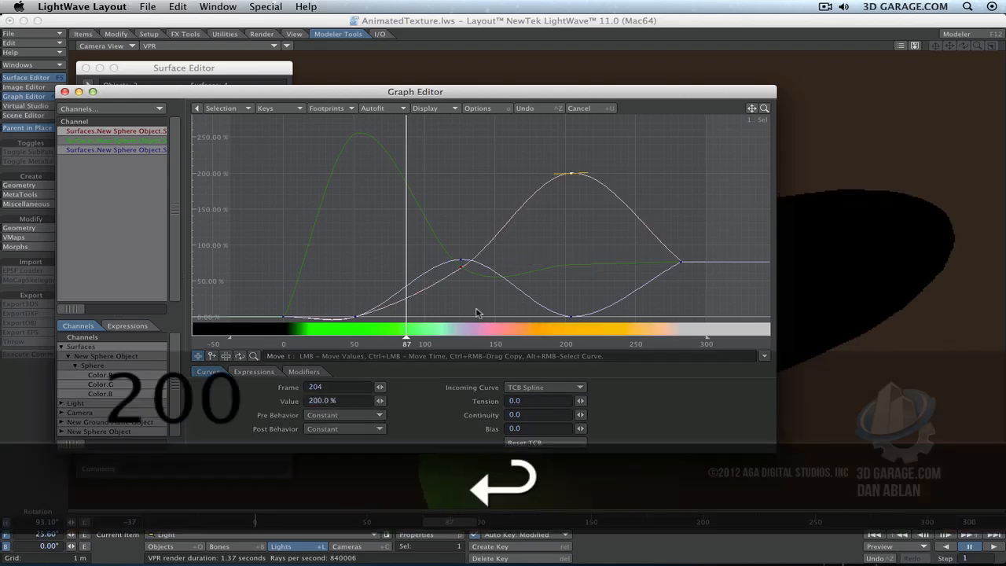
Step: Set the blue channel's key at frame 204 to 50% and close the Graph Editor
left_click(150, 141)
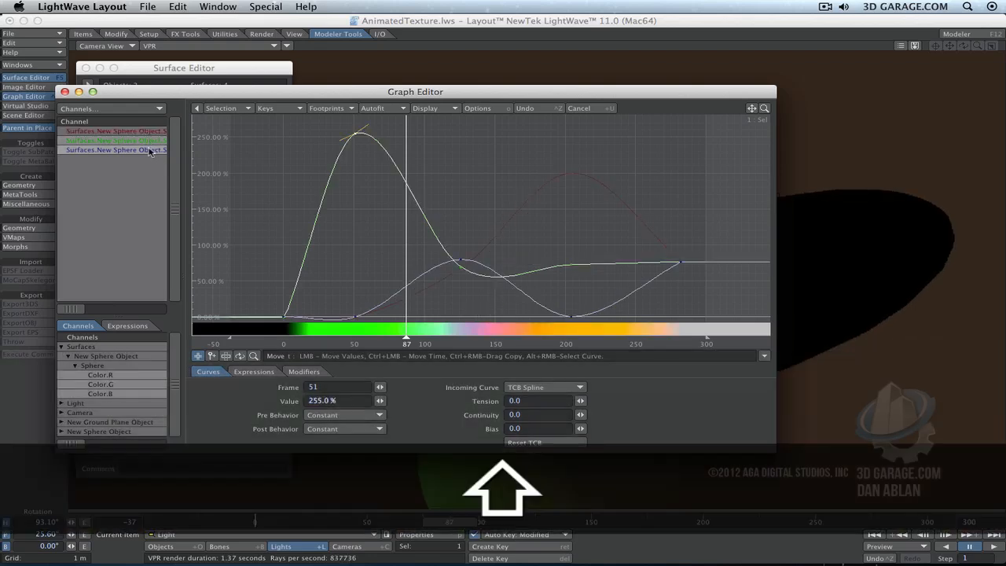
left_click_drag(551, 284, 588, 324, "super")
left_click(352, 405)
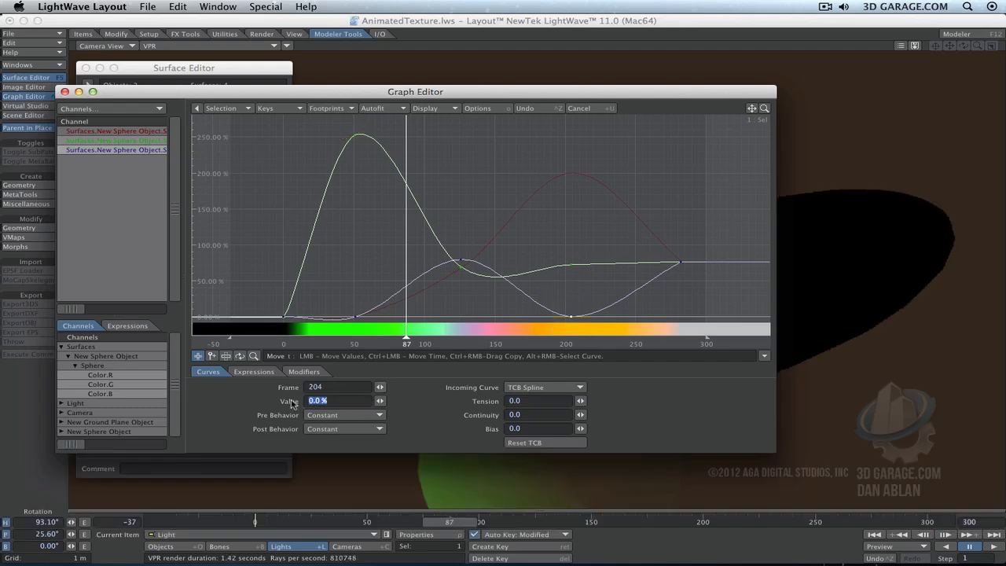
type("50")
key("Return")
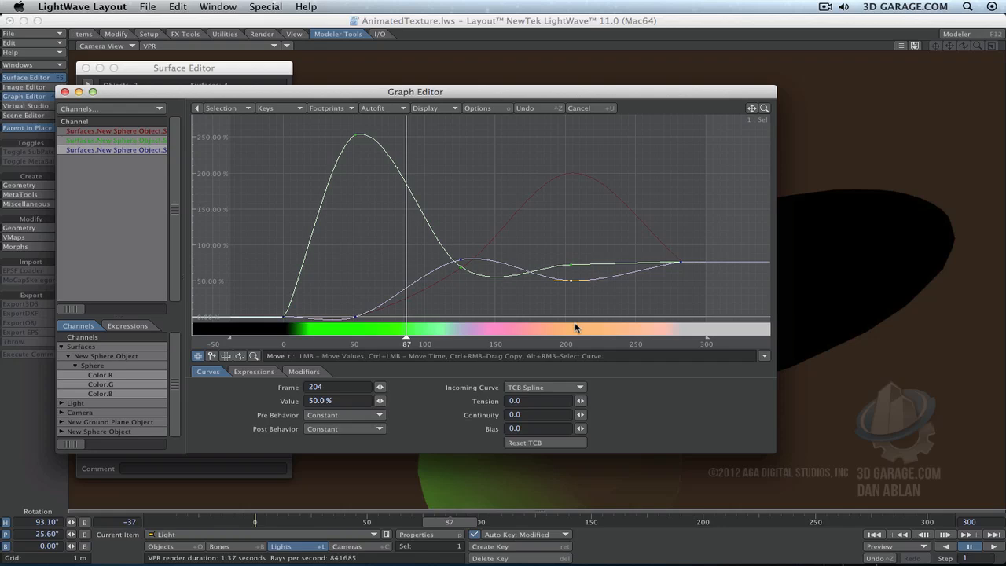
left_click(65, 92)
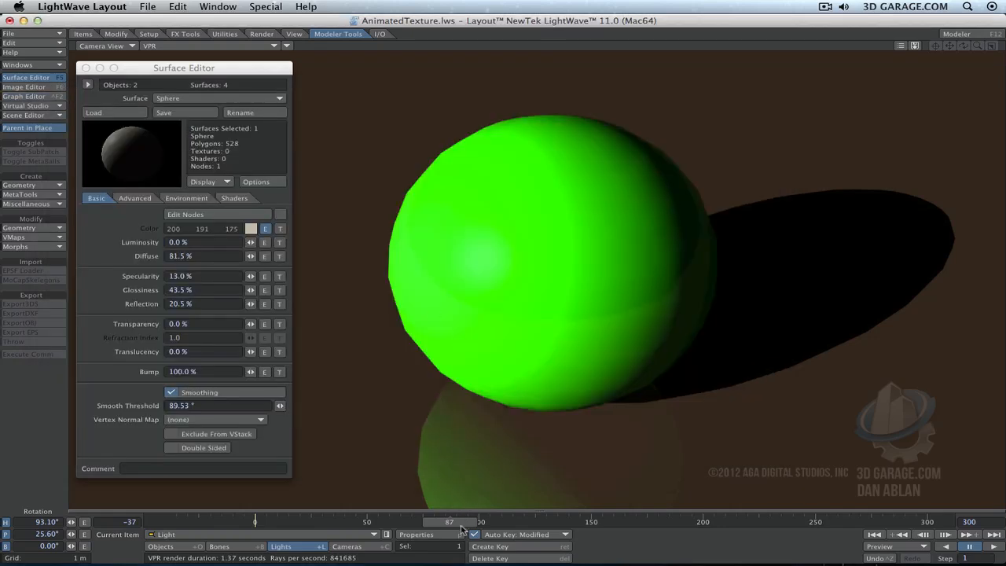
Step: Try a 60.5% luminosity on the sphere at frame 73 while scrubbing the timeline, and return it to 0%
left_click_drag(461, 527, 418, 521)
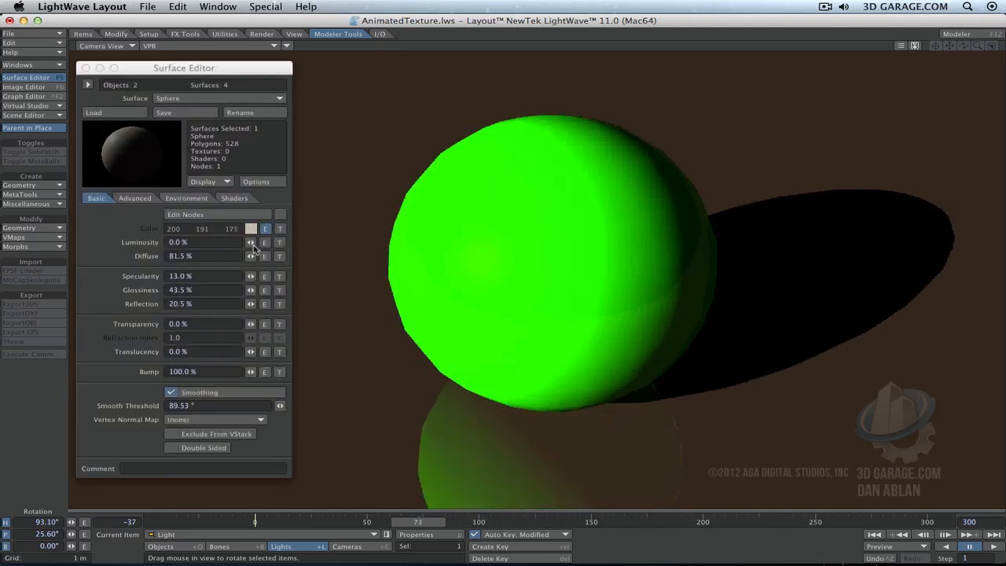
left_click_drag(251, 242, 283, 243)
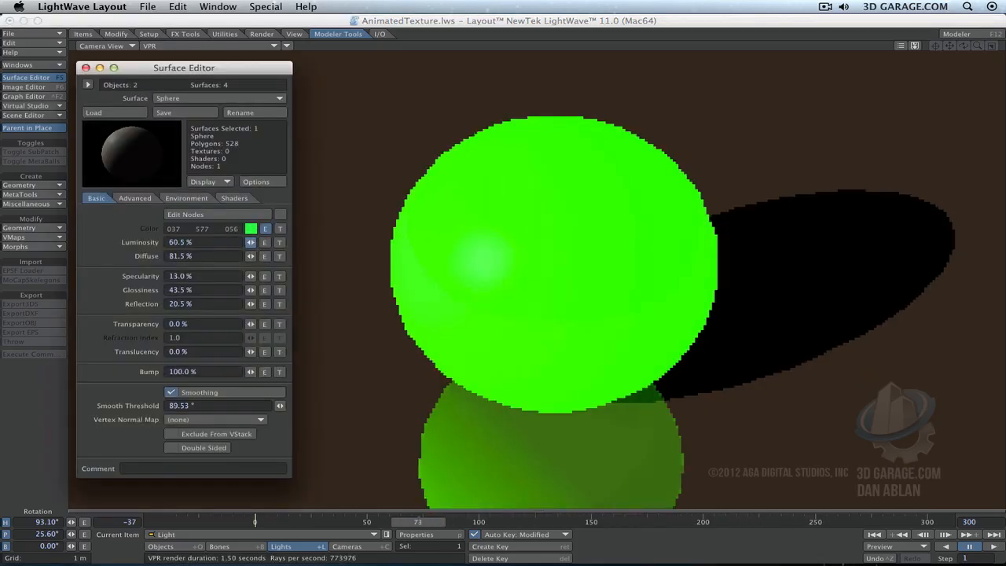
left_click_drag(418, 521, 171, 520)
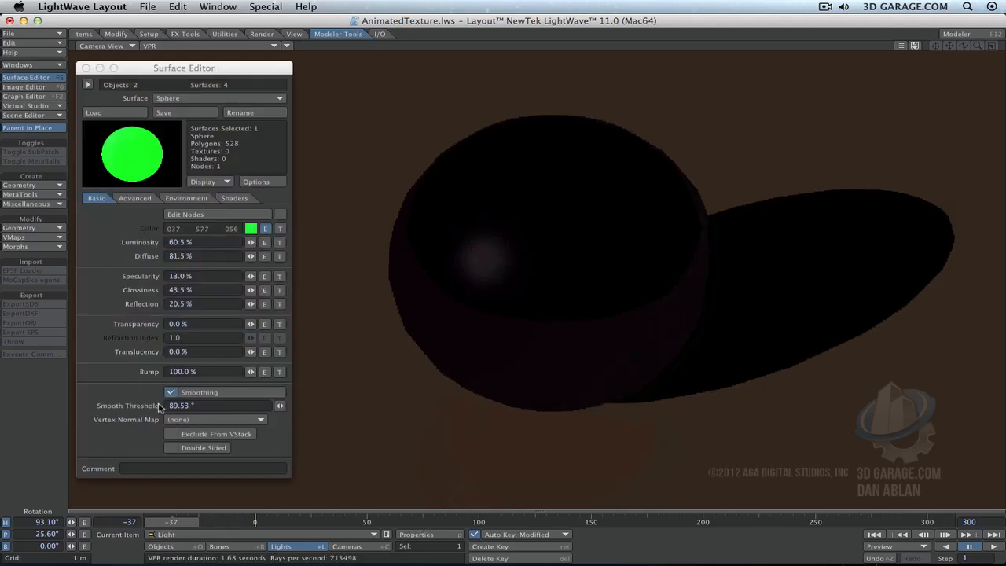
left_click(419, 521)
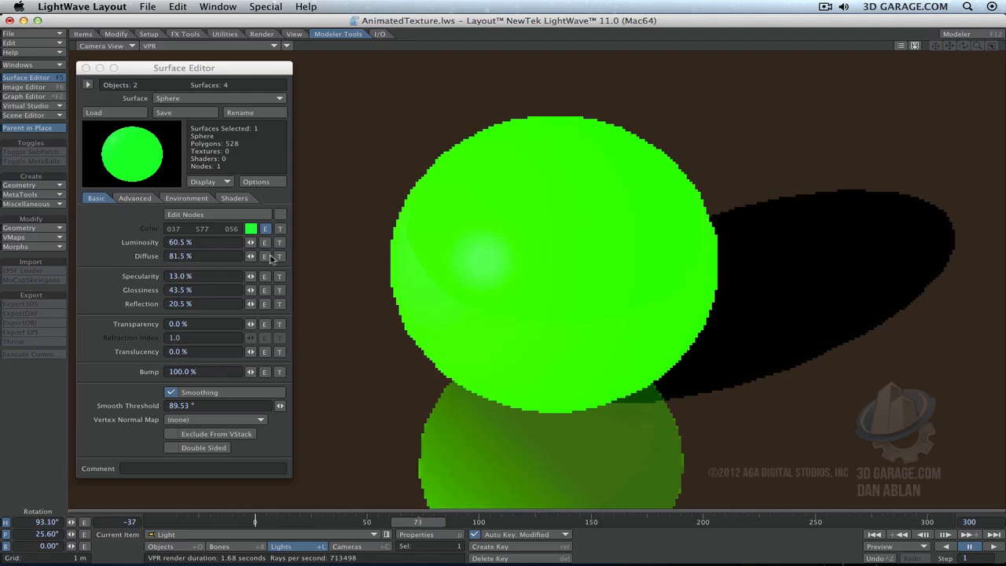
left_click_drag(252, 245, 154, 245)
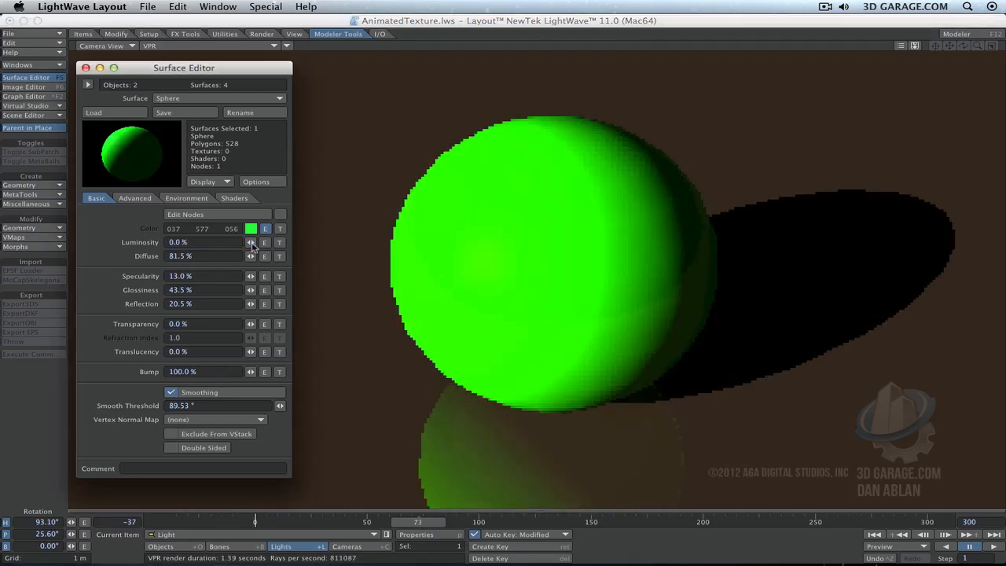
Step: Add a bump texture to the sphere using a Procedural Texture layer of type Turbulence
left_click(281, 373)
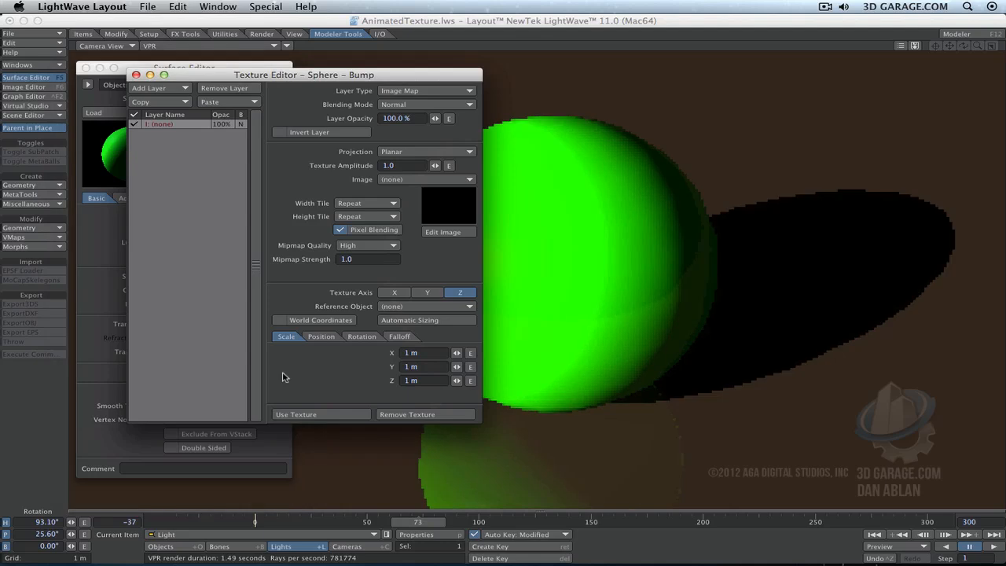
left_click(410, 91)
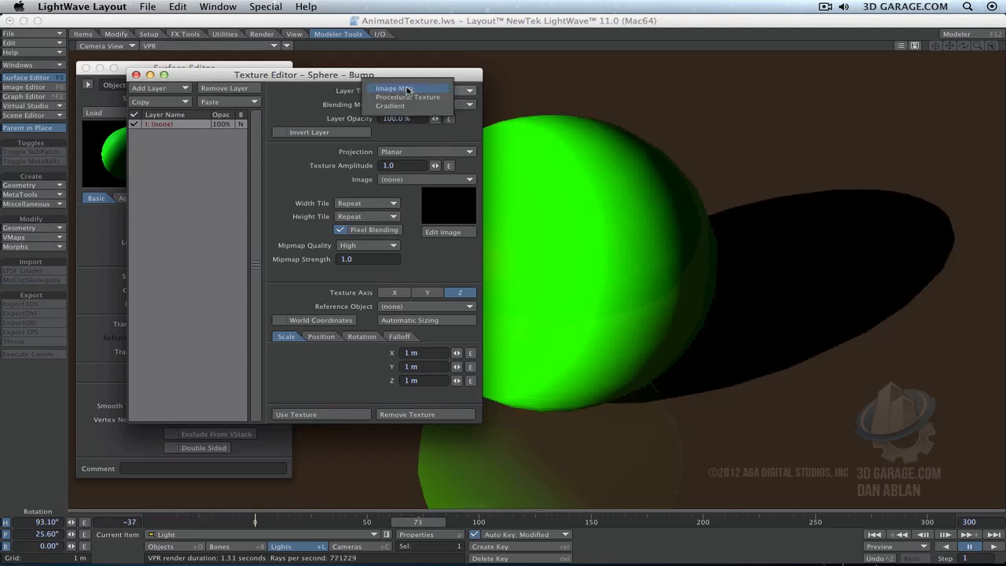
left_click(410, 99)
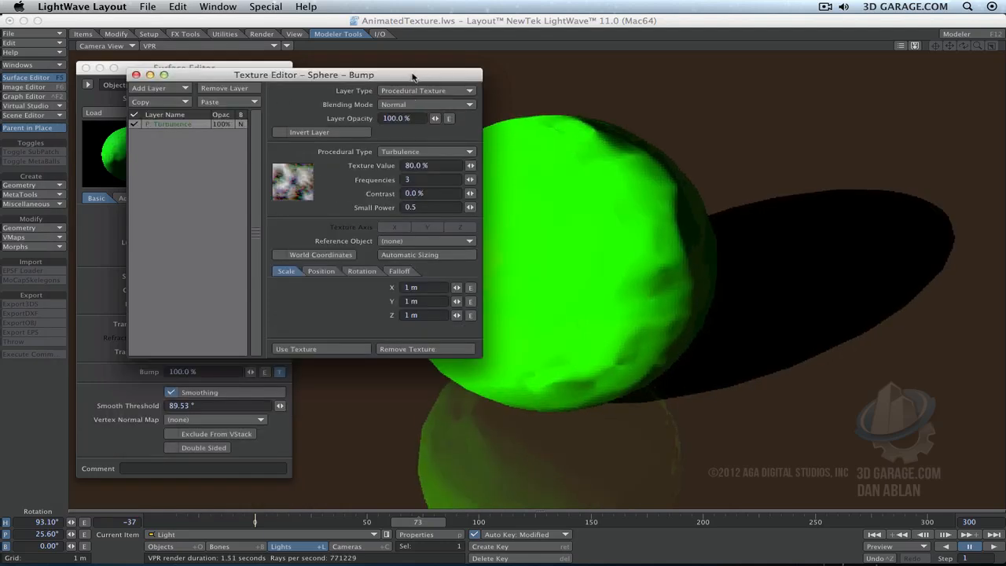
left_click_drag(416, 75, 643, 101)
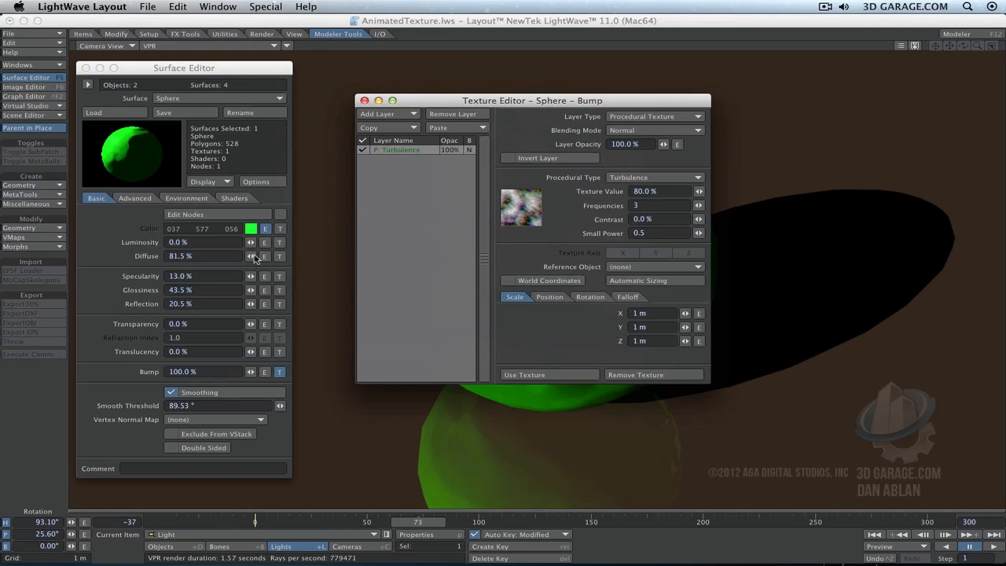
Step: Lower the sphere's diffuse slightly and move the bump Texture Editor clear of the rendered sphere
left_click_drag(254, 256, 244, 256)
left_click_drag(508, 102, 166, 65)
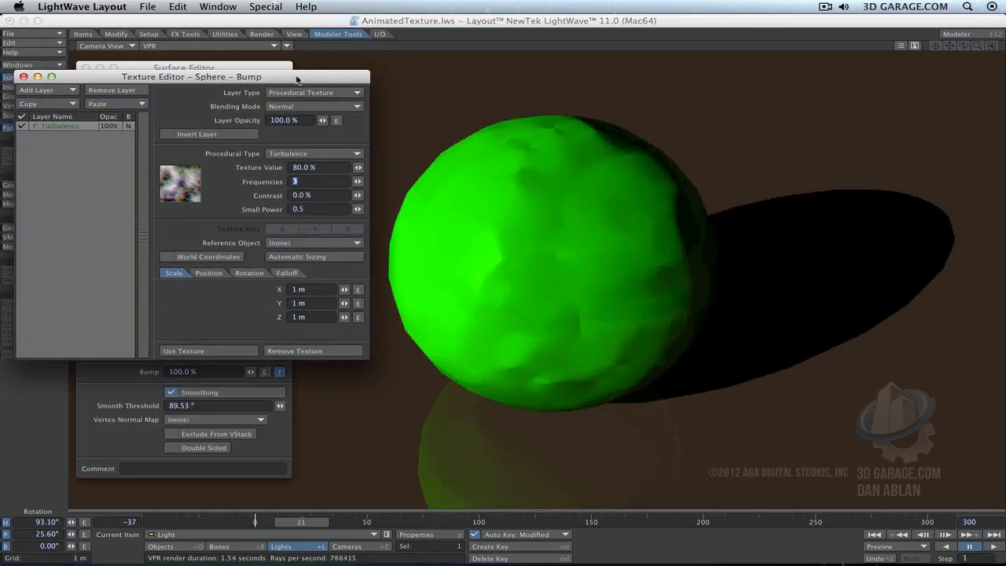
left_click_drag(296, 80, 315, 104)
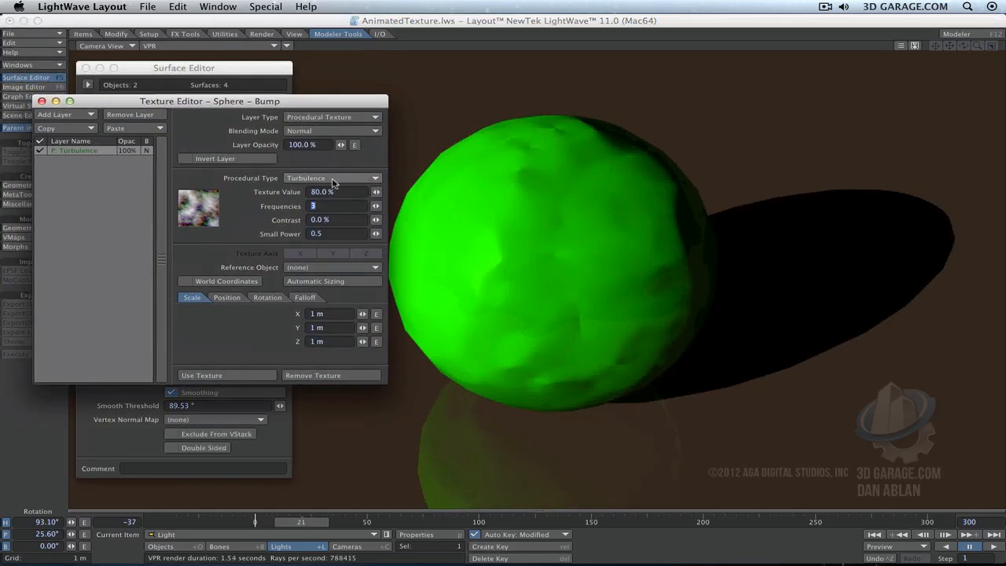
Step: Size the Turbulence bump automatically and set its scale to 400 mm on X, Y and Z
left_click(347, 282)
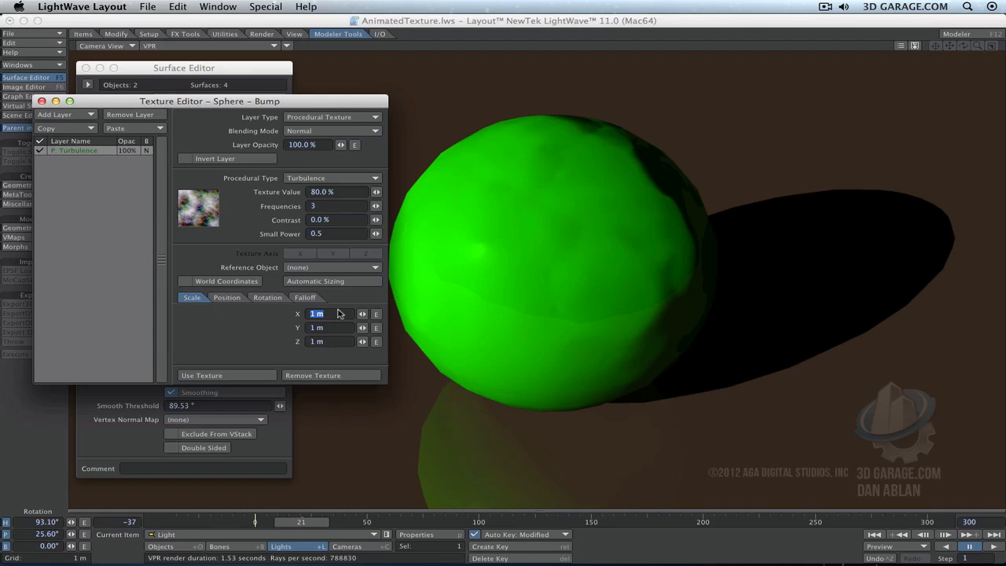
type(".4")
key("Tab")
type(".4")
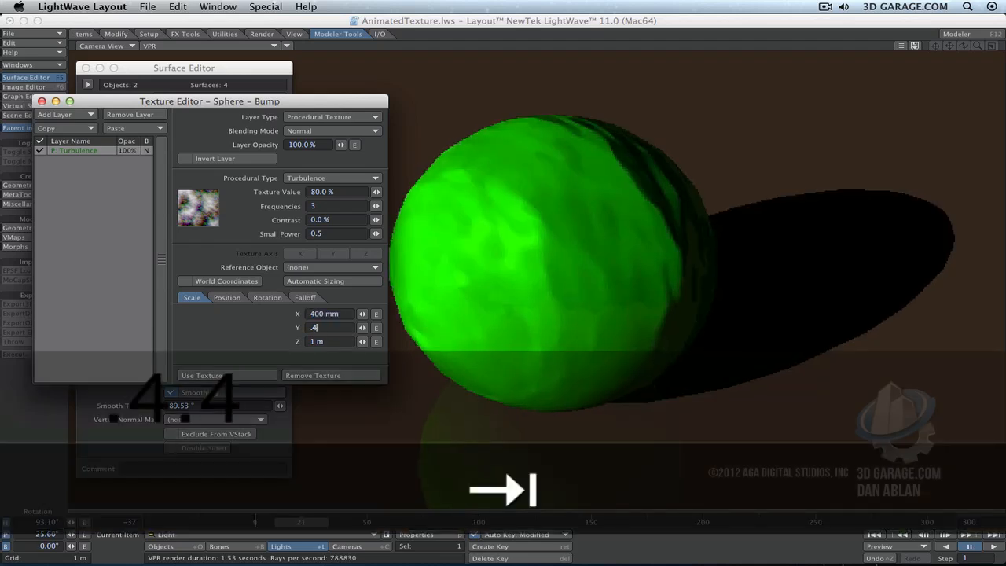
key("Tab")
type(".4")
key("Tab")
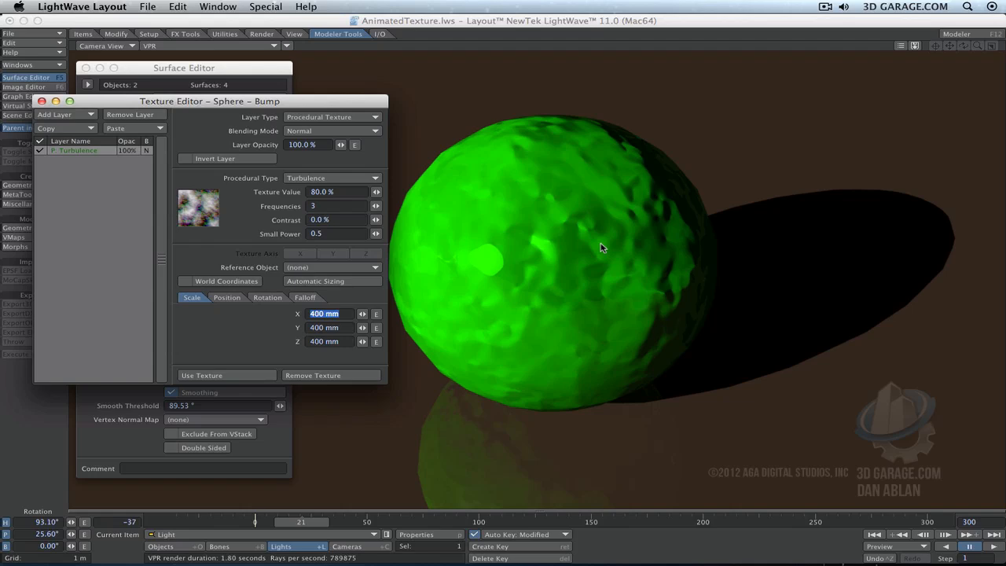
Step: Change the bump layer's procedural type to Crumple and apply automatic sizing
left_click(358, 180)
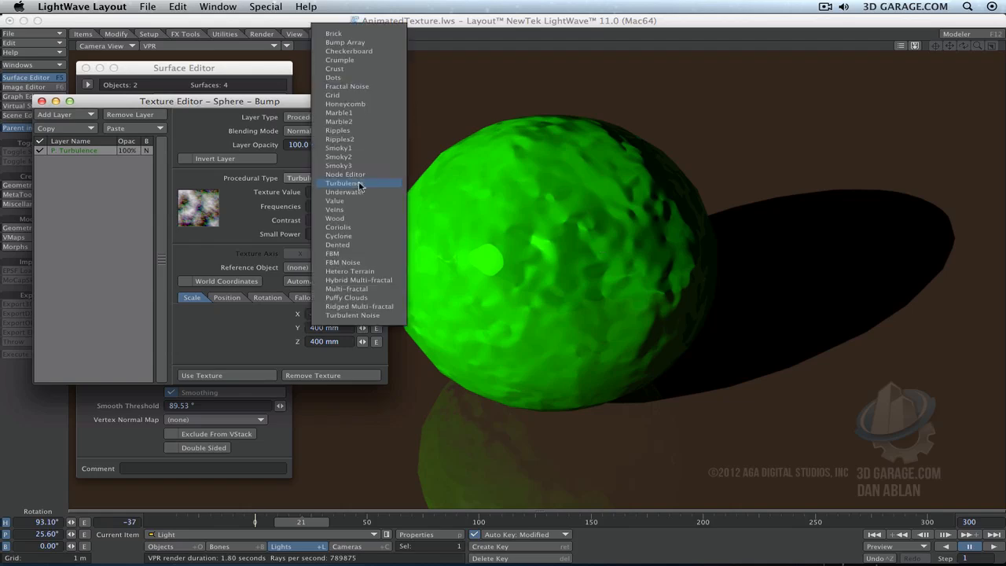
left_click(341, 59)
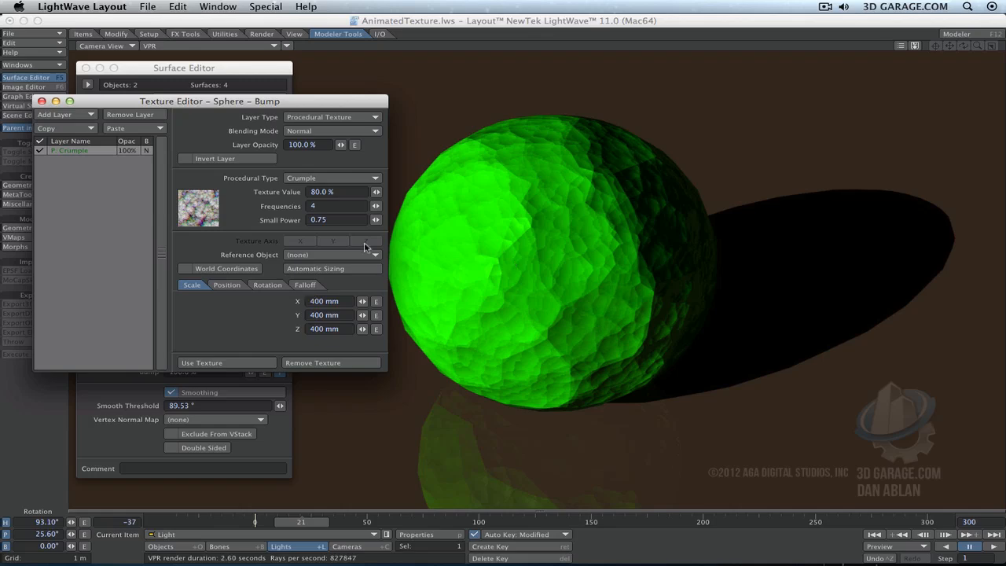
left_click(349, 270)
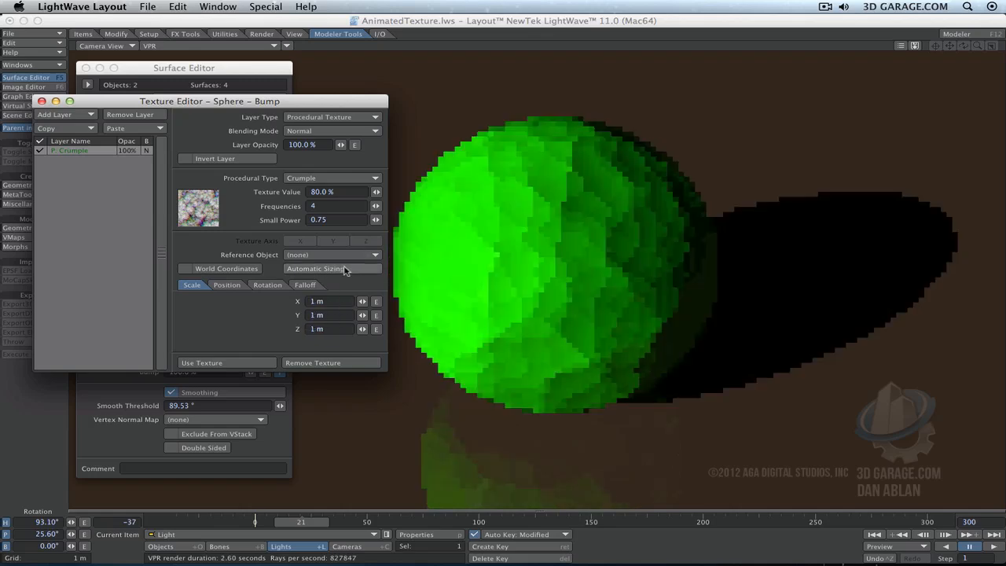
Step: Set the Crumple bump texture's scale to 200 mm on X, Y and Z
type("200")
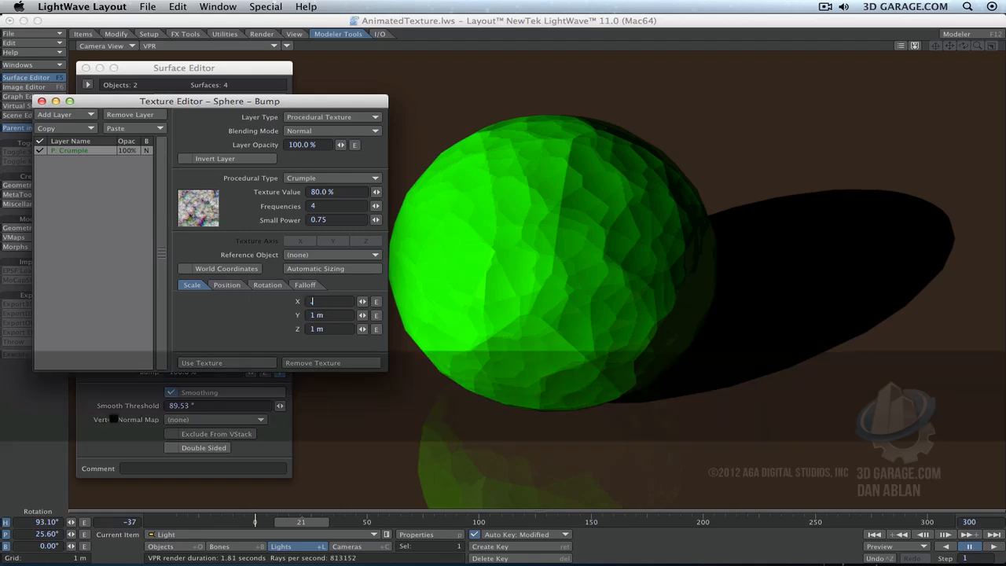
key("Tab")
type("200")
key("Tab")
type("200")
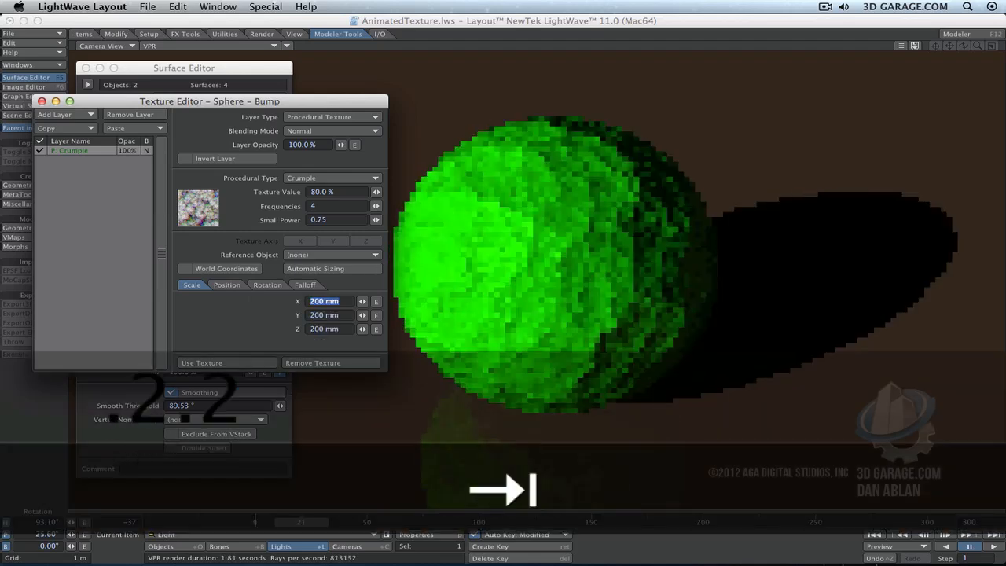
key("Tab")
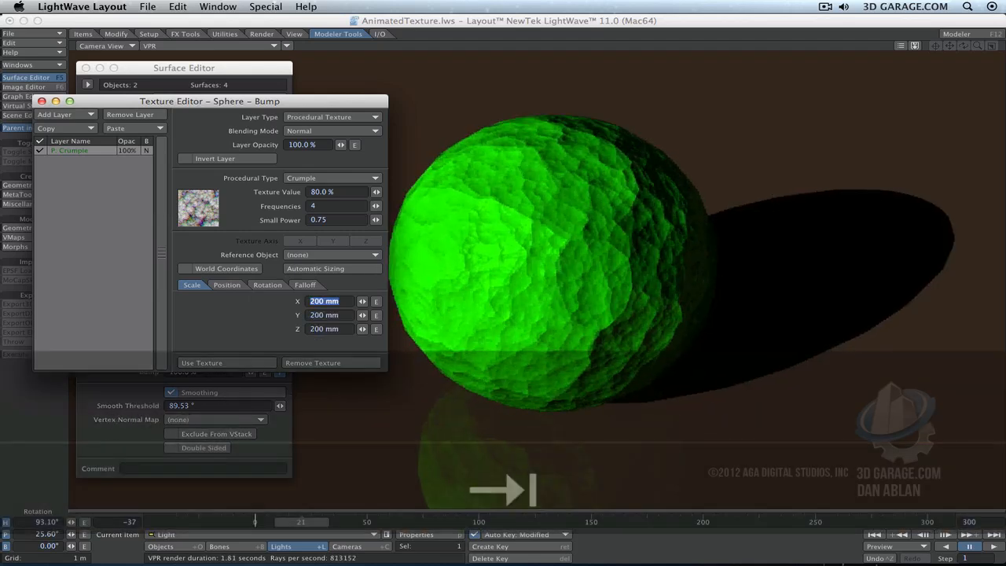
Step: Offset the Crumple bump texture's position to 570, 950 and 510 mm on X, Y and Z and rotate it to H -27.79°, P -12.89°
left_click(226, 284)
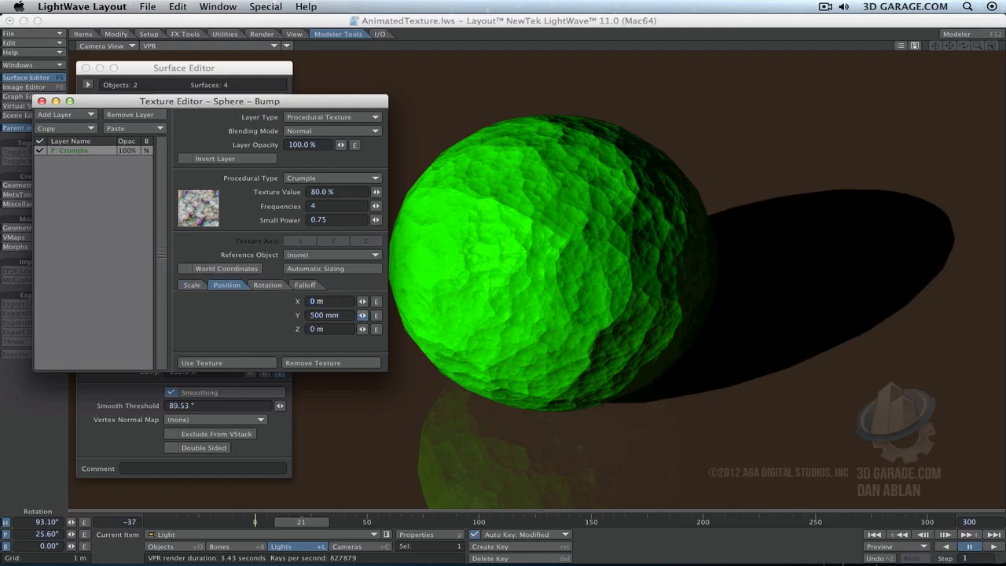
mouse_move(362, 315)
left_mouse_down()
mouse_move(381, 315)
mouse_move(363, 315)
mouse_move(363, 330)
mouse_move(362, 303)
left_mouse_up()
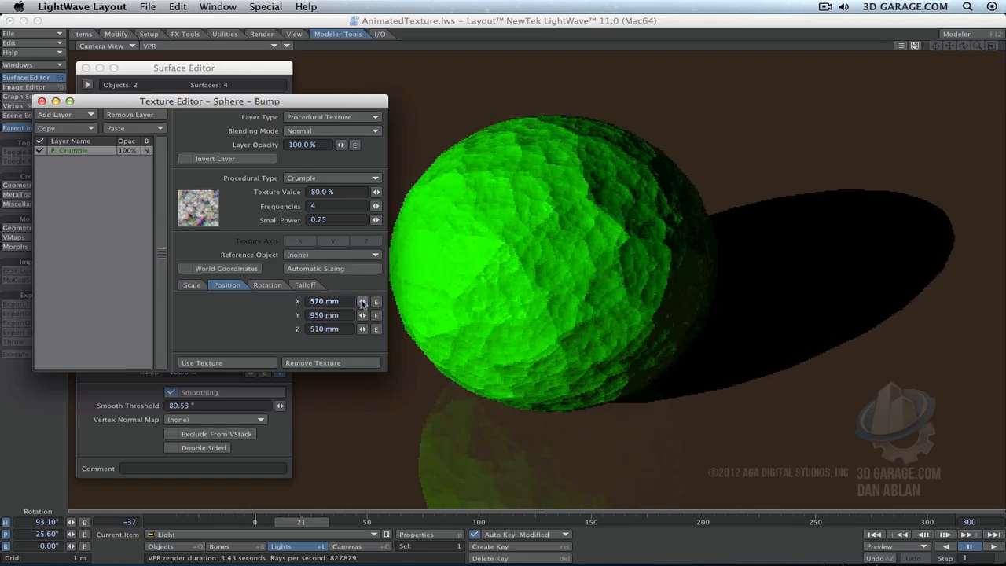
left_click(267, 285)
left_click_drag(362, 301, 226, 300)
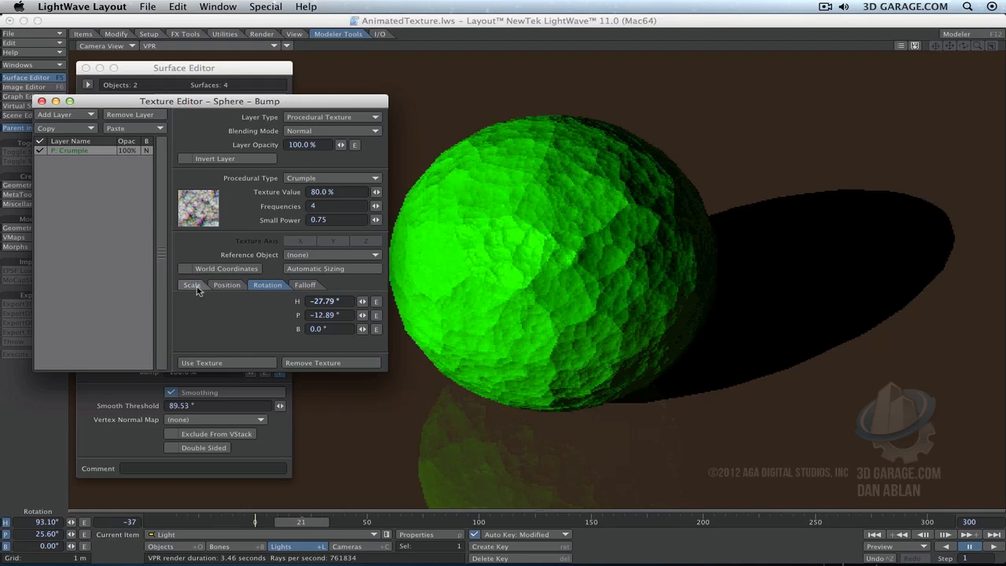
Step: Open the Crumple texture's scale envelopes in the Graph Editor and place it below the texture's settings
left_click(192, 284)
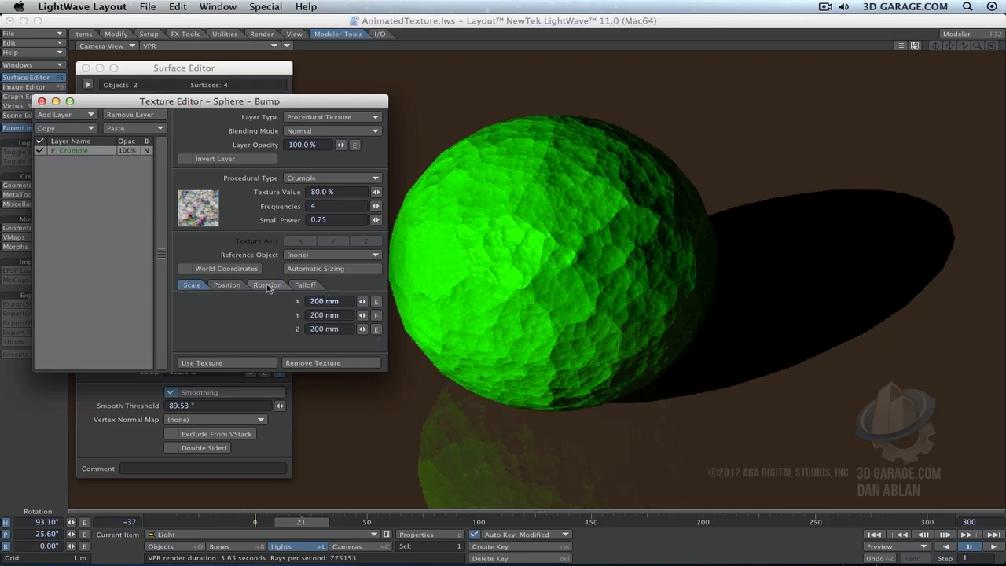
left_click(228, 286)
left_click(267, 285)
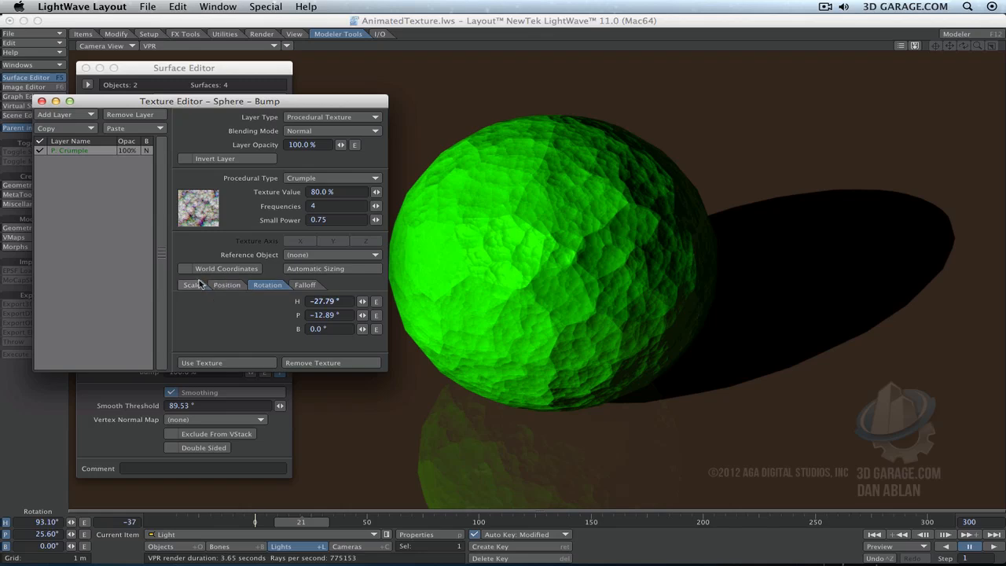
left_click(194, 285)
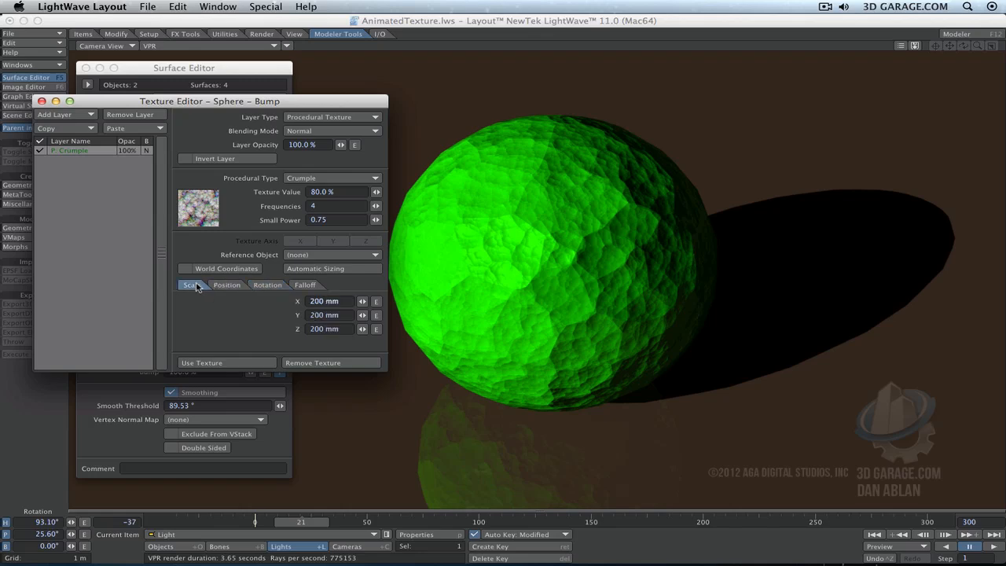
left_click(376, 303)
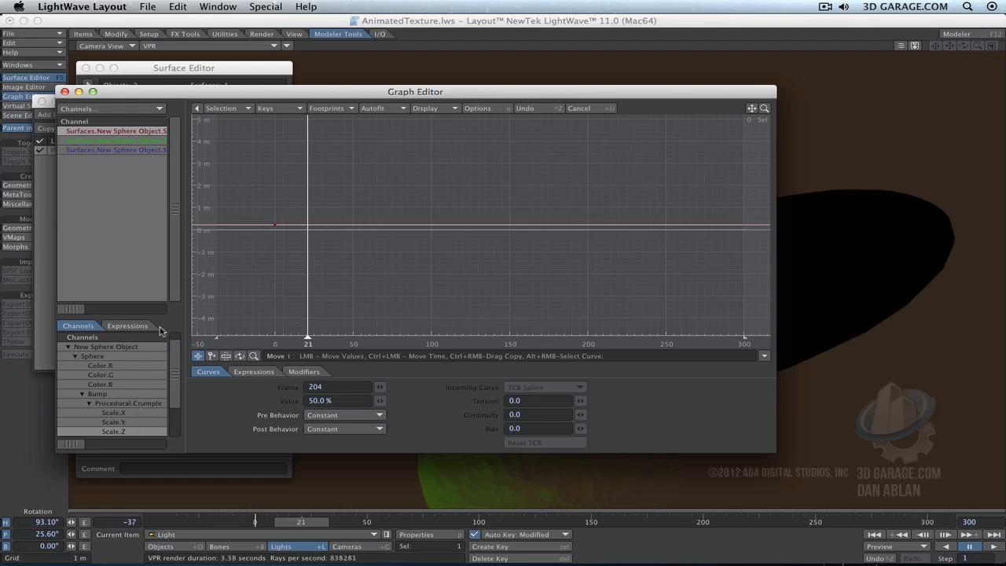
left_click_drag(255, 89, 258, 248)
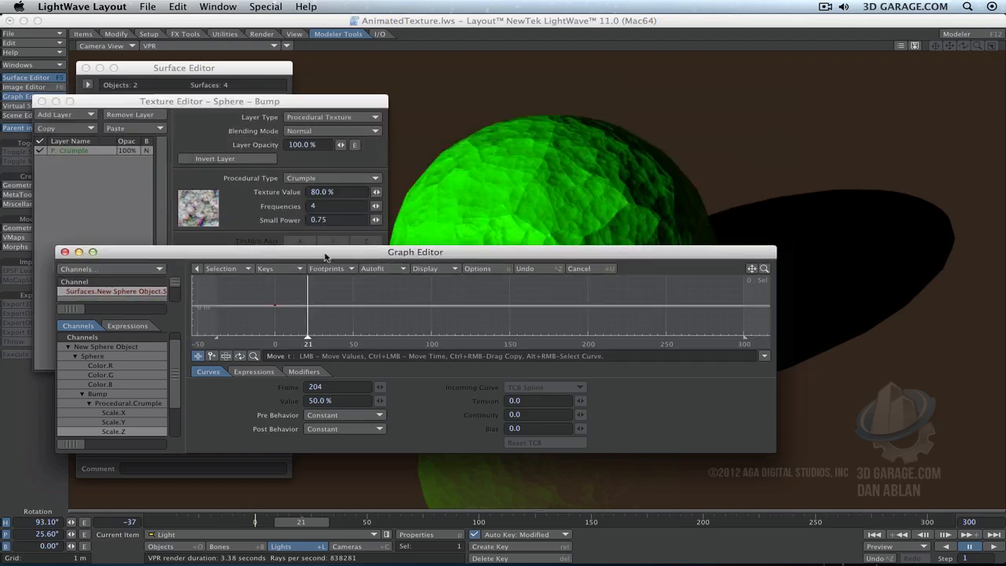
left_click_drag(325, 257, 283, 321)
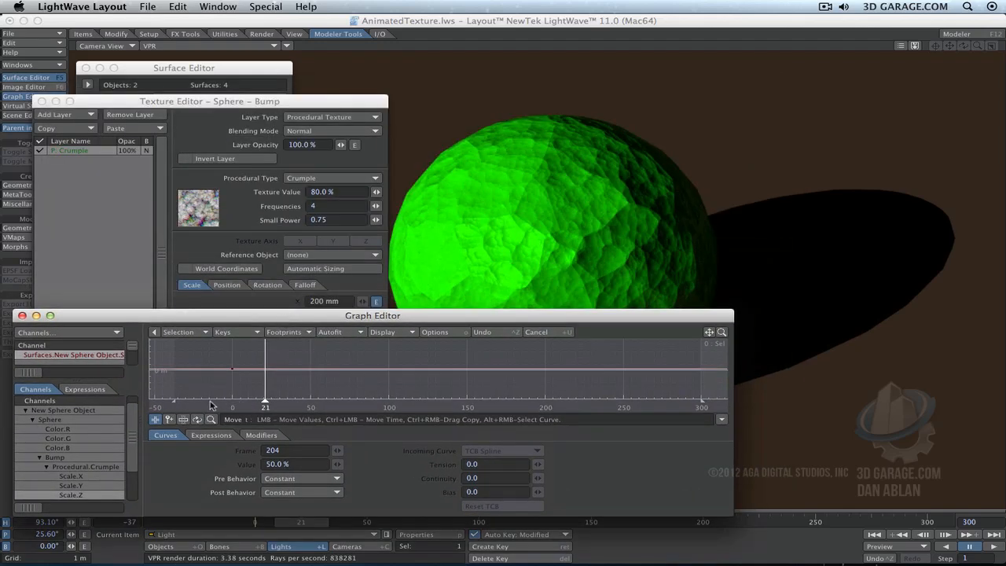
Step: Go to frame 0, activate key adding, and enlarge the Graph Editor so the full scale channel names are readable
mouse_move(210, 405)
left_mouse_down()
mouse_move(149, 404)
mouse_move(232, 404)
left_mouse_up()
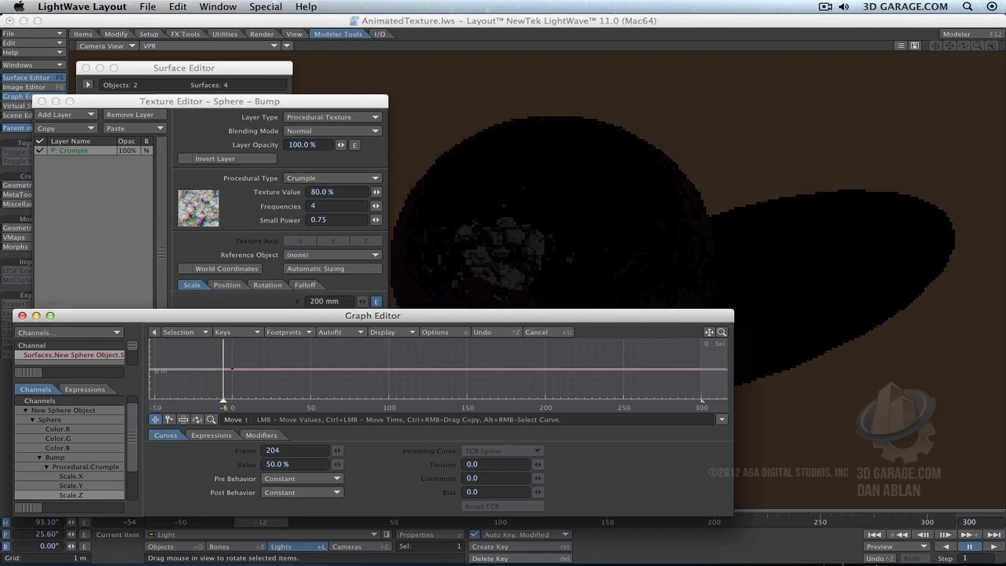
left_click(170, 420)
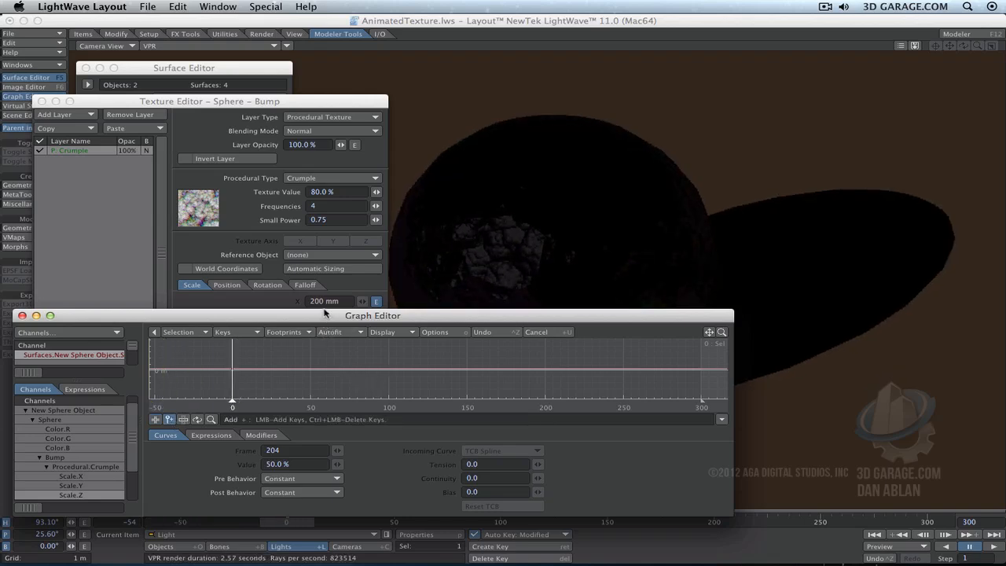
left_click_drag(325, 307, 325, 241)
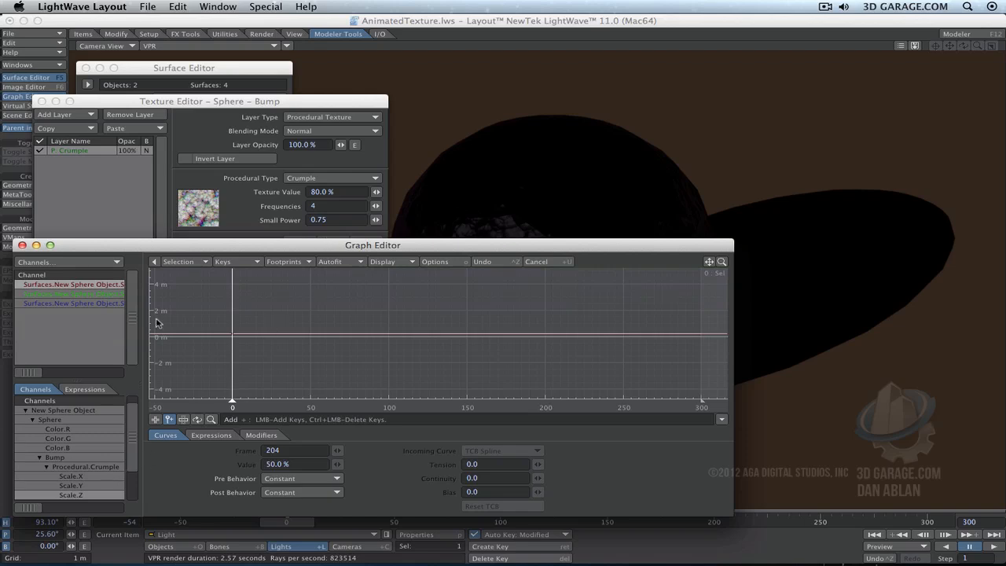
left_click_drag(141, 319, 328, 309)
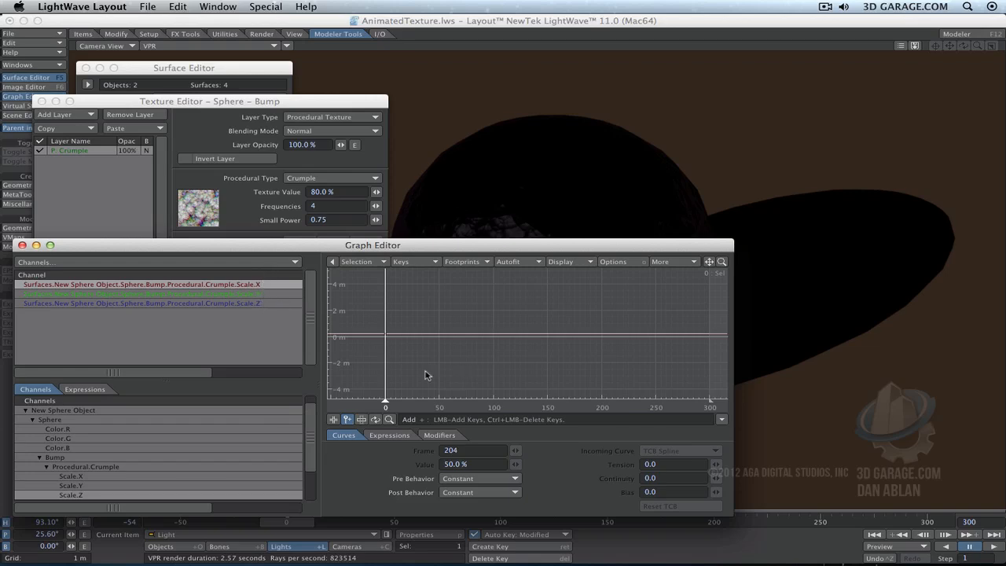
Step: Add a key to the Crumple Scale.X channel at frame 99 and raise its value to 6.3244 m
left_click(492, 350)
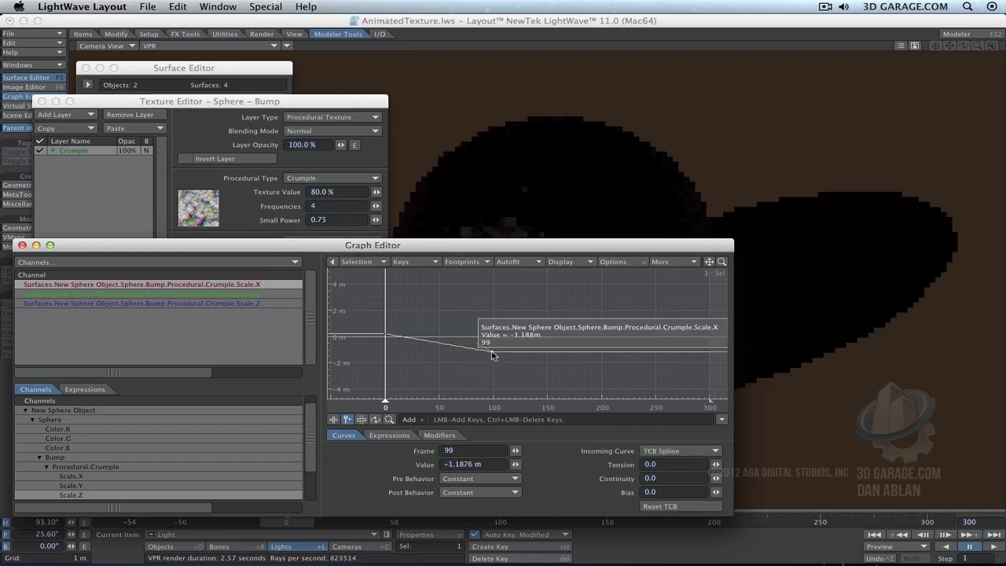
mouse_move(517, 467)
left_mouse_down()
mouse_move(558, 466)
mouse_move(516, 466)
left_mouse_up()
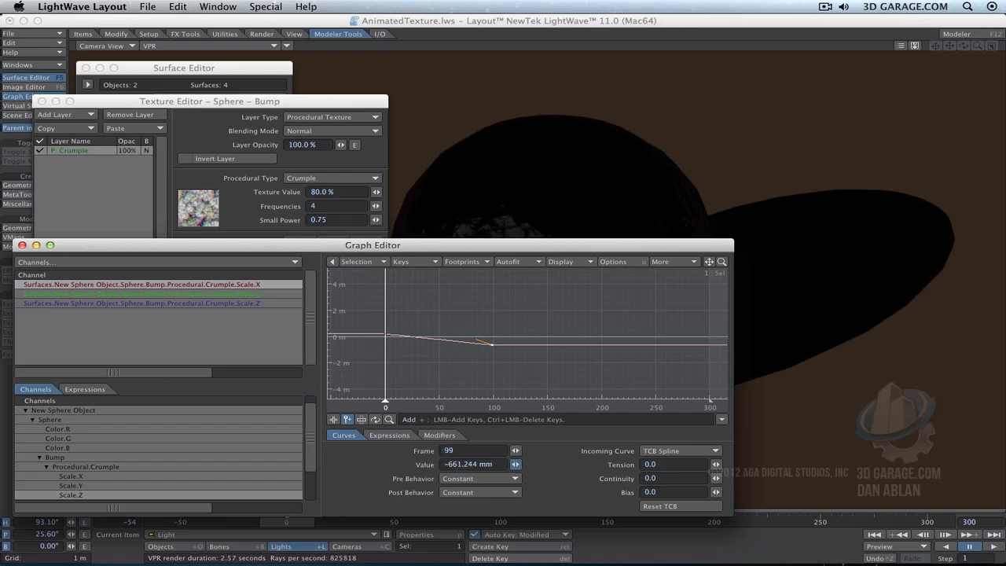
left_click_drag(515, 463, 528, 464)
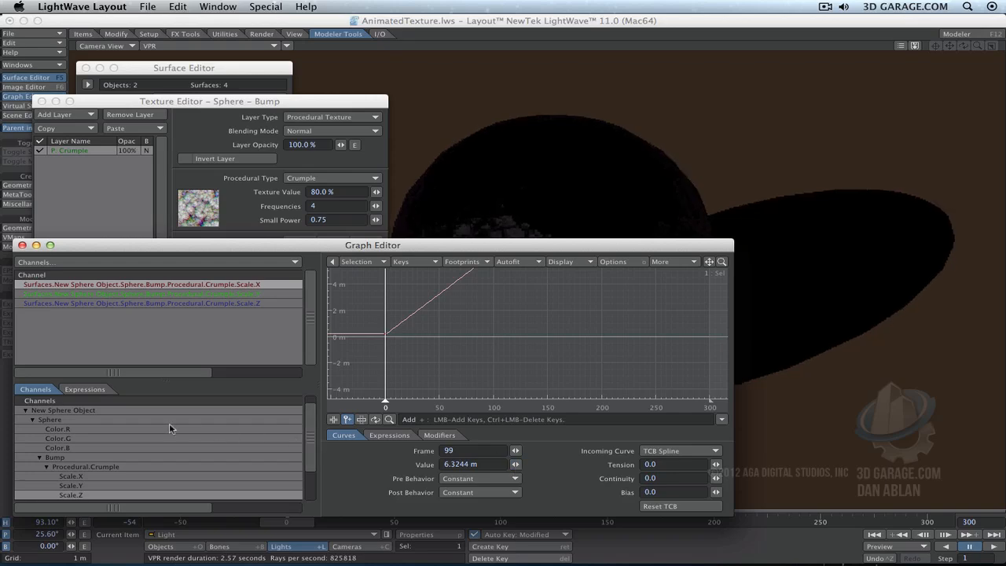
Step: Accept the bump texture and clear the Texture, Surface and Graph Editors away from most of the rendered sphere
key("Tab")
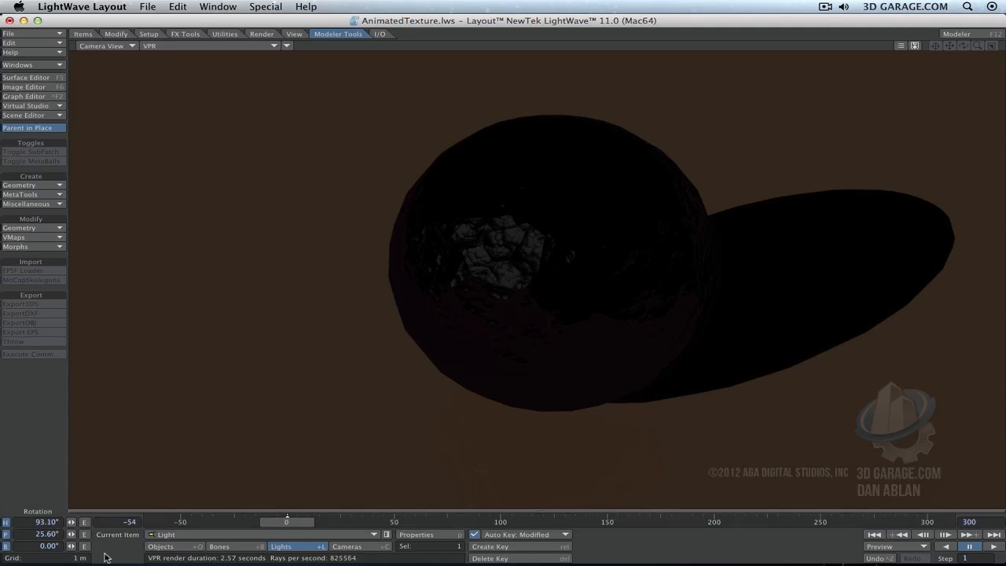
key("Tab")
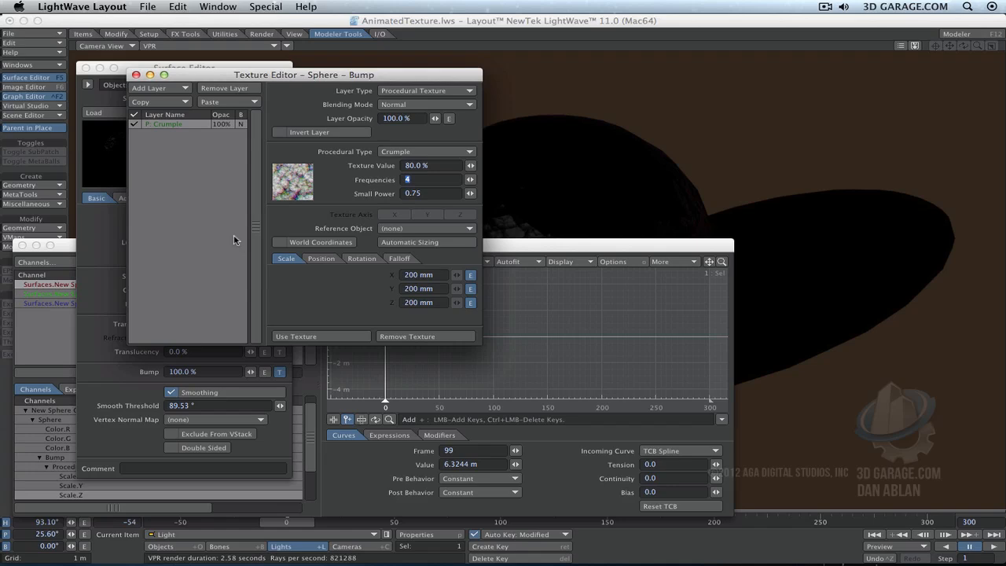
left_click(342, 337)
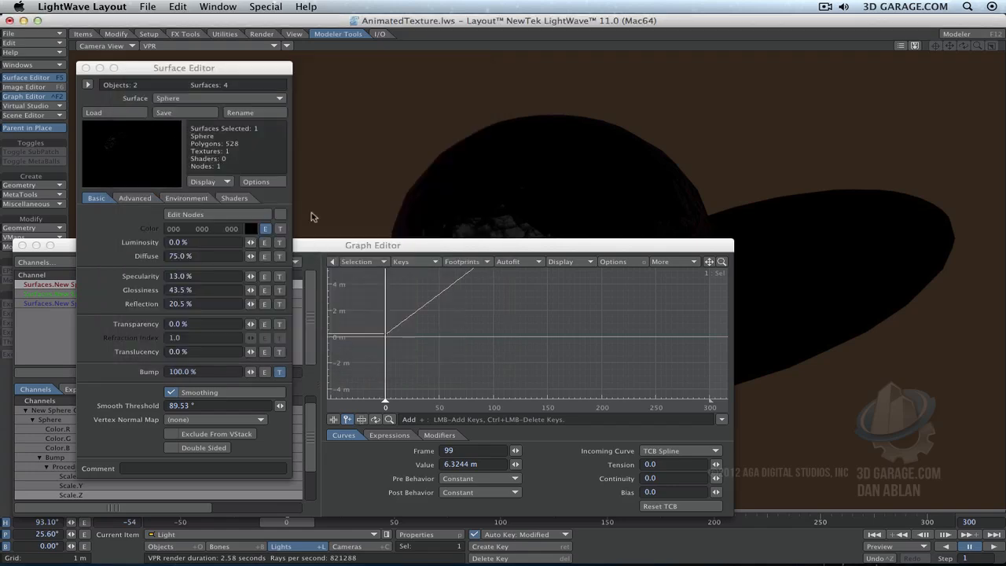
left_click(86, 68)
left_click_drag(289, 247, 0, 120)
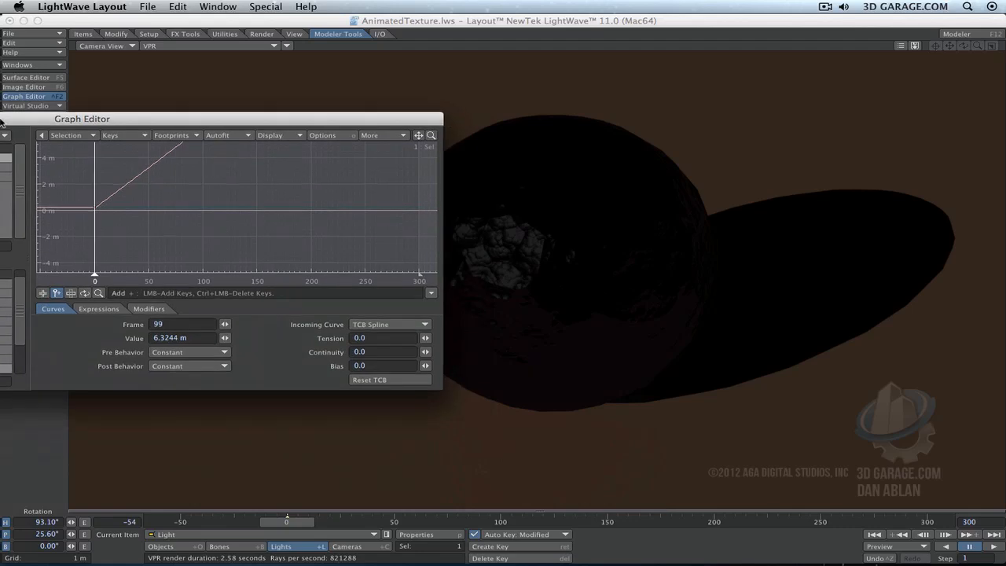
Step: Preview the animated bump at frame 164, and fit the Scale.X curve to the graph before closing the Graph Editor
left_click_drag(474, 521, 635, 521)
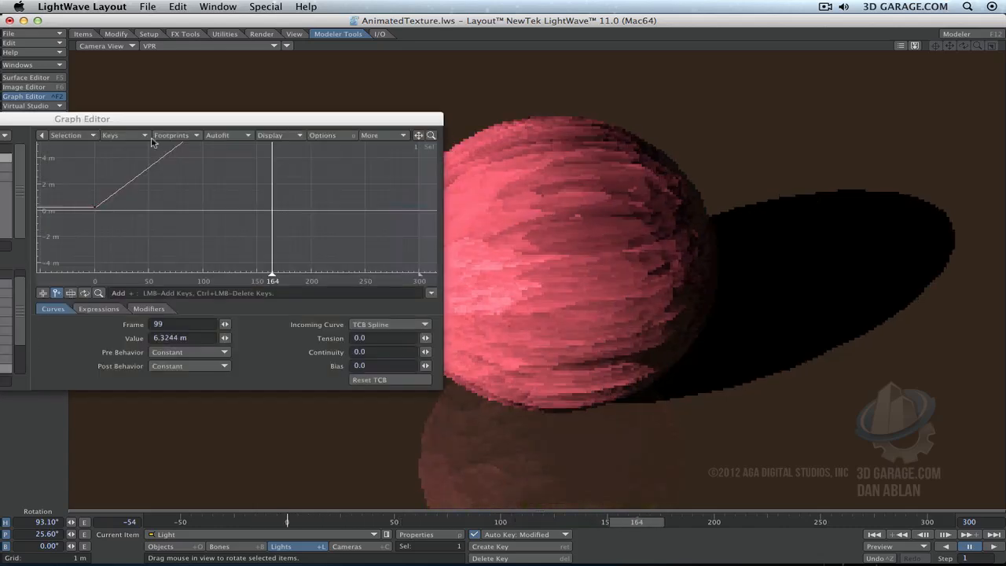
left_click_drag(197, 120, 386, 129)
key("a")
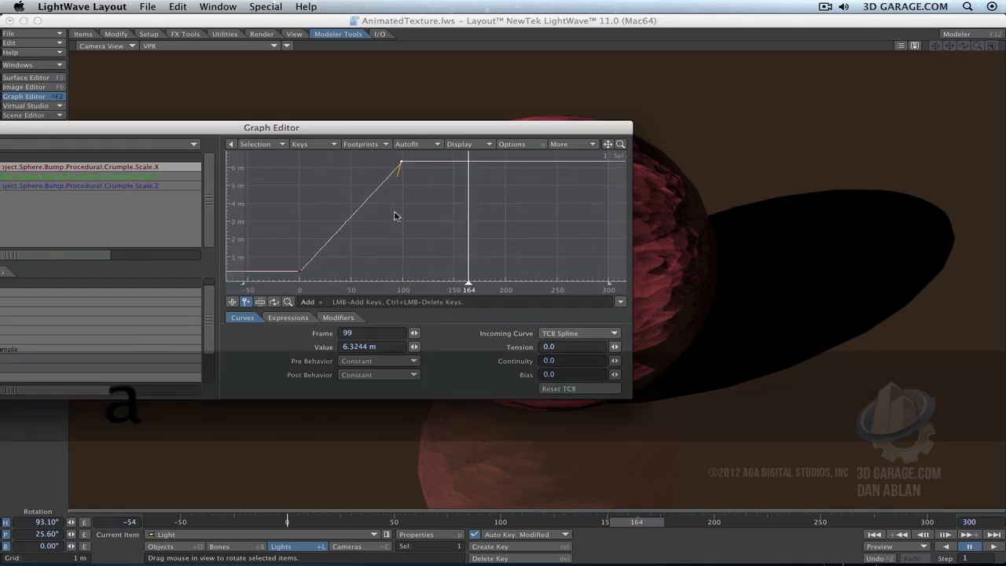
left_click_drag(282, 128, 399, 135)
left_click(39, 134)
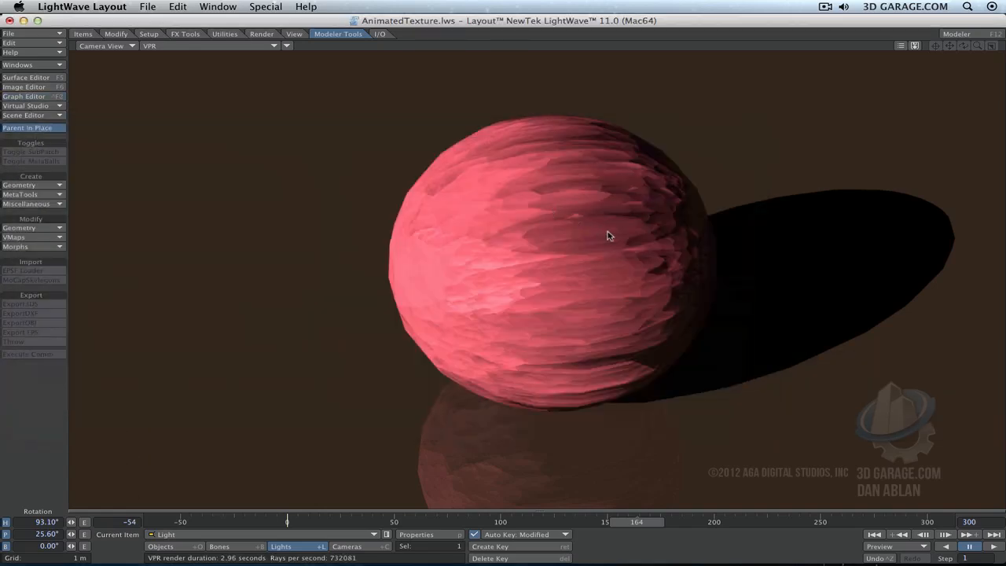
Step: Select the sphere object and switch the camera viewport from VPR to Textured Shaded Solid
key("shift+o")
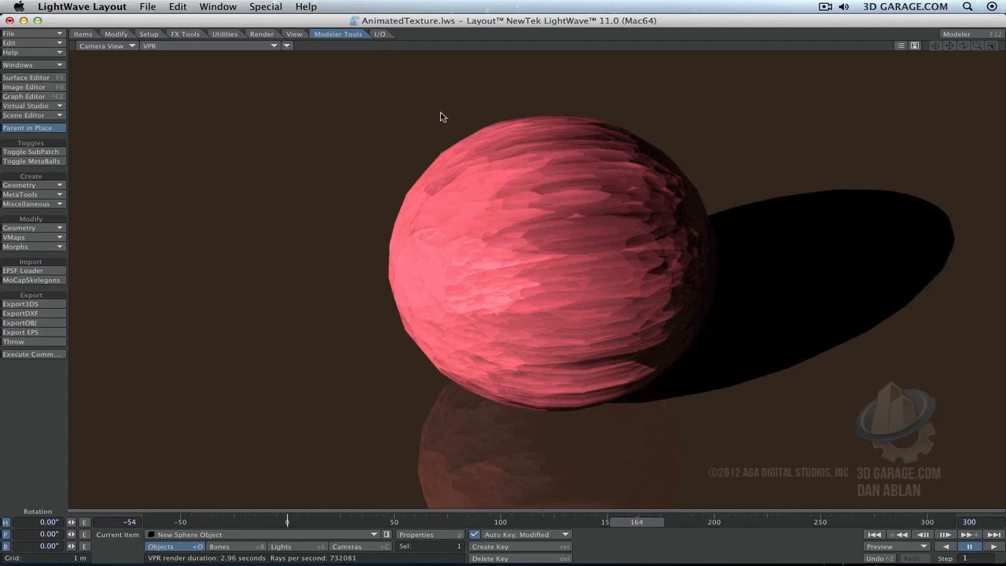
left_click(223, 45)
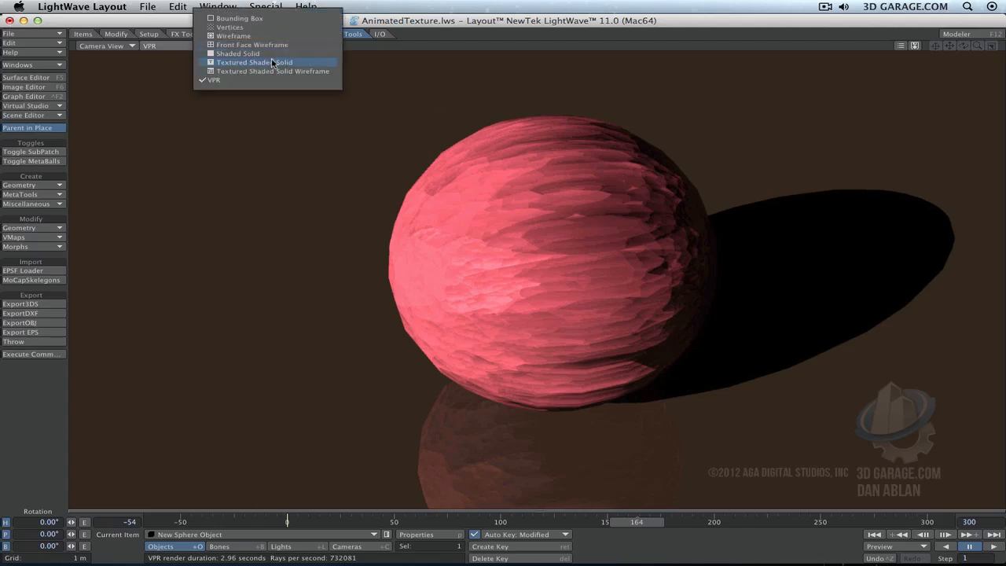
left_click(275, 63)
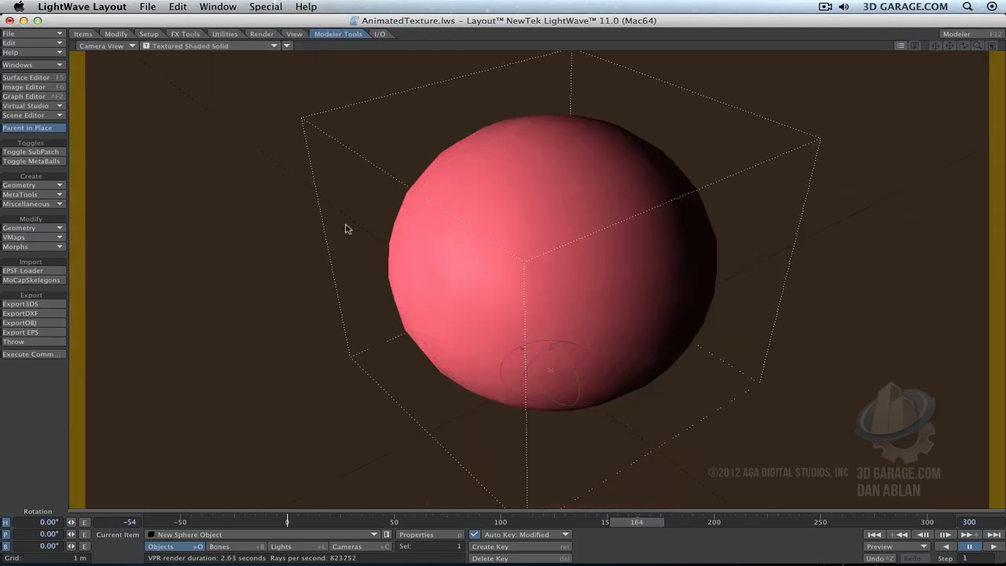
Step: Open the sphere's Motion Options and add the Gravity motion modifier
key("m")
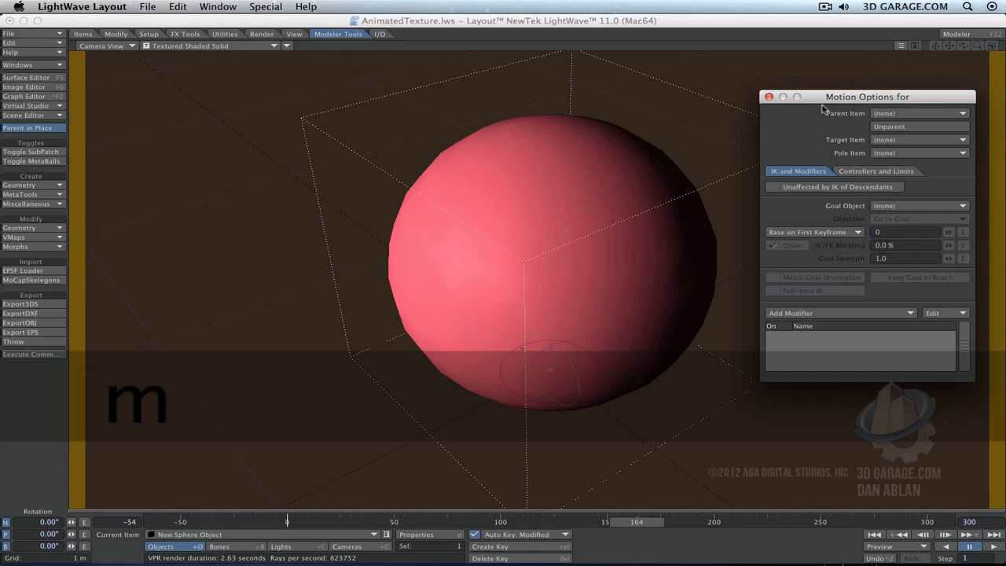
left_click_drag(828, 97, 138, 56)
left_click(138, 270)
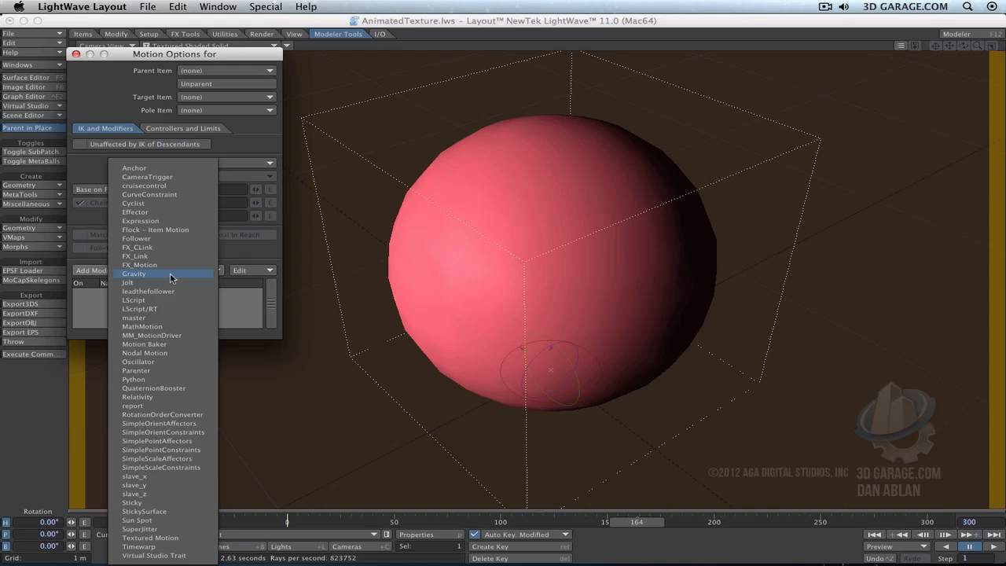
left_click(180, 274)
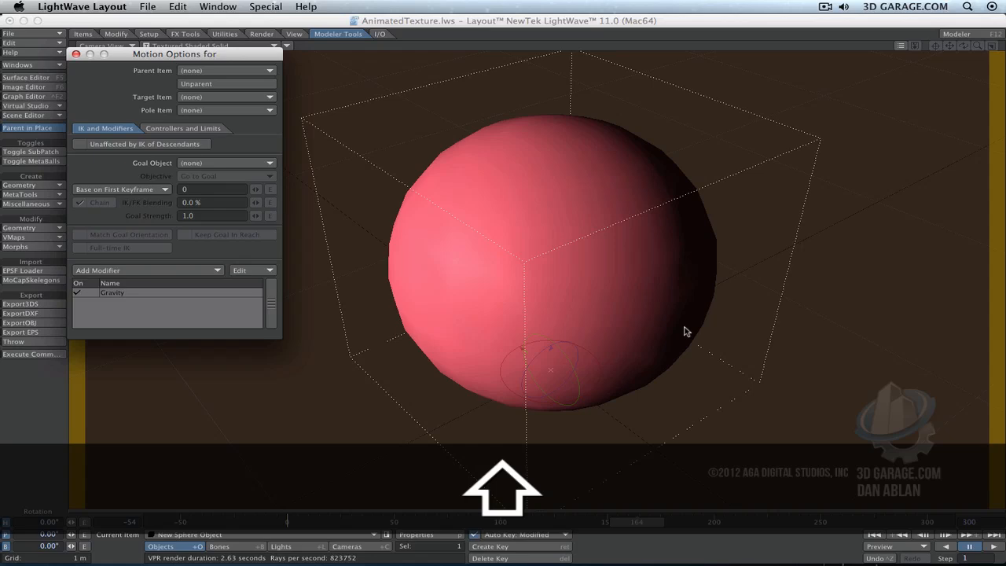
Step: Select the camera and pull it back and reframe it to show the whole sphere with the ground and horizon grid
key("shift+c")
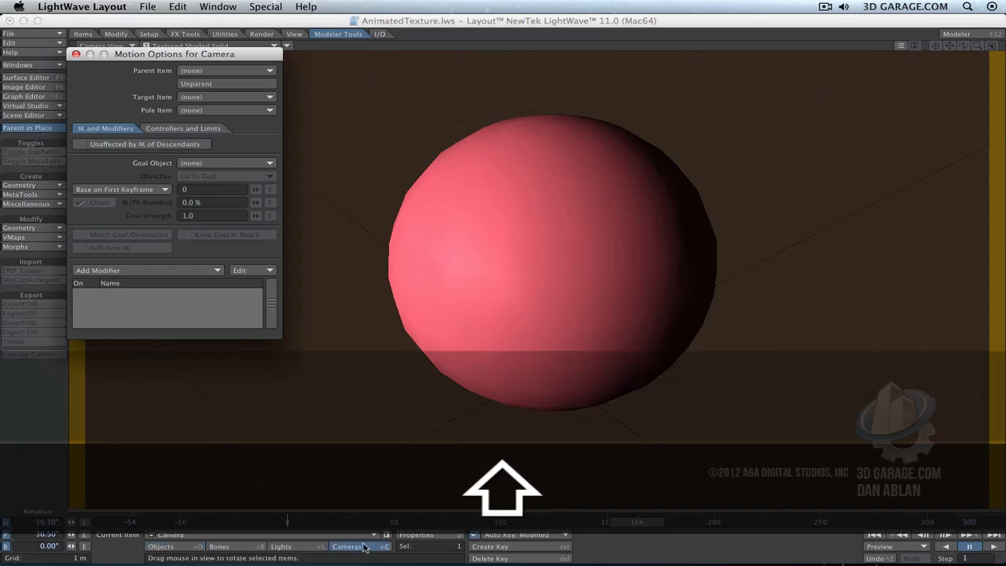
key("t")
left_click_drag(492, 334, 397, 522)
left_click_drag(479, 275, 478, 301, "super")
key("y")
Step: Select the light and move it along X to -7.6104 m at frame 164, out of the camera's view
key("shift+l")
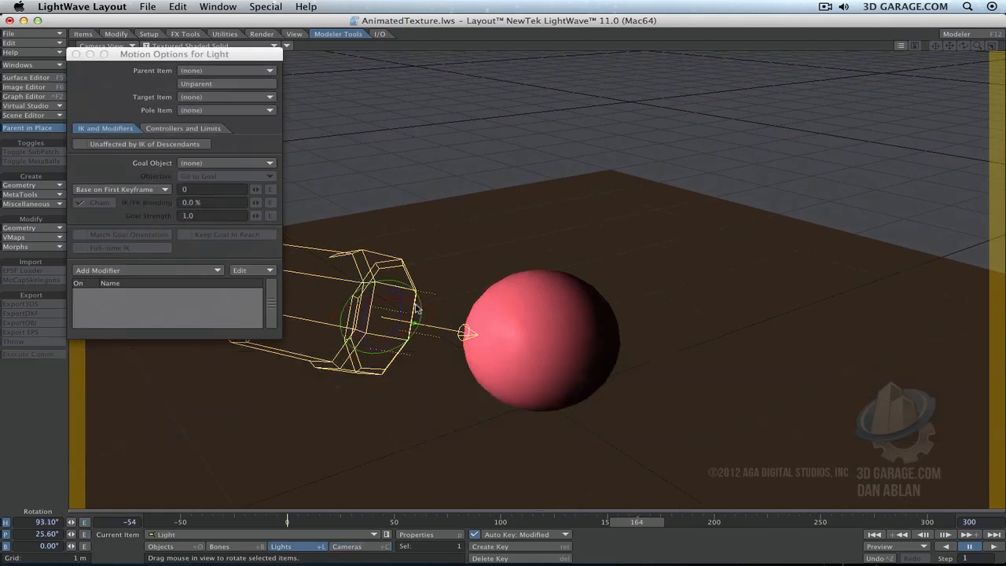
key("t")
left_click_drag(417, 304, 451, 297)
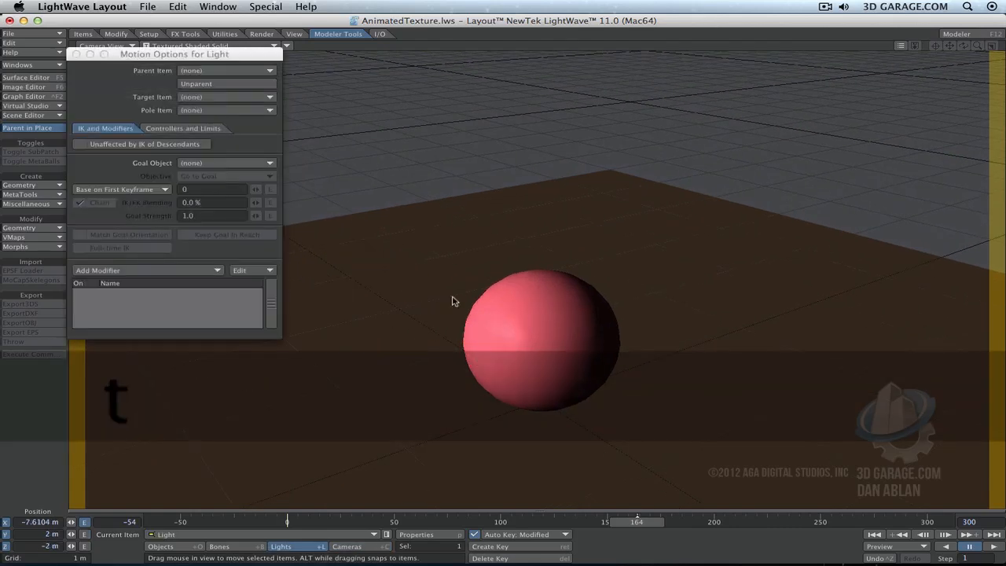
Step: Check the sphere's modifier list, reselect the light, go to frame -54 and switch the viewport to Perspective
left_click(571, 314)
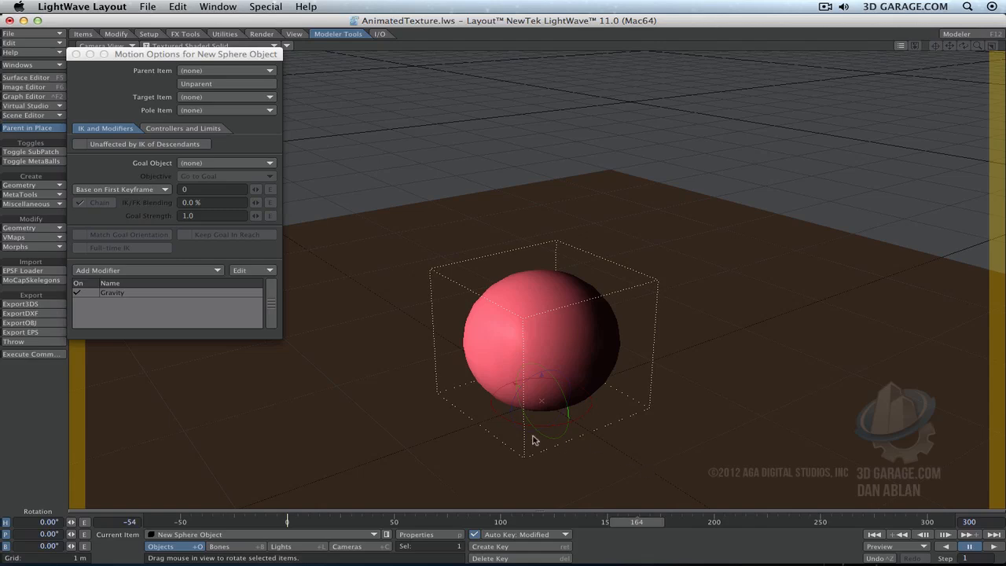
left_click(290, 546)
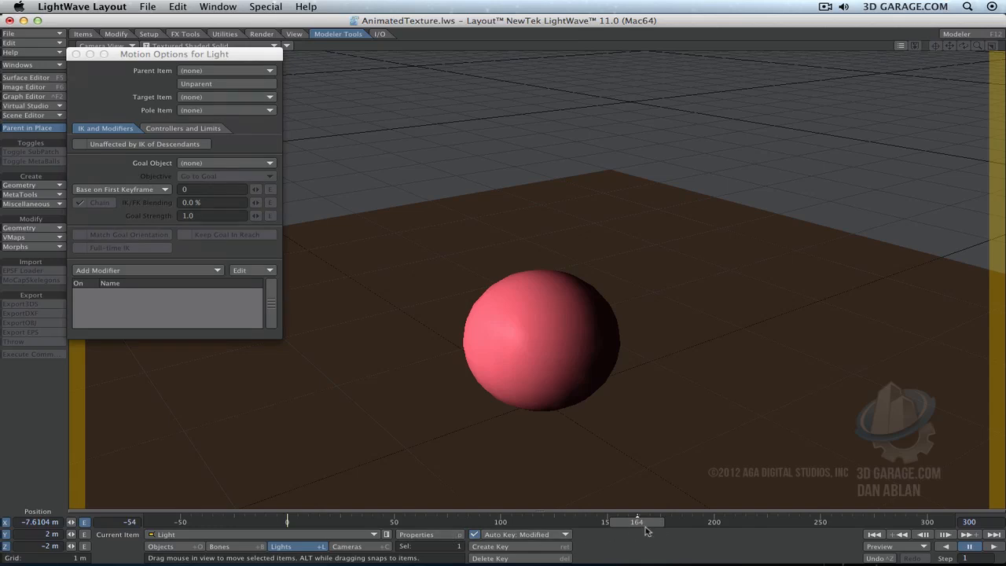
left_click_drag(650, 526, 172, 524)
key("4")
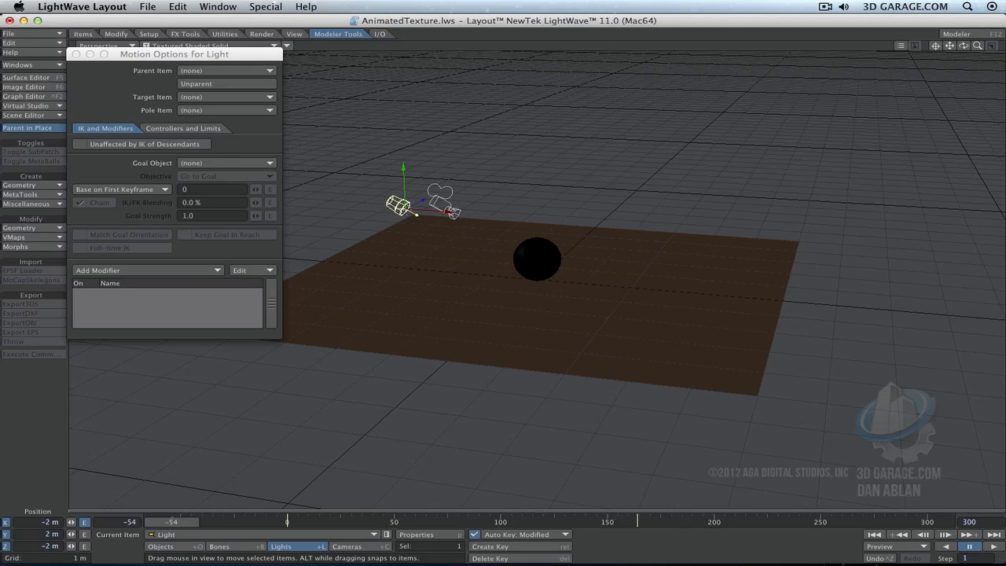
Step: Delete the light's keyframe at frame 164 and set the timeline's first frame to 0
left_click(634, 510)
left_click(642, 507)
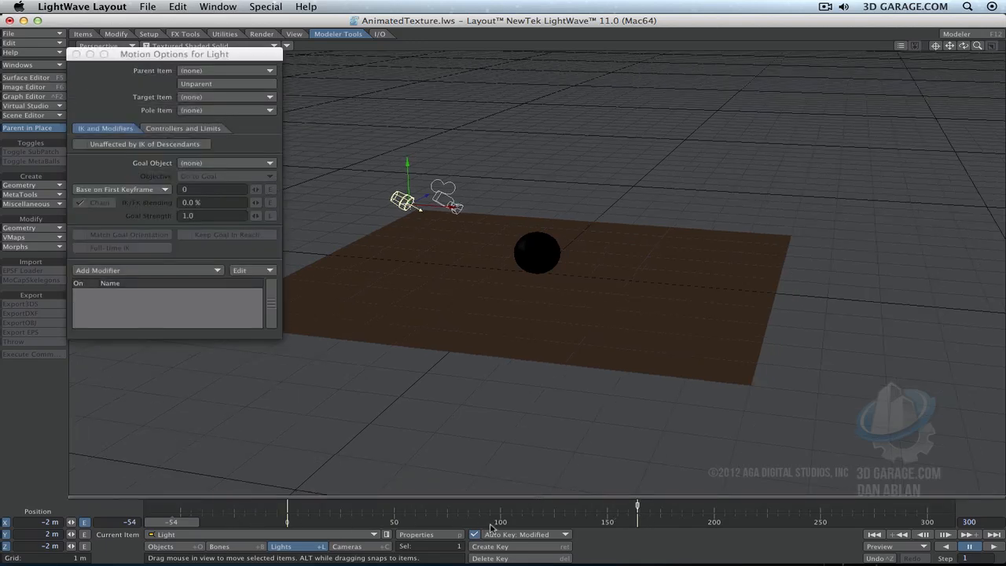
key("ctrl")
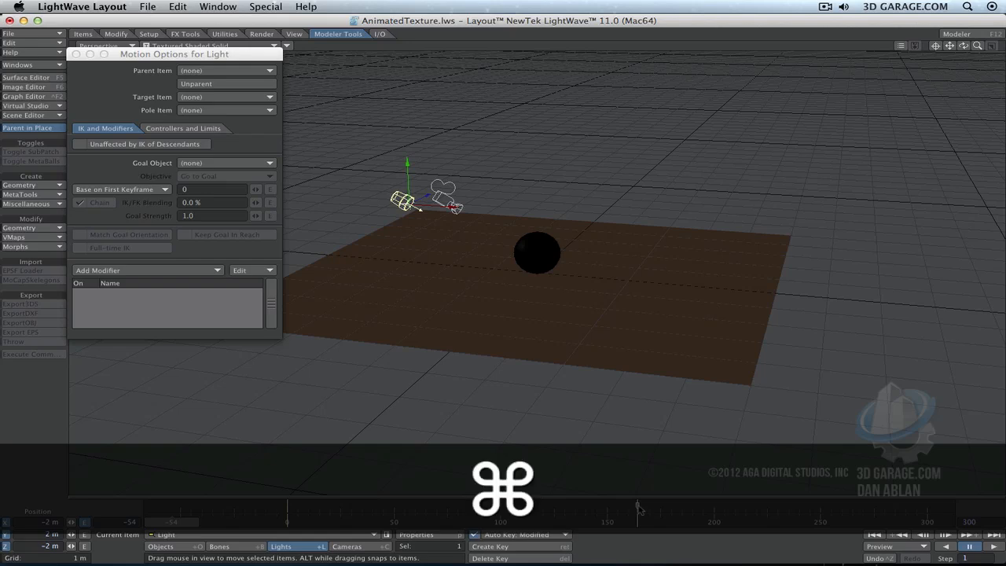
left_click(638, 508, "super")
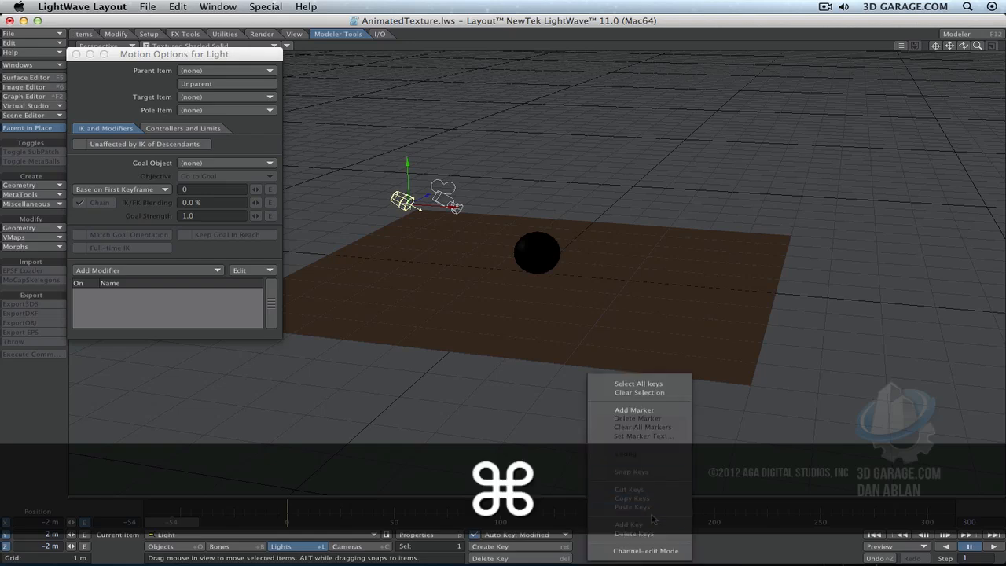
left_click(648, 492)
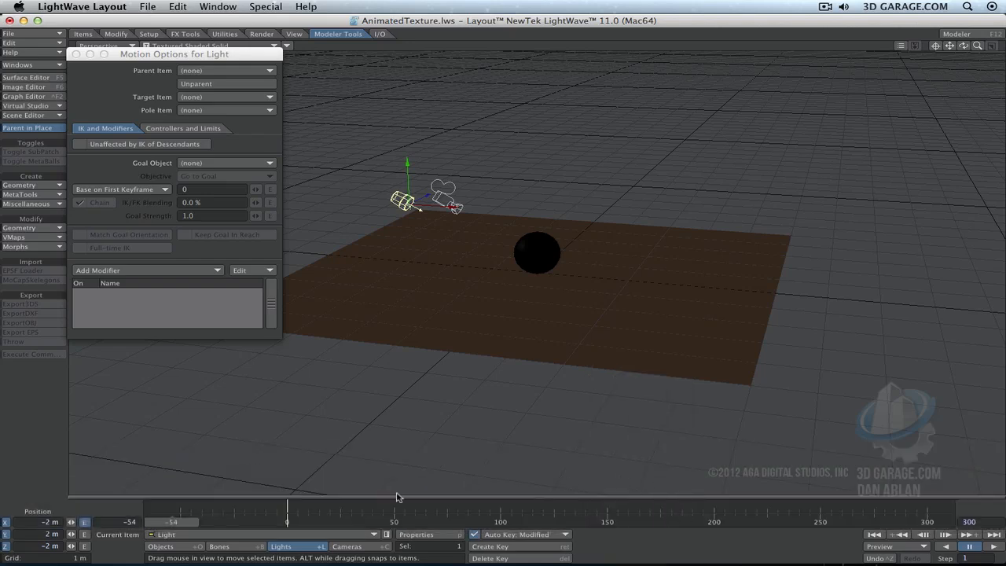
type("0")
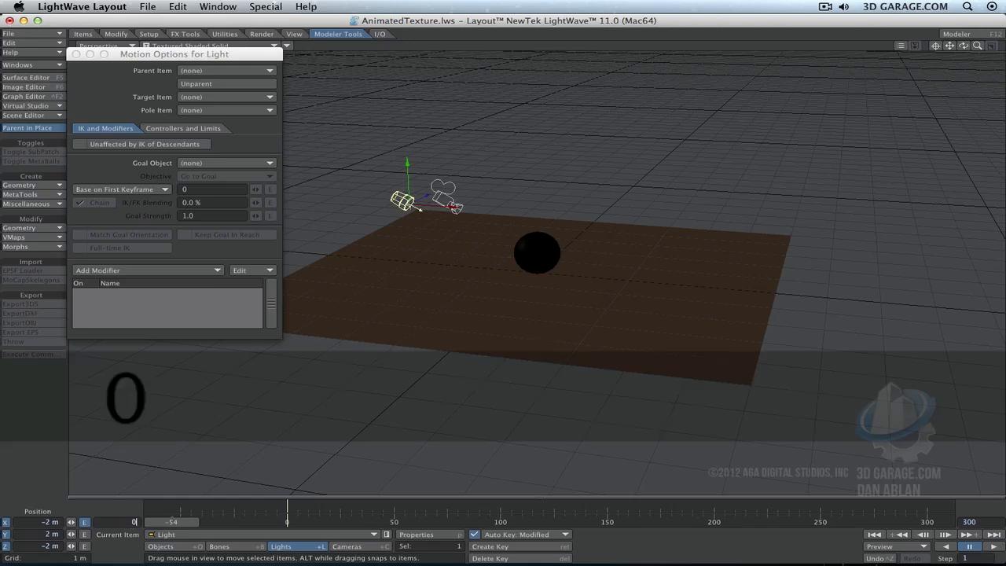
key("Tab")
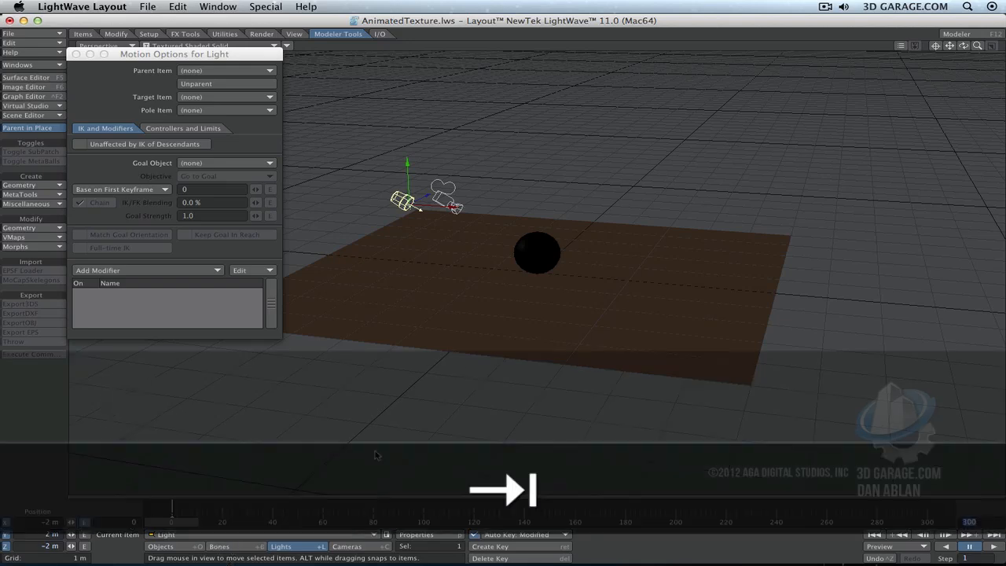
Step: Move the light to X -5.7572 m, Z -2.4931 m at frame 0 and scrub the animation through the camera view
left_click_drag(472, 288, 465, 261)
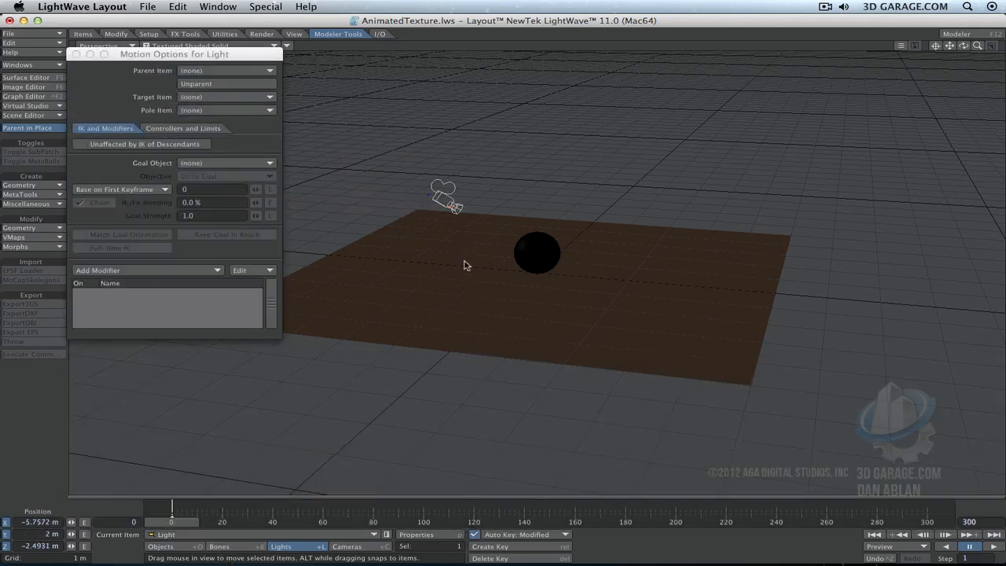
key("6")
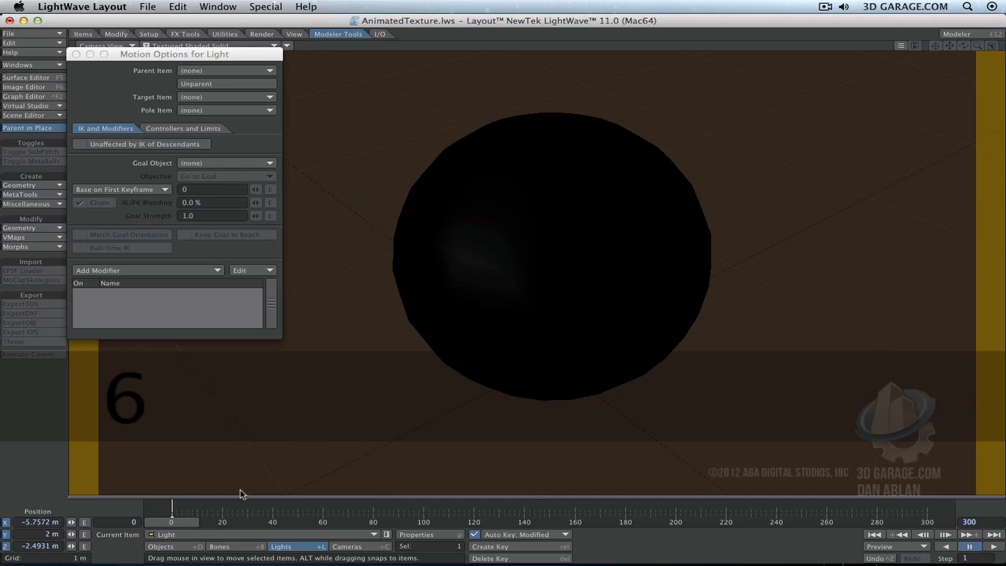
left_click_drag(185, 523, 659, 524)
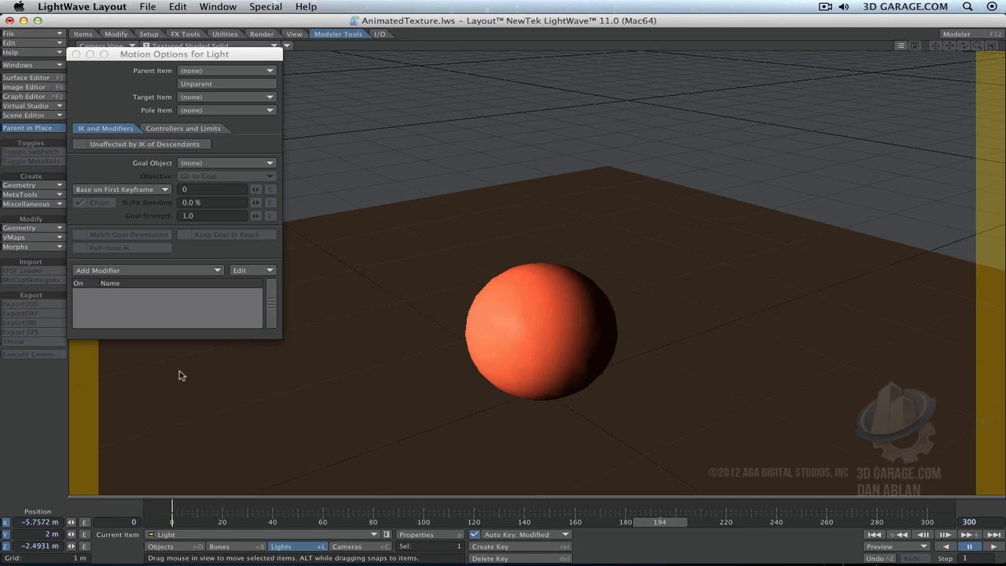
left_click_drag(184, 528, 175, 525)
Step: In the Perspective view, select the sphere and raise it above the ground to Y 1.5469 m at frame 0
key("4")
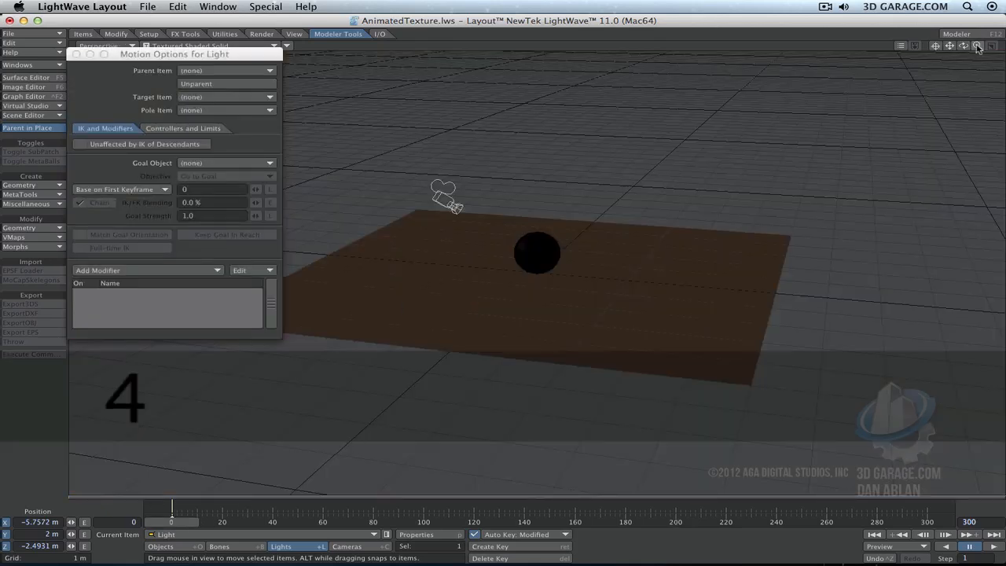
left_click_drag(976, 46, 996, 49)
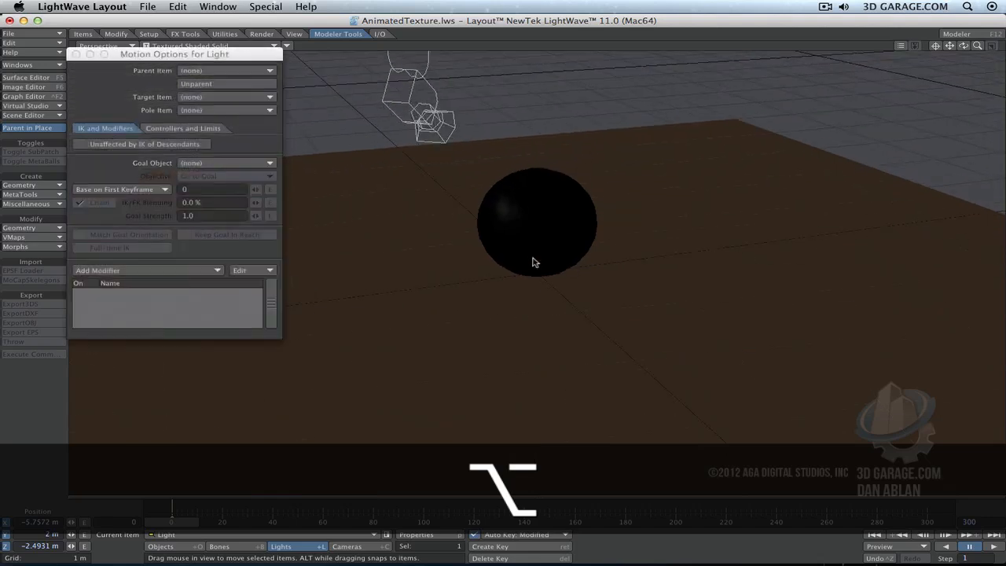
left_click_drag(535, 260, 435, 246, "alt")
left_click(555, 206)
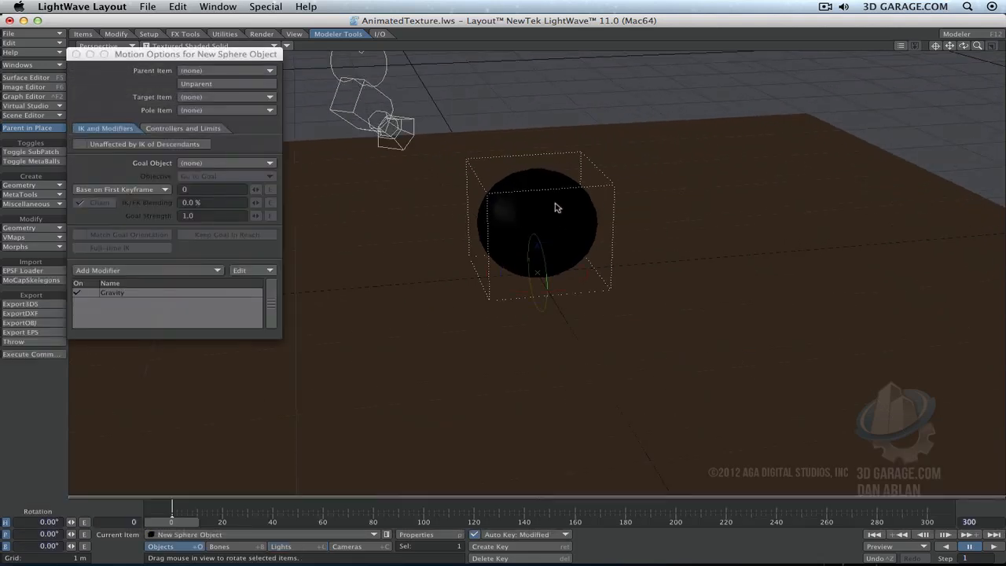
key("t")
left_click_drag(539, 242, 537, 99)
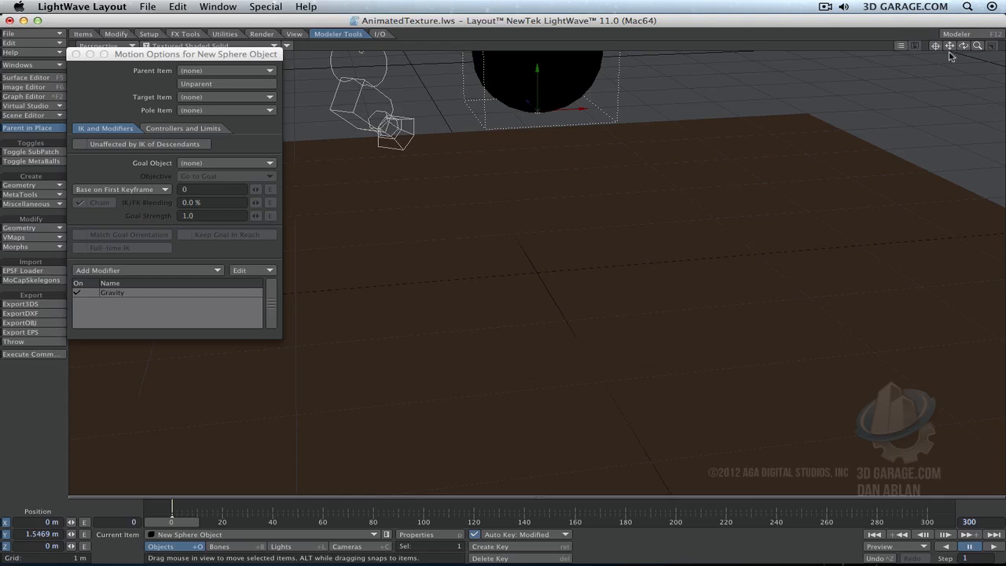
left_click_drag(977, 47, 905, 52)
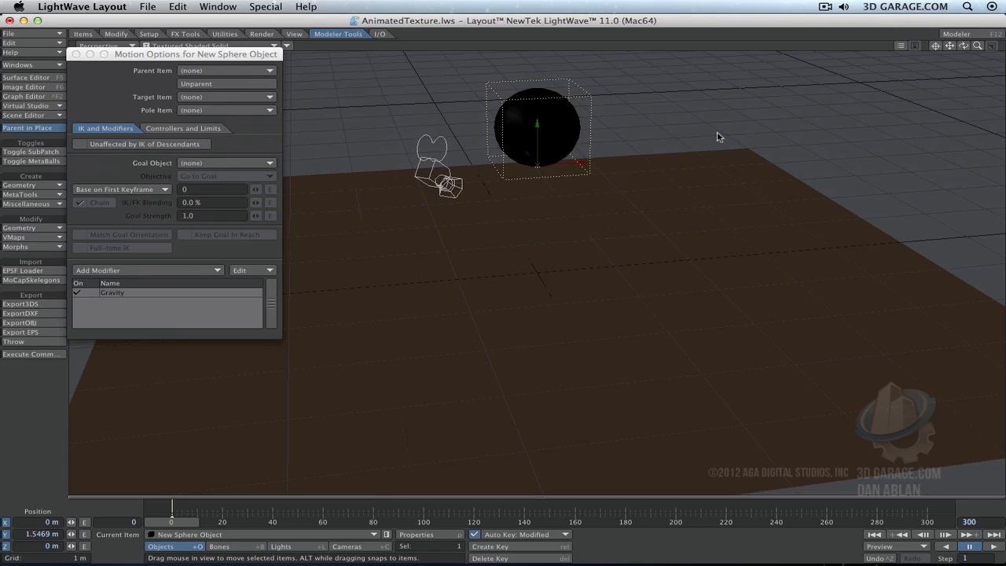
Step: Open the sphere's Gravity modifier settings, play the bounce with the default values, and return to frame 0
left_click_drag(168, 59, 176, 68)
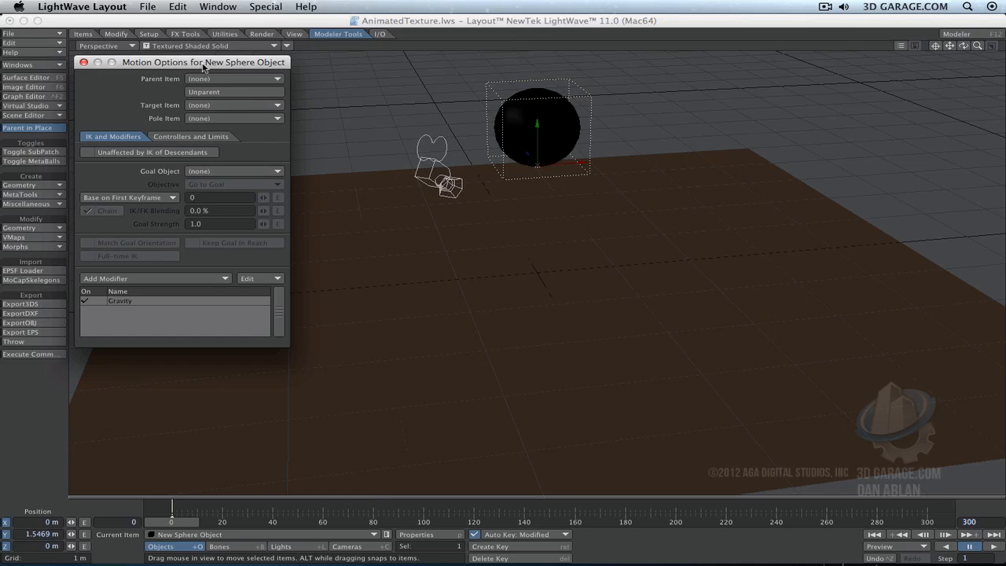
left_click(162, 301)
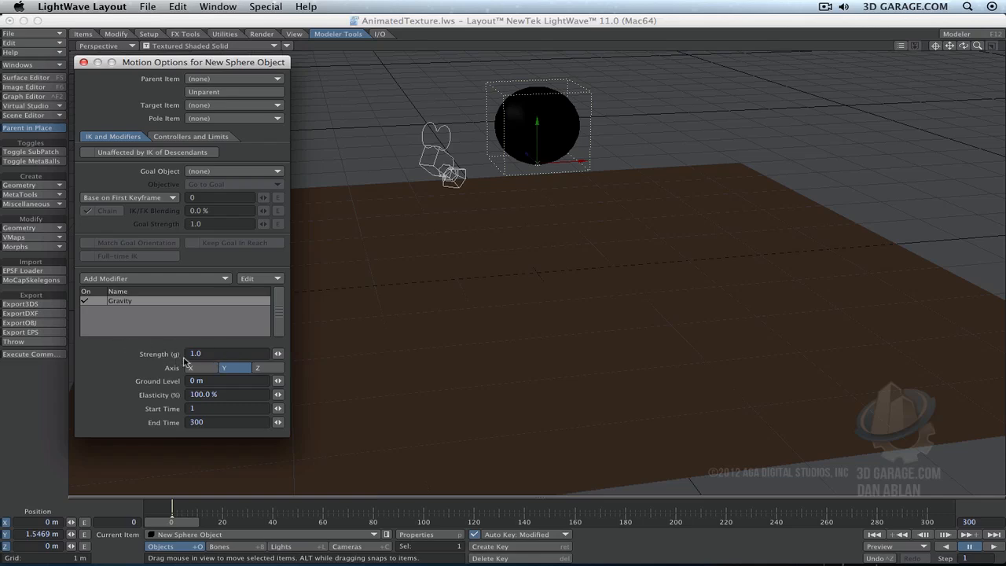
double_click(195, 354)
left_click(992, 549)
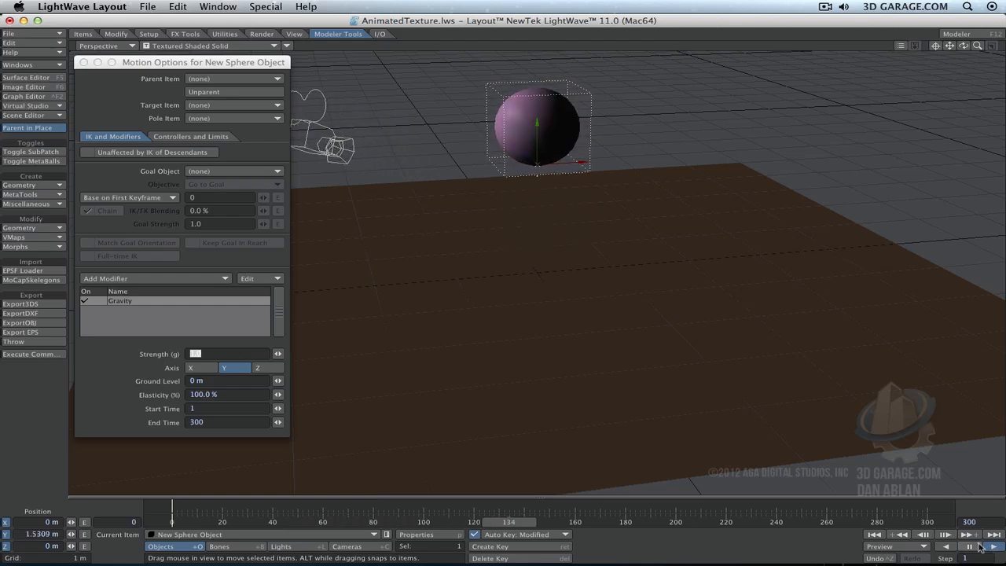
left_click(969, 548)
left_click(874, 534)
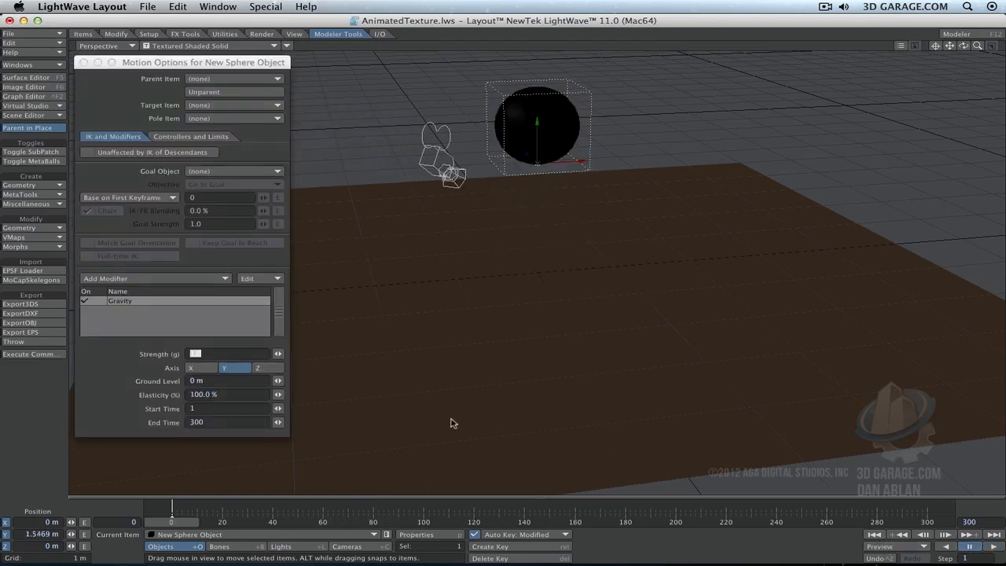
Step: Set the Gravity modifier's elasticity to 40%, play the bounce, and return to frame 0
left_click(241, 401)
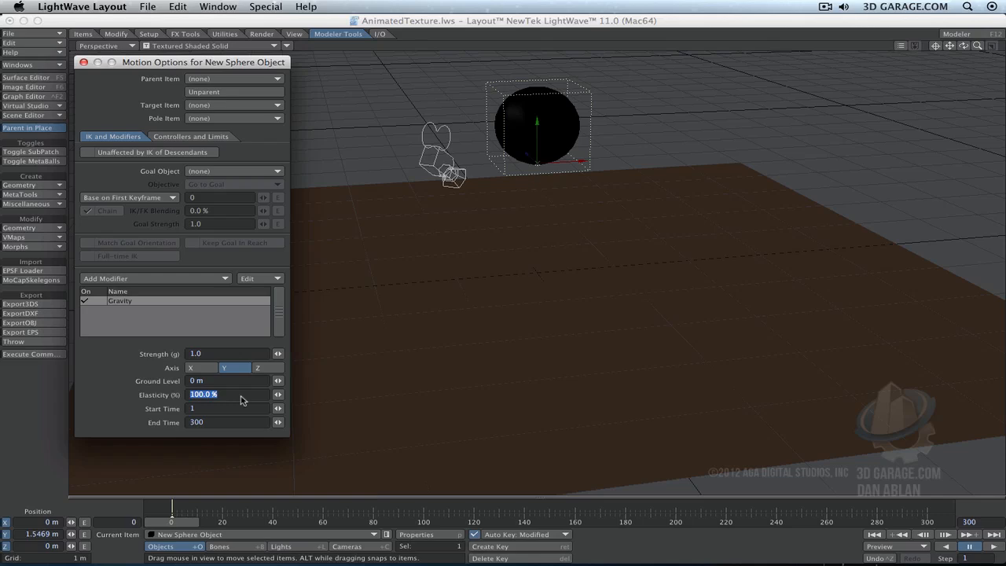
type("40")
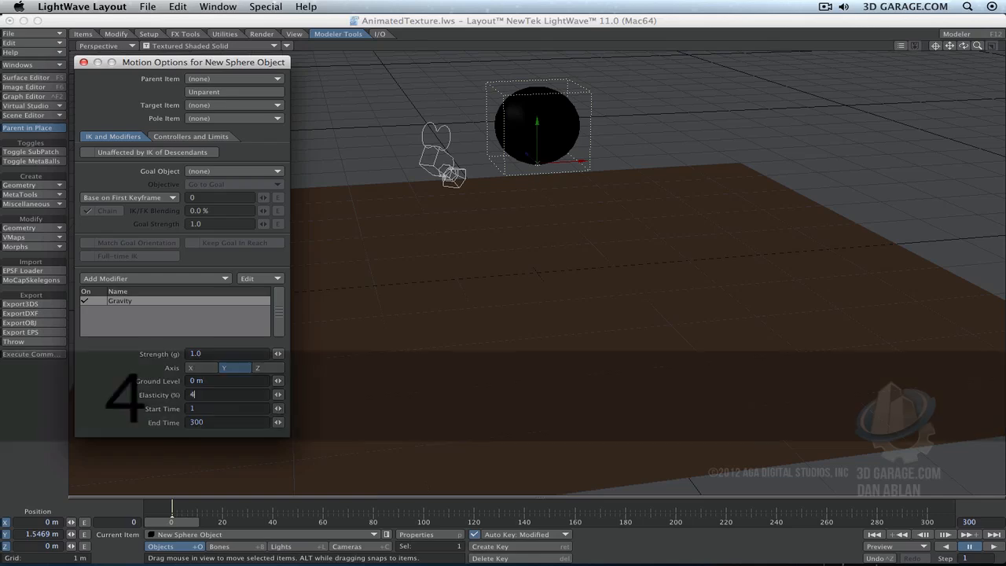
key("Return")
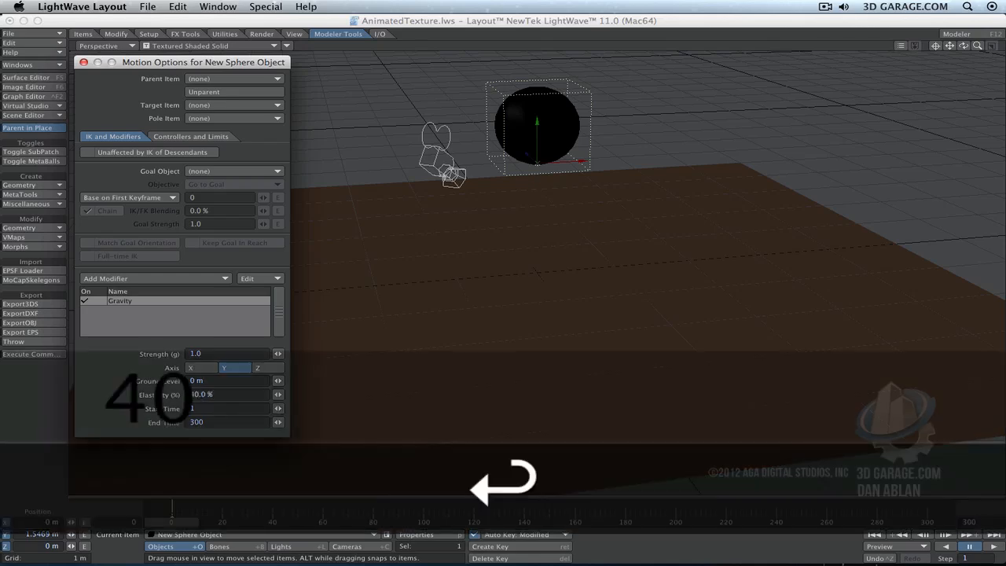
left_click(993, 548)
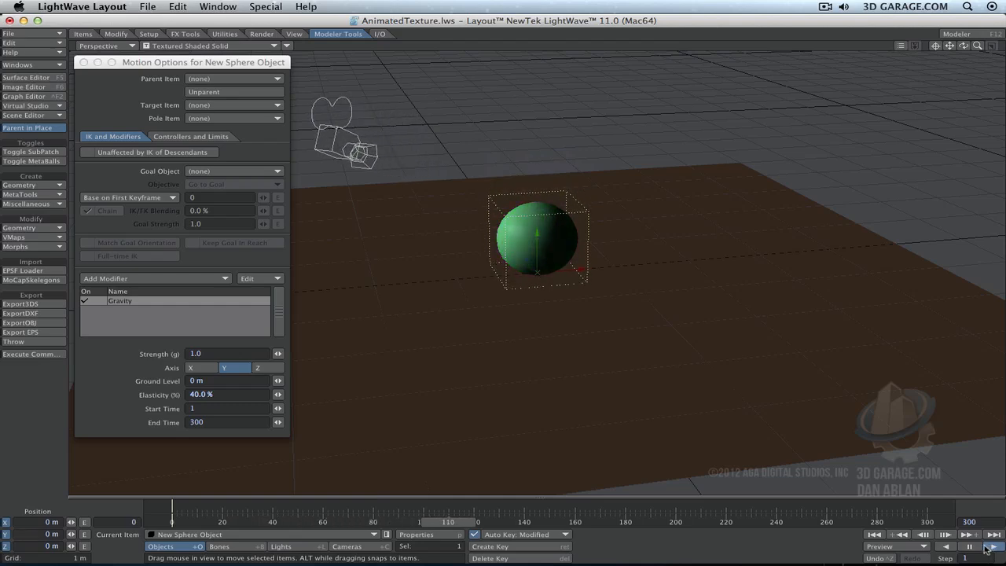
left_click(971, 548)
left_click(875, 535)
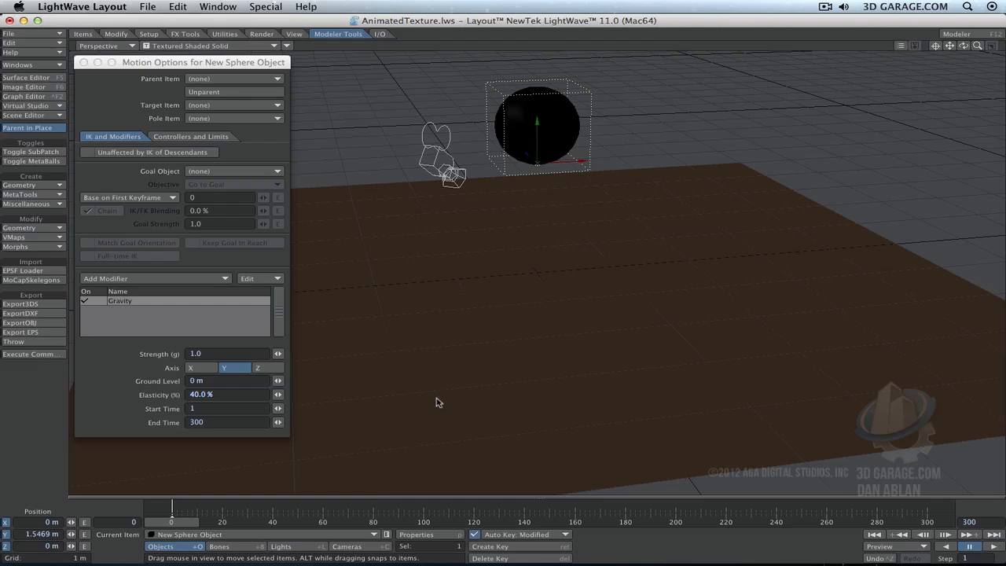
Step: Set the Gravity strength to 2.0 g and play the animation briefly to check the sphere's fall
left_click(217, 353)
type("2")
key("Tab")
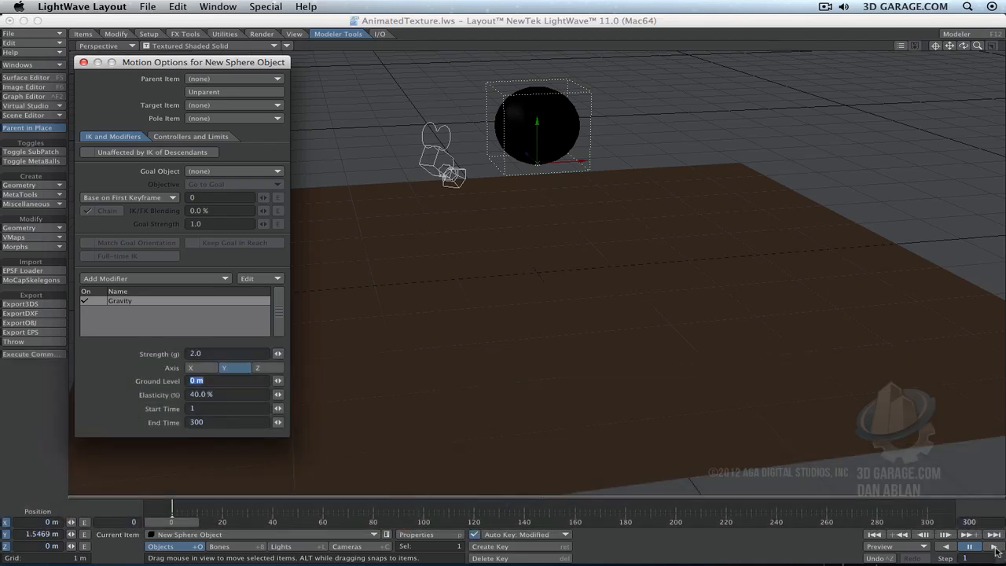
left_click(992, 547)
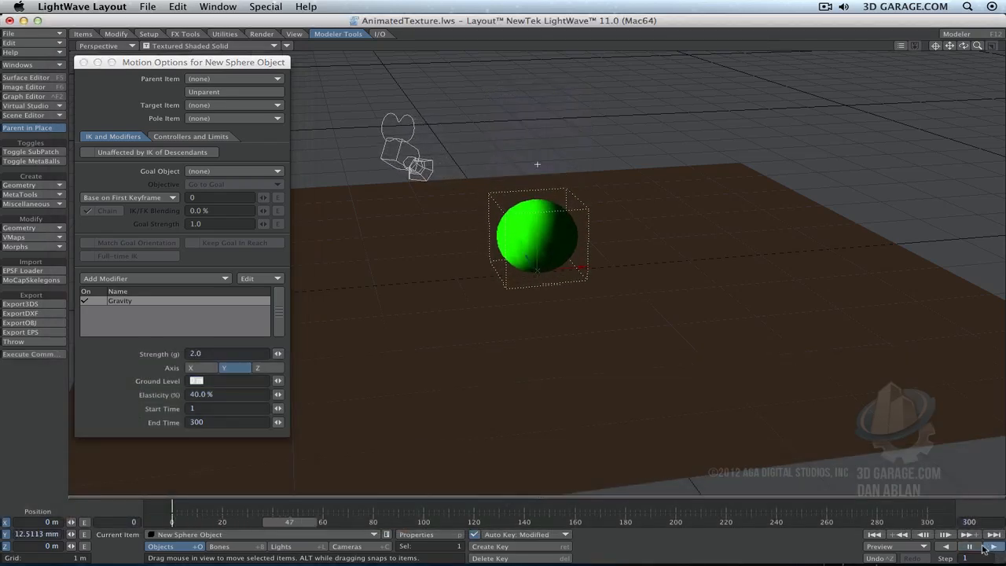
left_click(971, 547)
Step: Set the Gravity modifier's elasticity to 15% and its start time to 10
left_click(234, 398)
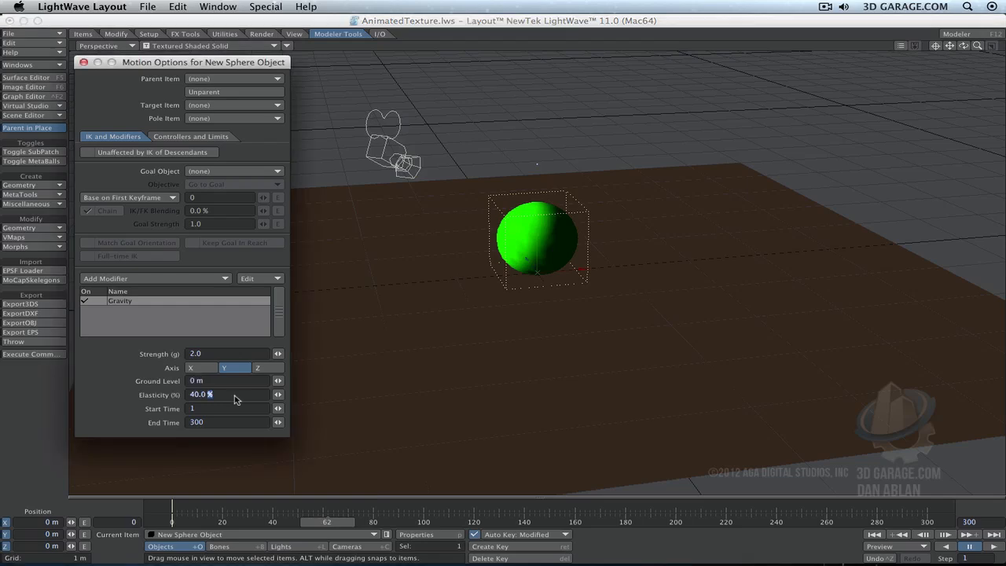
key("BackSpace")
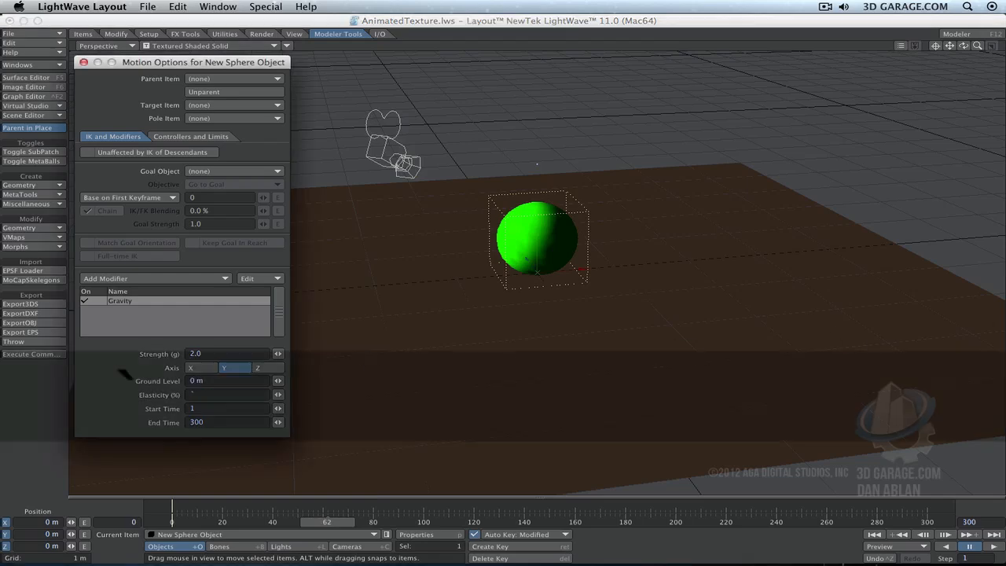
type("15")
key("Tab")
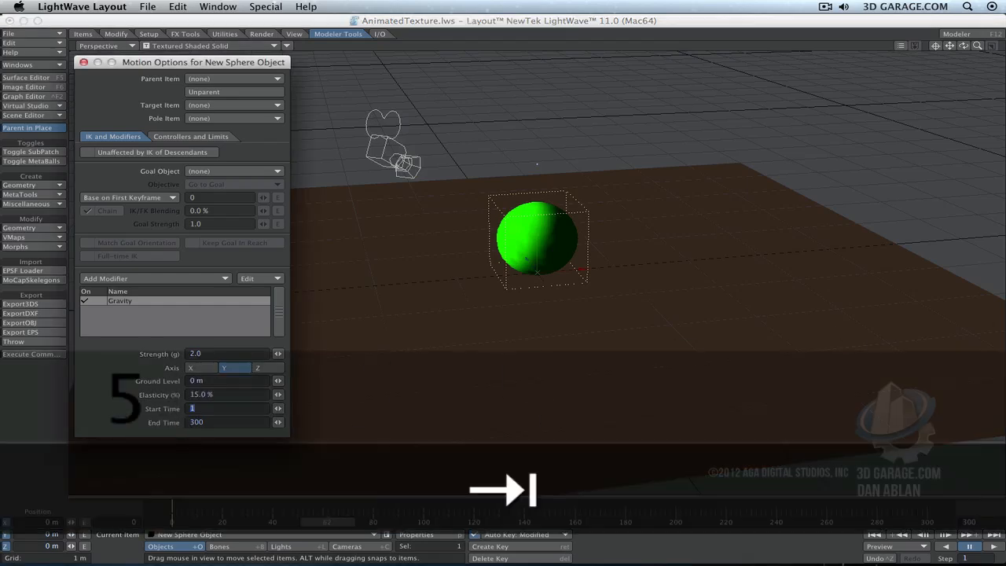
type("10")
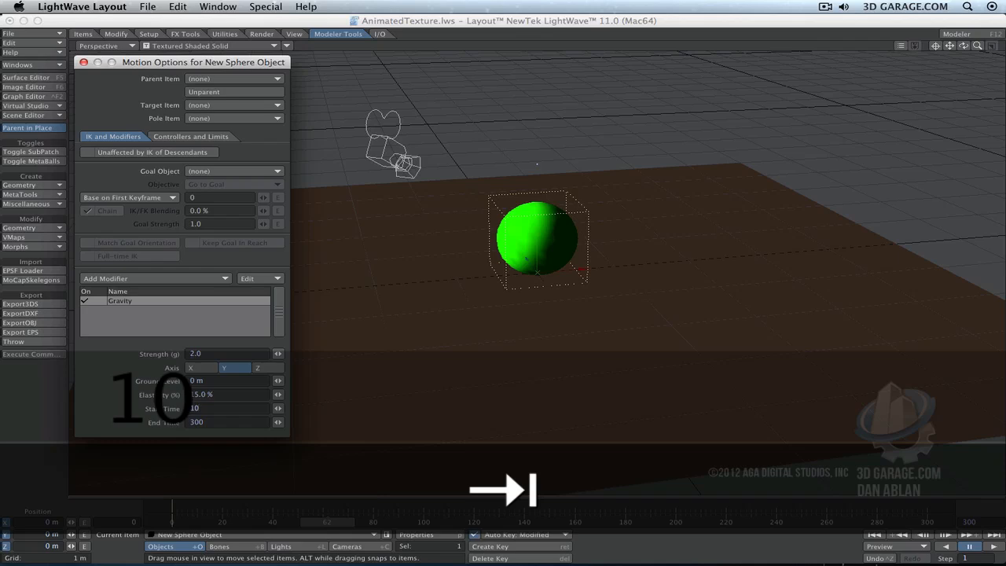
key("Tab")
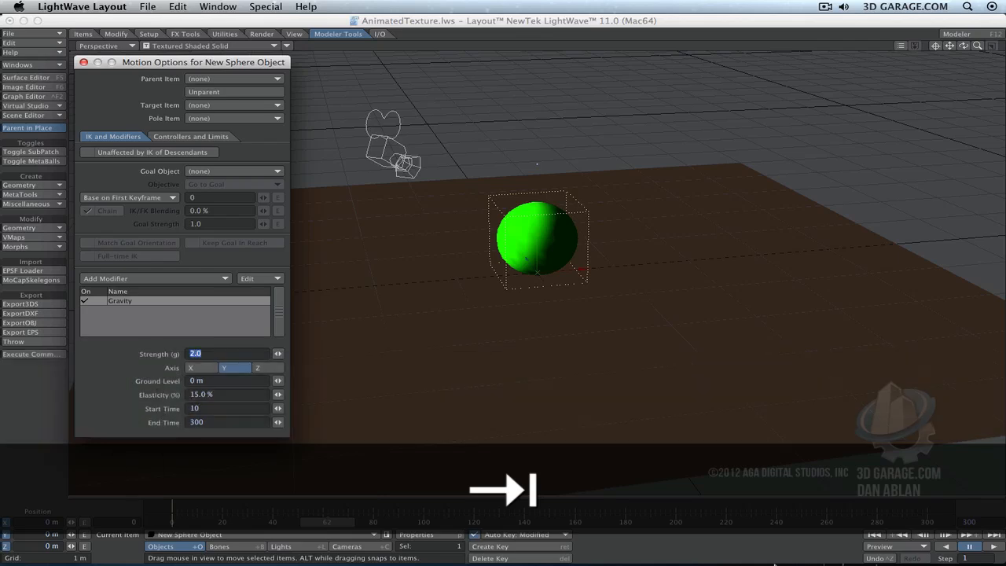
key("Escape")
Step: Replay the animation from frame 0 several times to examine the sphere's drop with the updated gravity settings
left_click(991, 547)
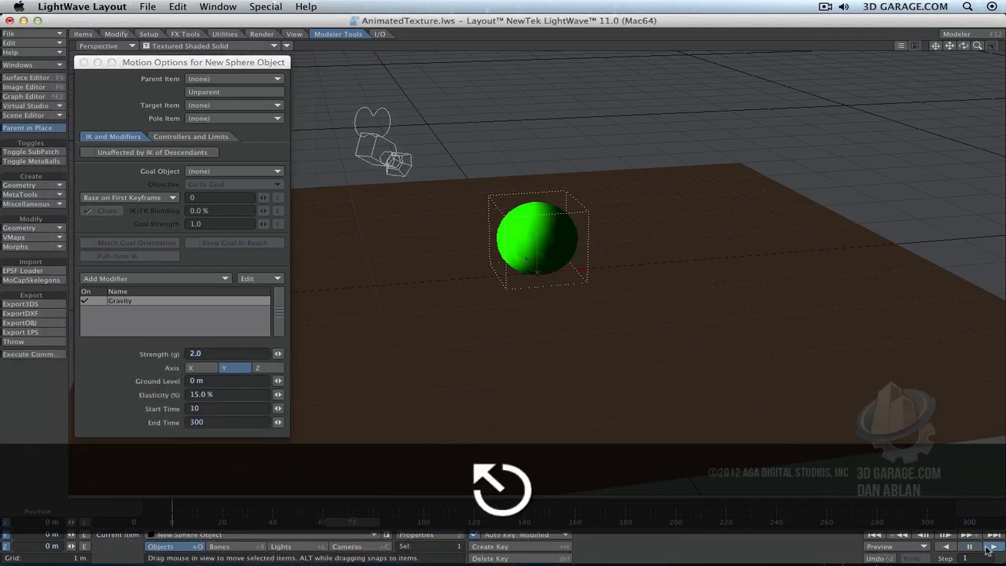
left_click(874, 535)
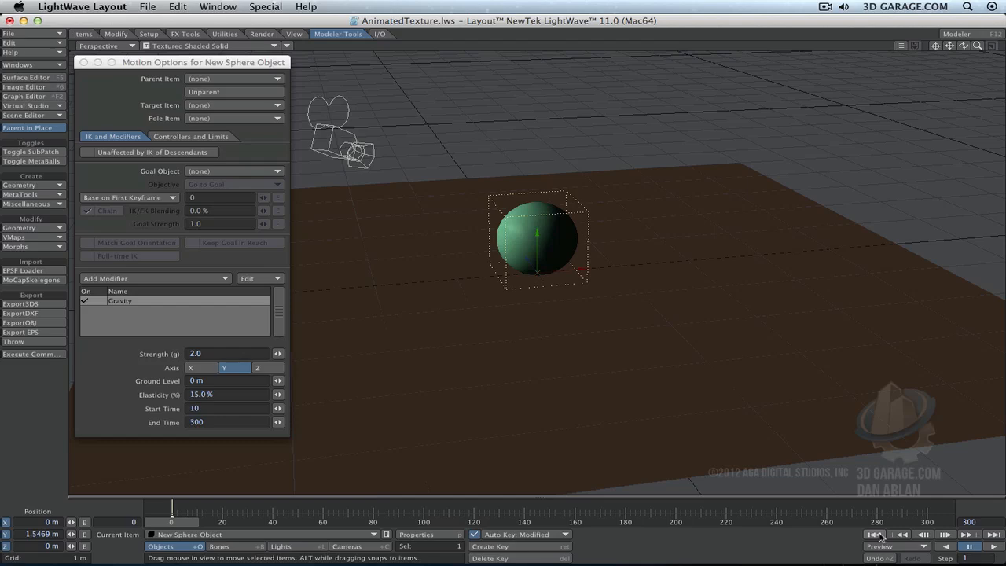
left_click(991, 546)
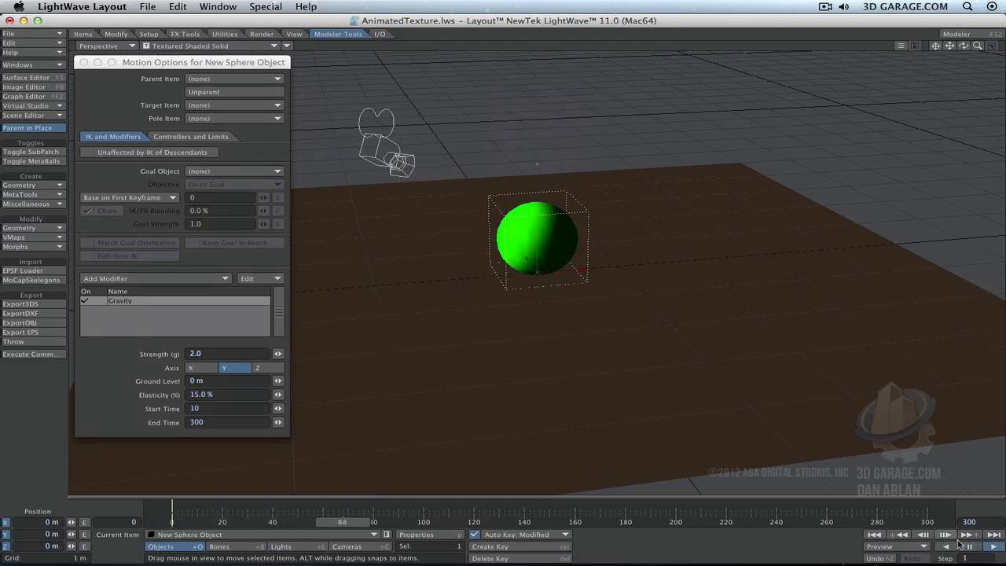
left_click(874, 534)
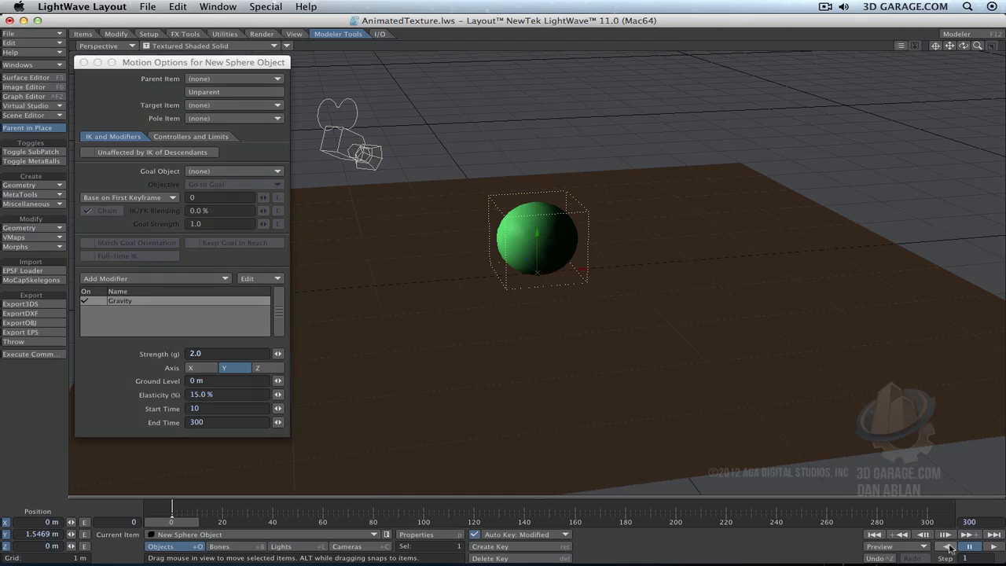
left_click(993, 546)
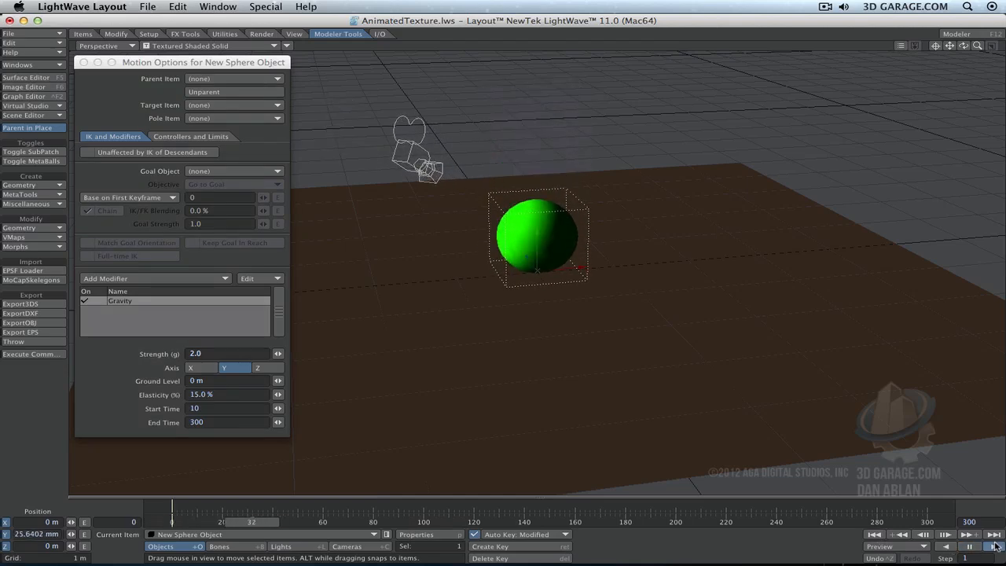
Step: Stop the playback and review the Sphere surface's channels in the Surface Editor
left_click(970, 547)
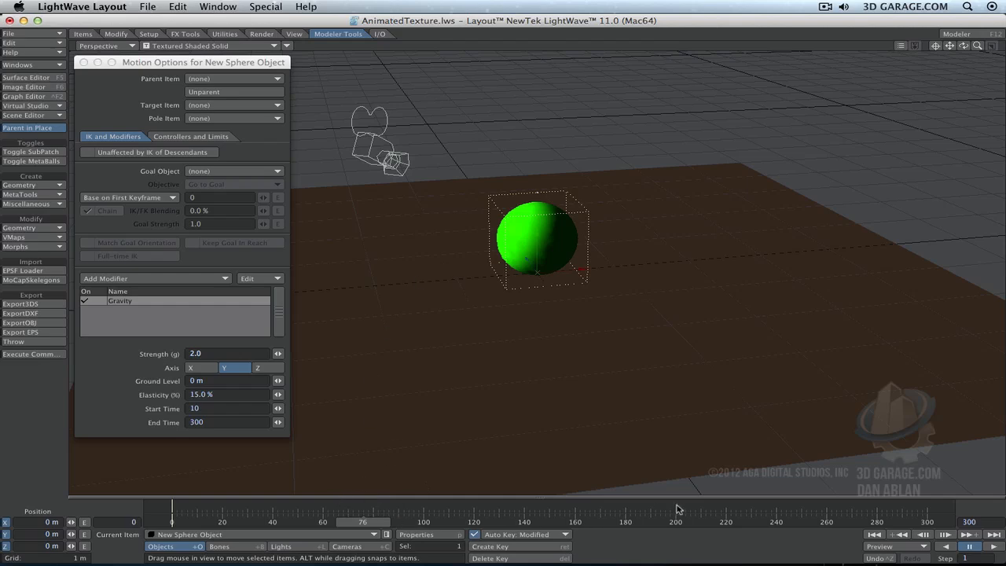
left_click(26, 77)
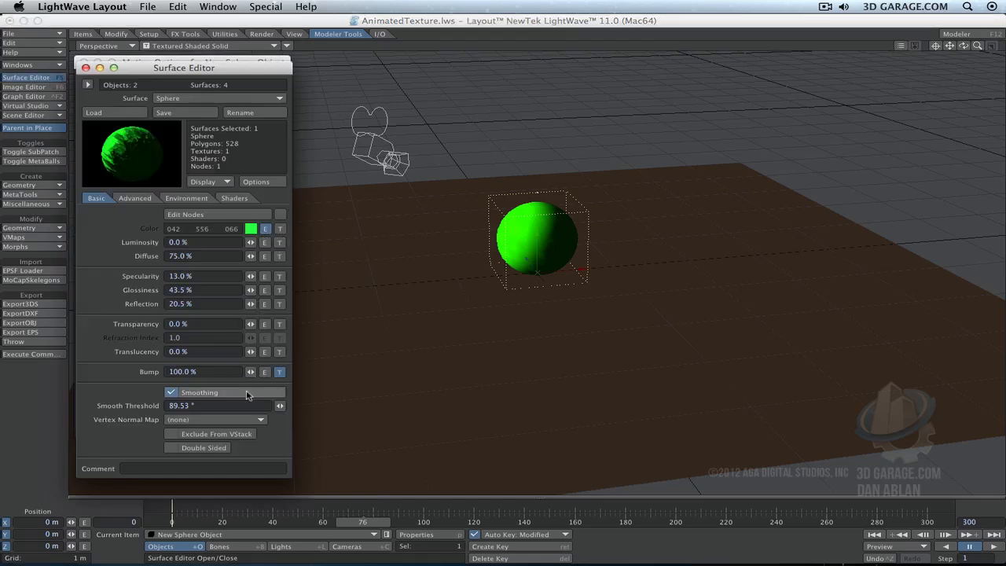
left_click(84, 66)
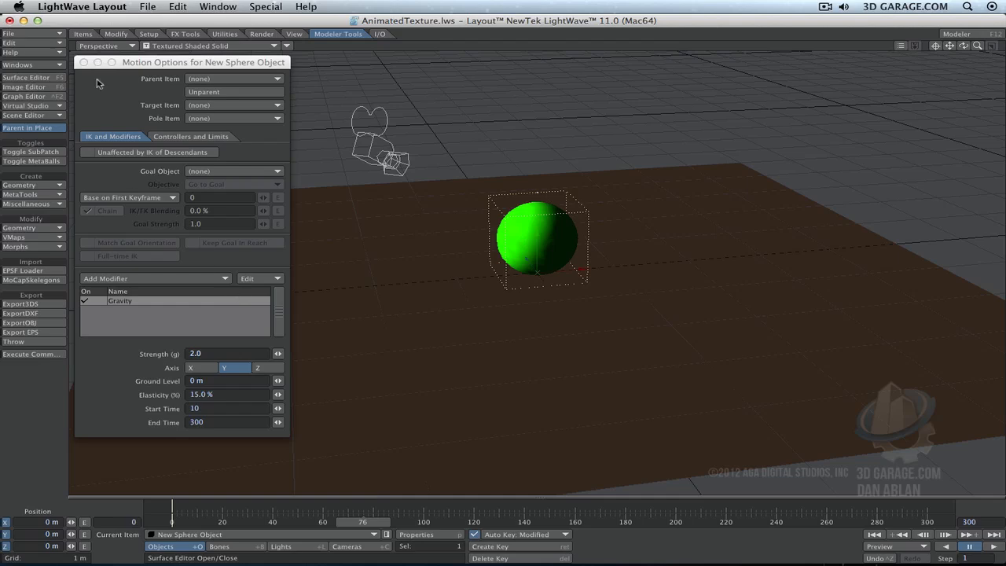
Step: Review the light and camera settings in Render Globals and enable radiosity for global illumination
left_click(38, 65)
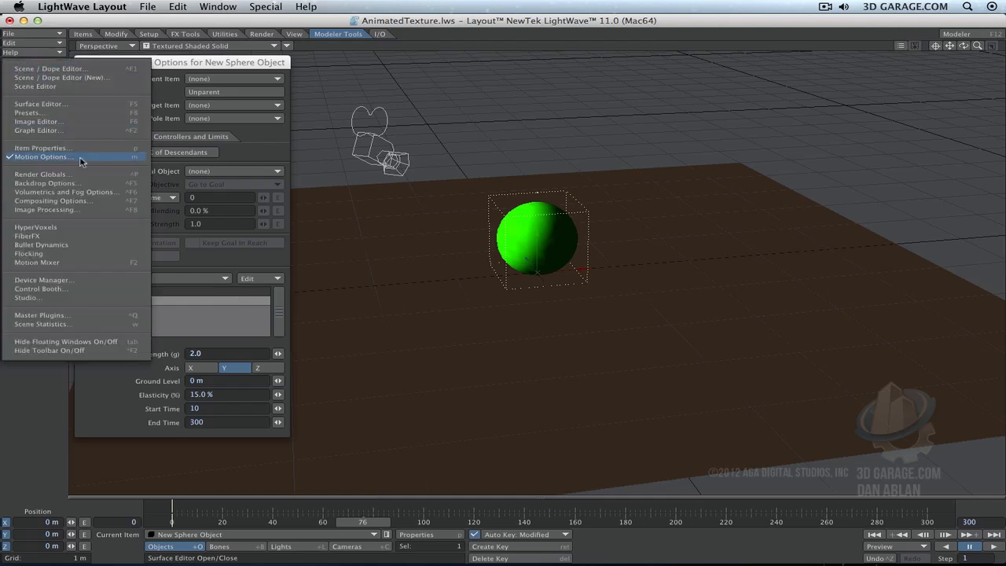
left_click(47, 174)
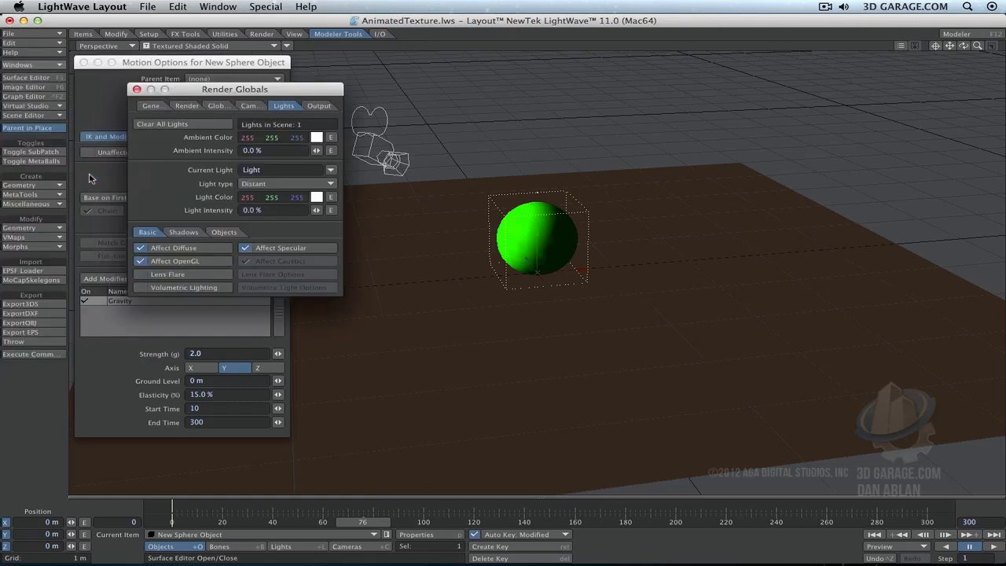
left_click_drag(228, 91, 387, 62)
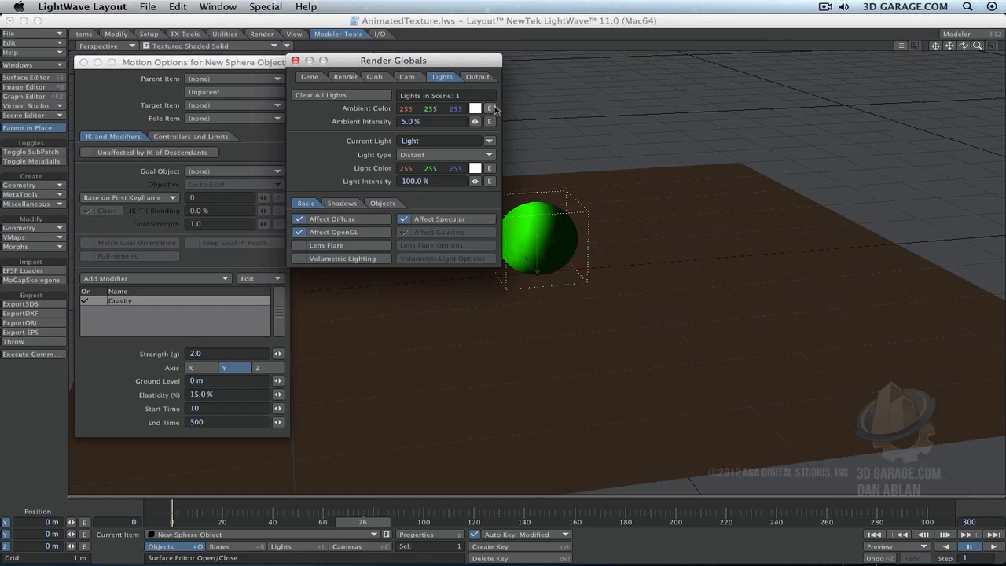
left_click(409, 77)
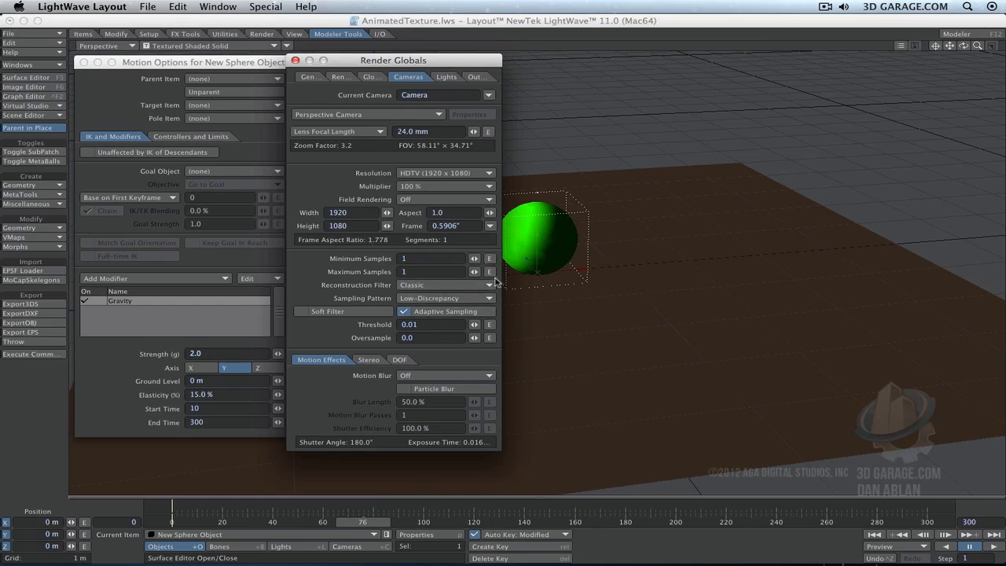
left_click(379, 76)
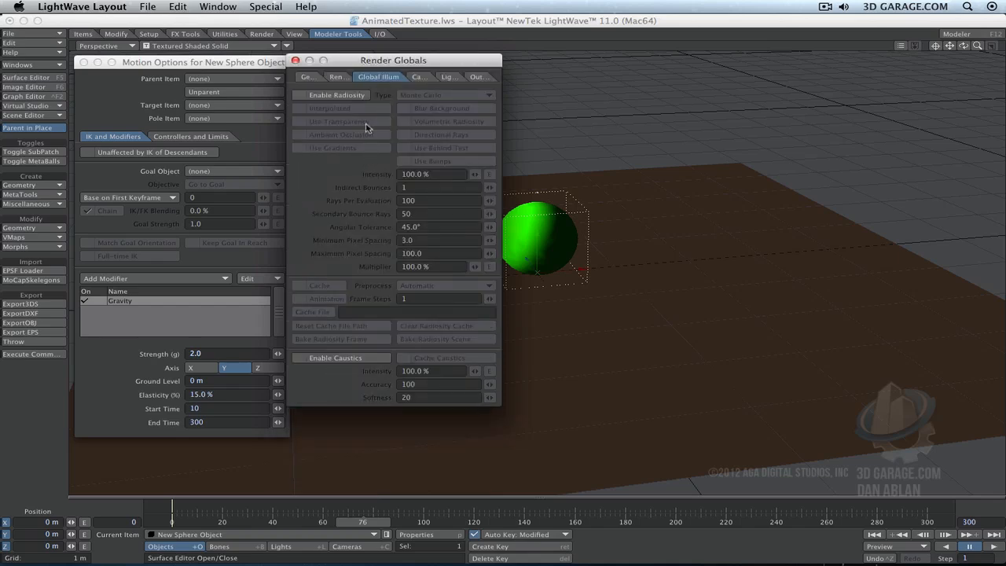
left_click(324, 95)
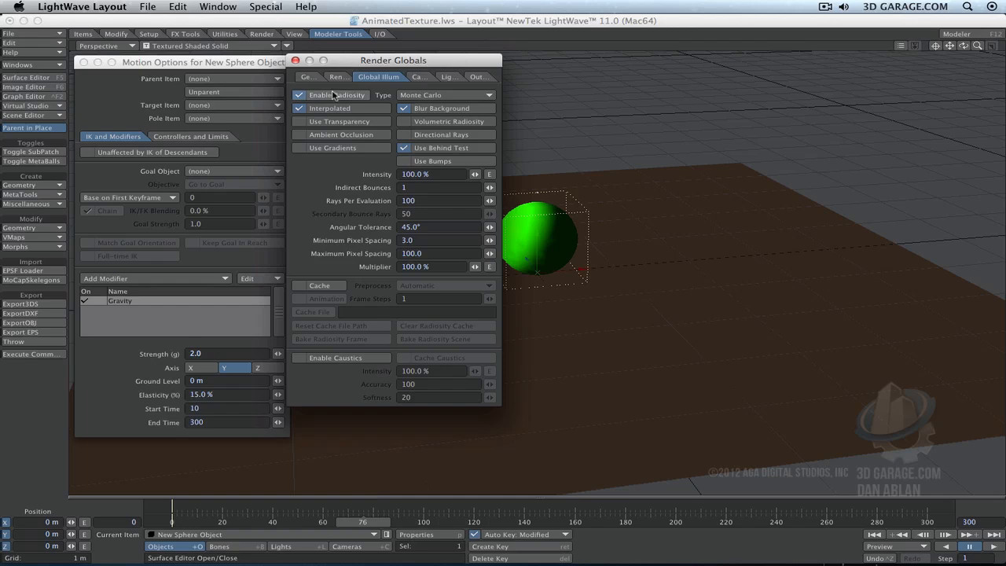
left_click(312, 77)
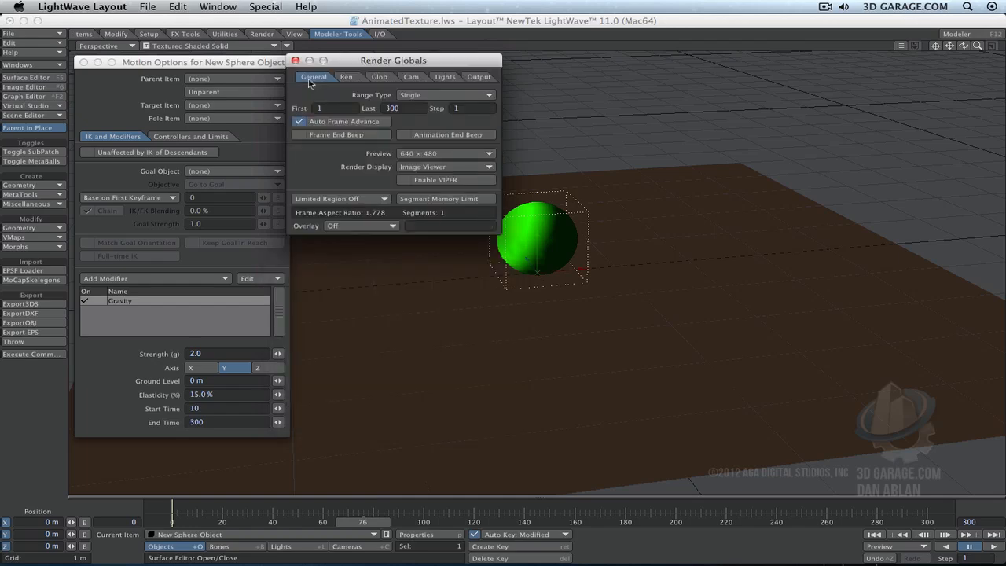
Step: Examine the backdrop, volumetrics, compositing and processing effects for settings that can be enveloped, and close the open settings windows
left_click(44, 66)
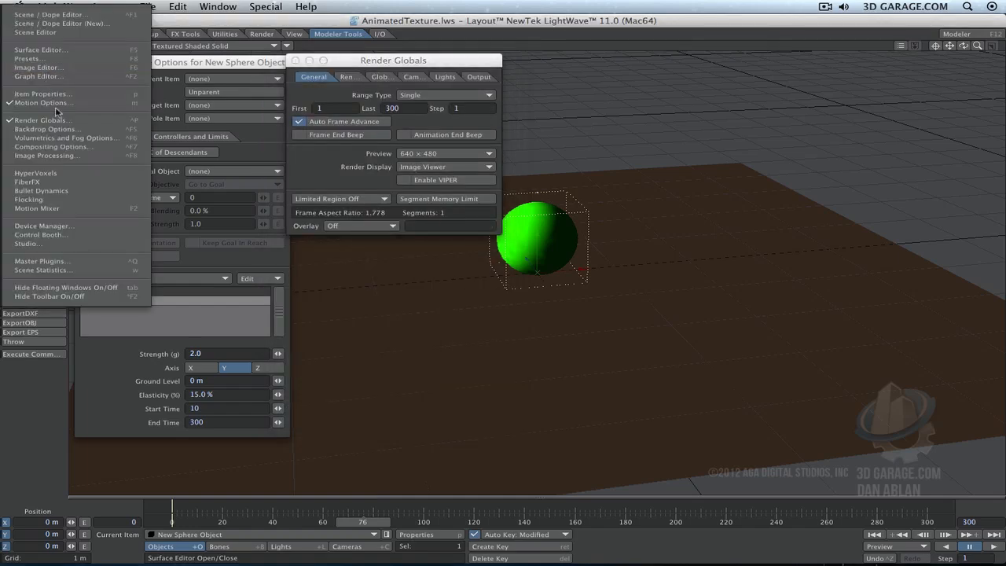
left_click(63, 129)
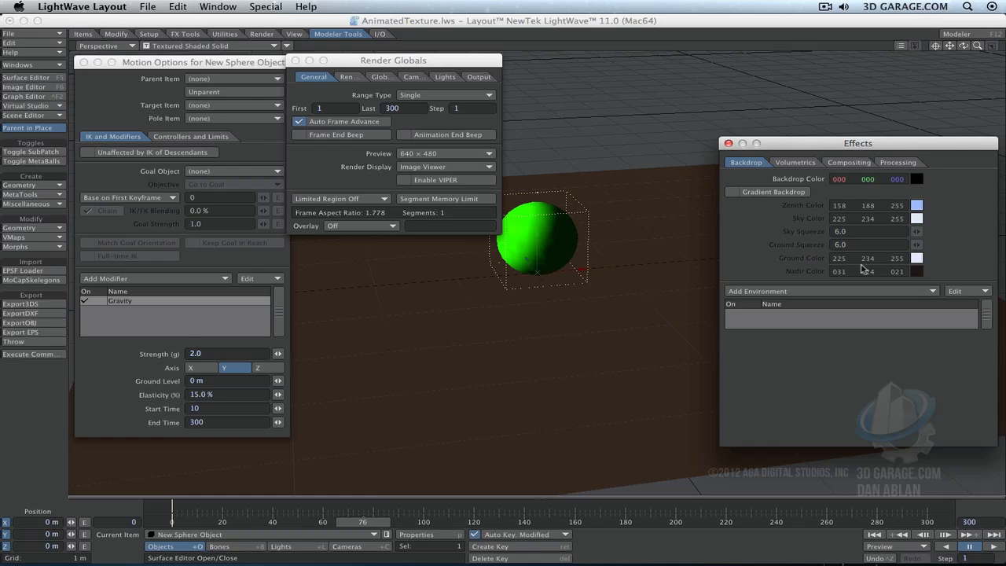
left_click(795, 163)
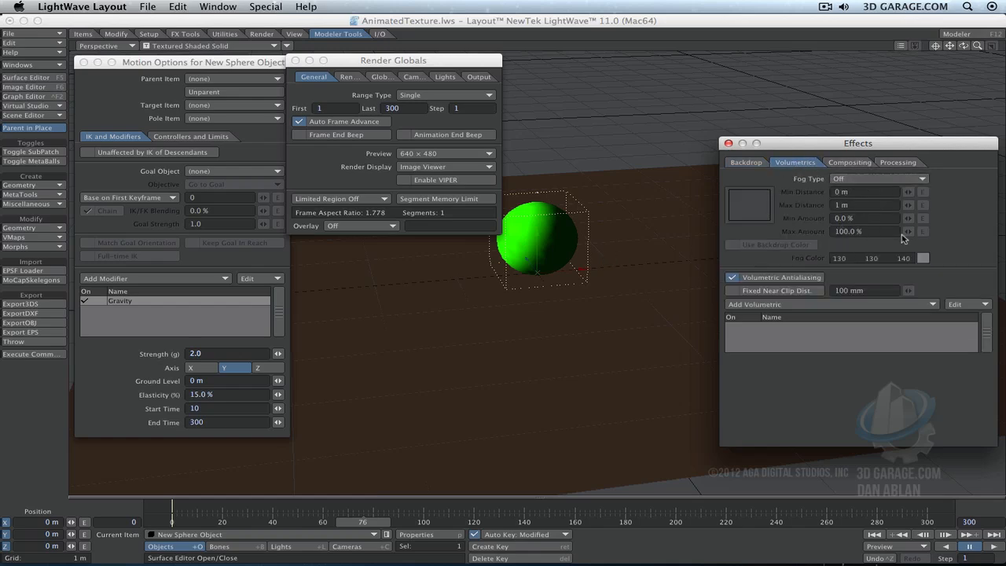
left_click(845, 162)
left_click(897, 162)
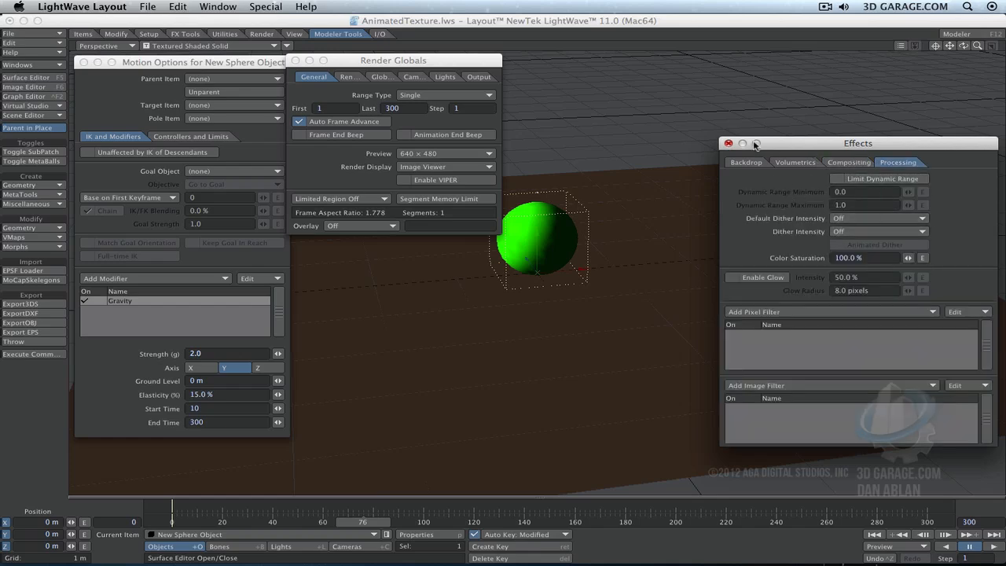
left_click(729, 143)
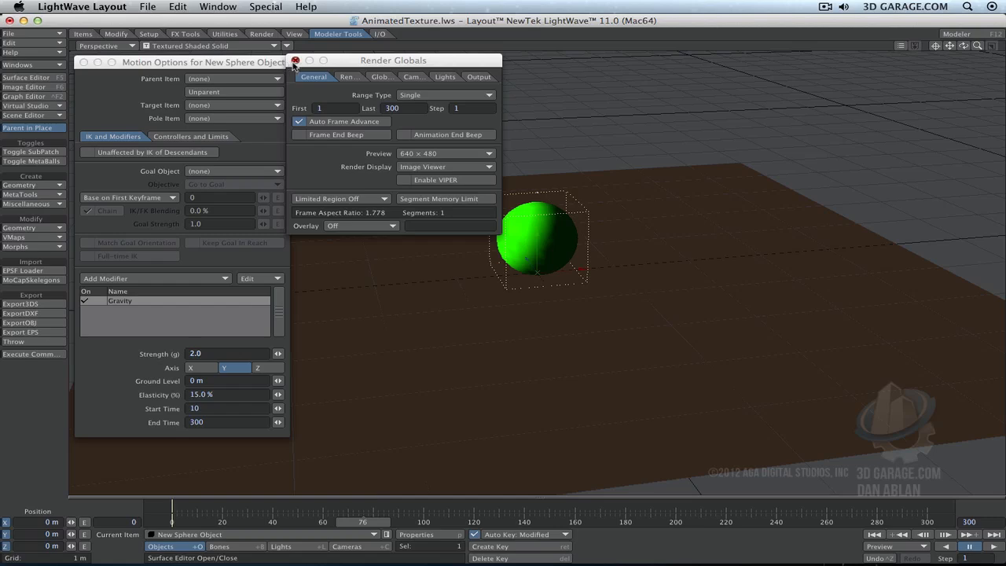
left_click(295, 60)
left_click(83, 62)
Step: Create an envelope for the sphere's Object Dissolve in its render properties and narrow the Graph Editor window
key("p")
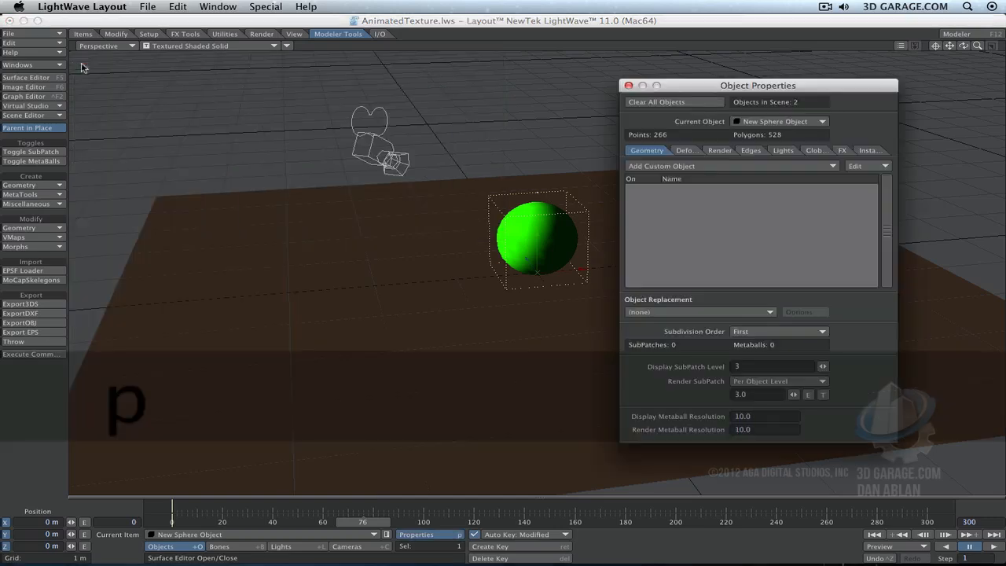
left_click(720, 150)
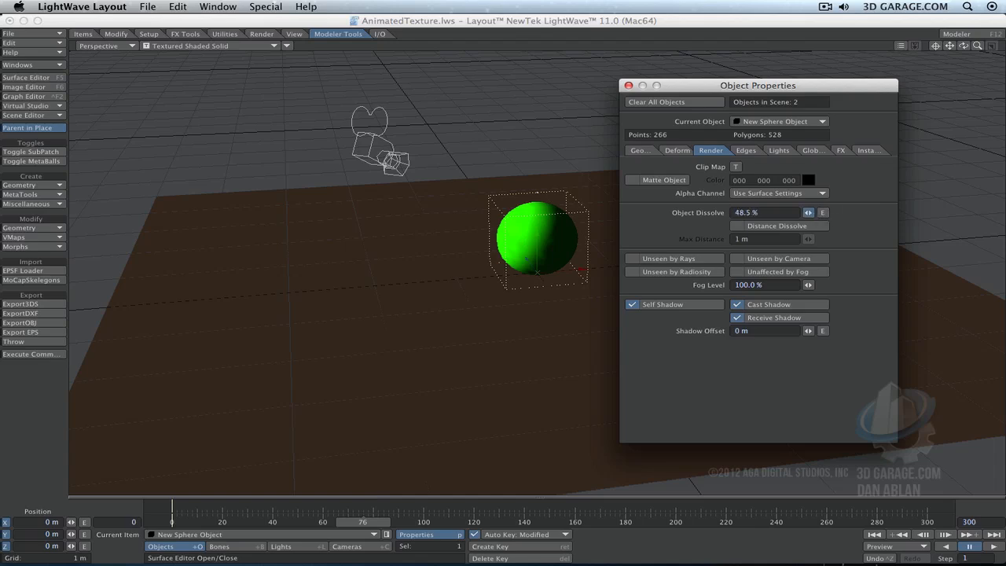
left_click_drag(808, 212, 786, 212)
left_click(822, 213)
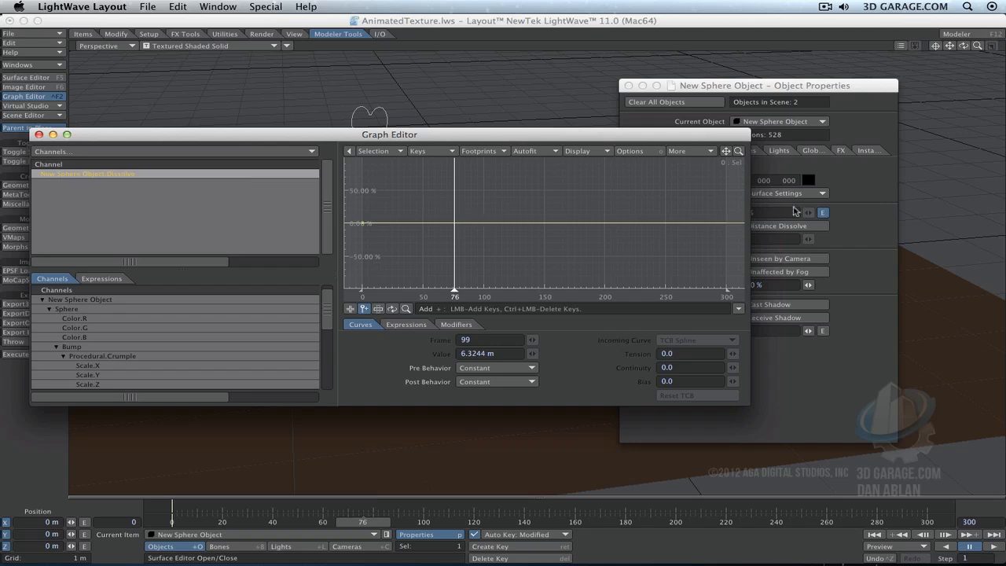
left_click_drag(750, 232, 521, 220)
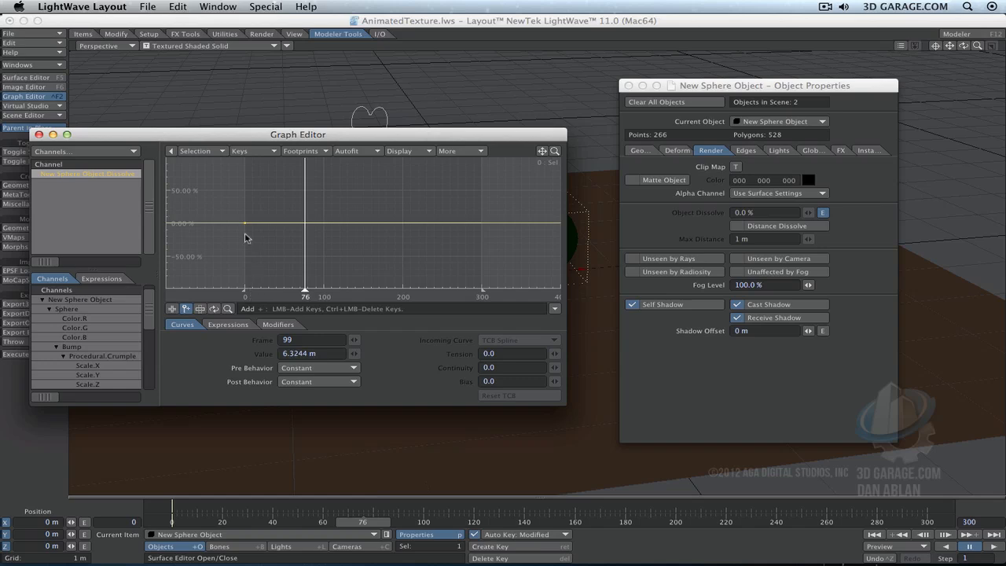
Step: Add a key at frame 196 to the sphere's dissolve envelope and set its value to 100%
left_click(399, 261)
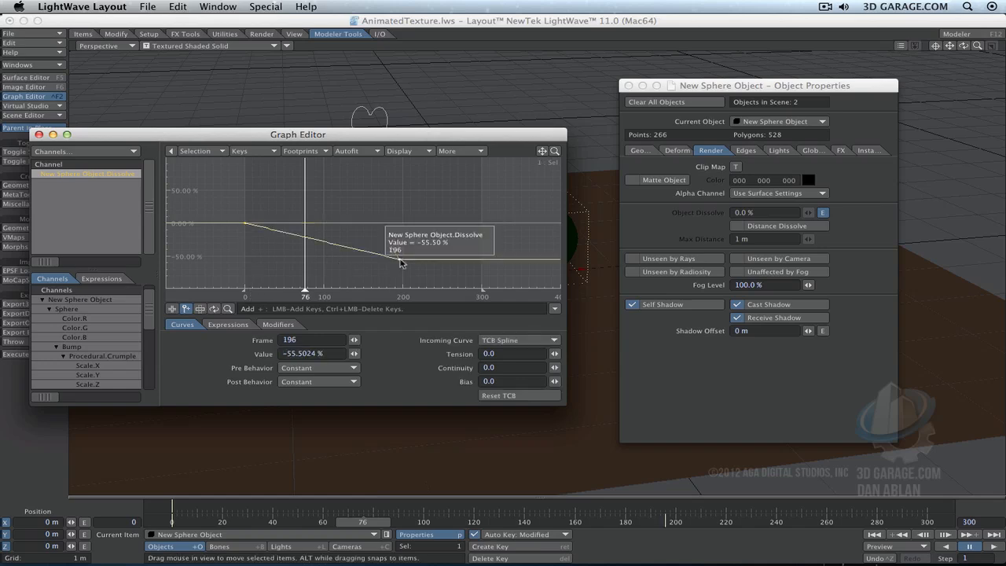
left_click(174, 309)
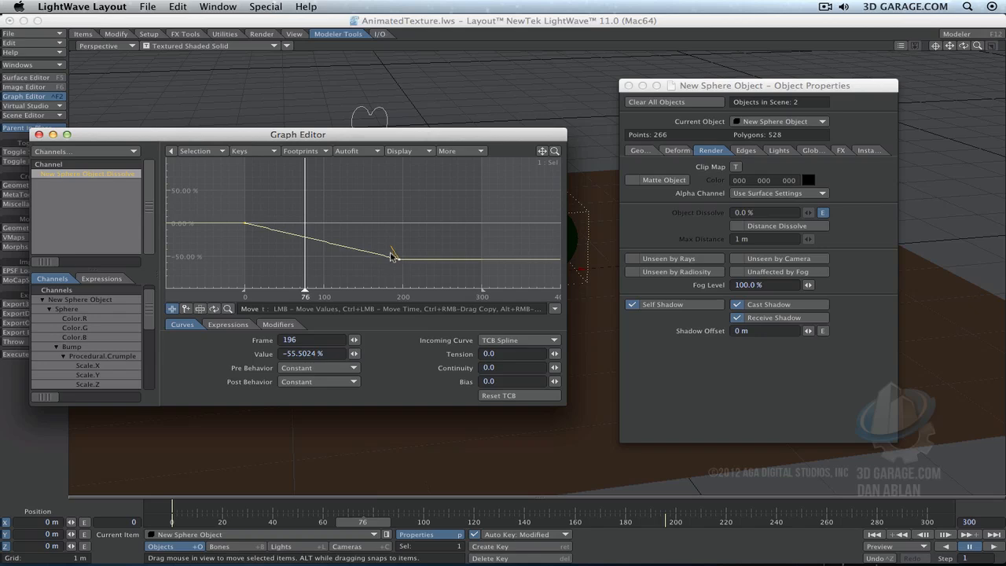
key("super")
left_click(316, 353)
type("100")
key("Tab")
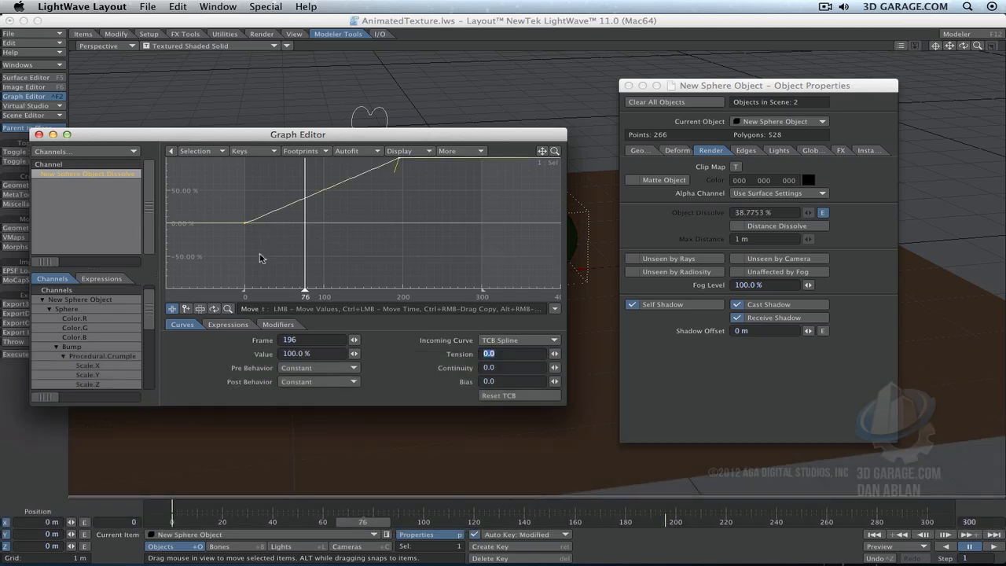
Step: Go to frame 0, set the selected dissolve key at frame 196 to 0%, and fit the curve in the graph
left_click(247, 294)
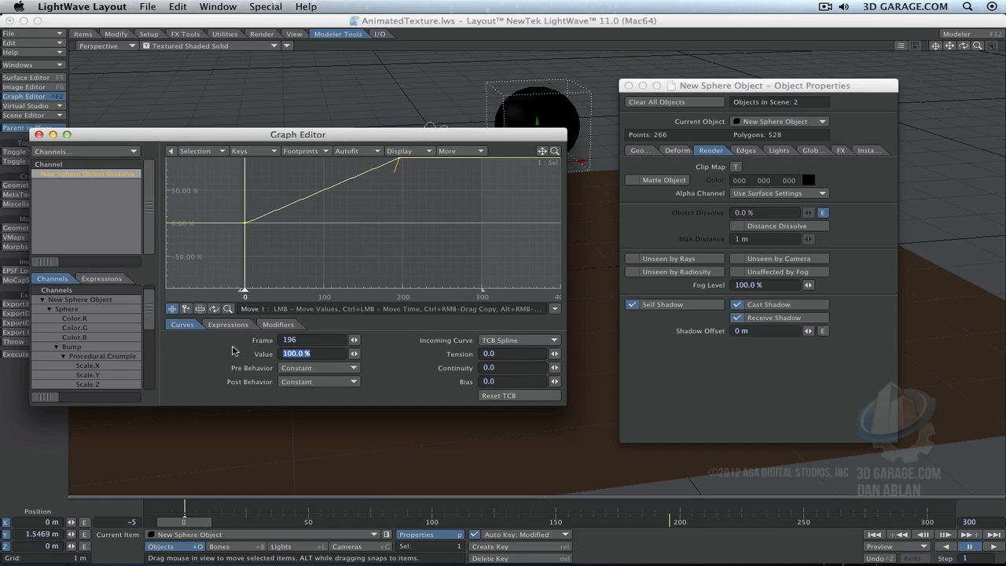
type("0")
key("Return")
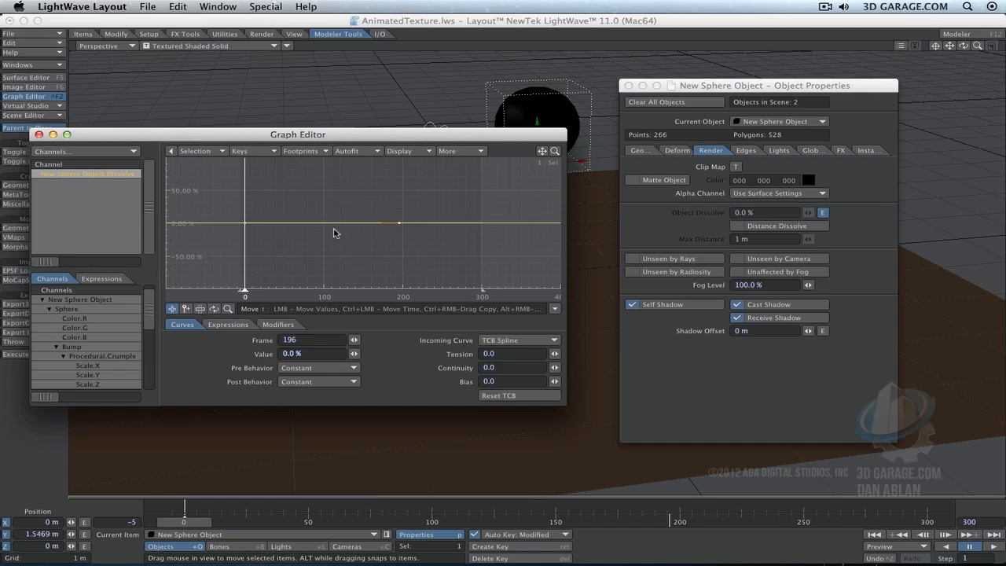
key("a")
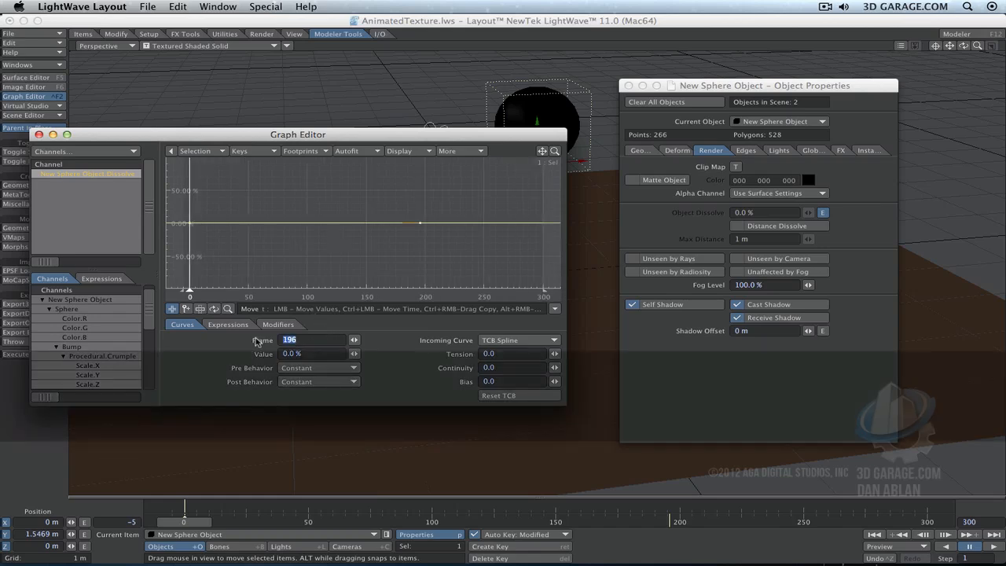
key("Tab")
key("Return")
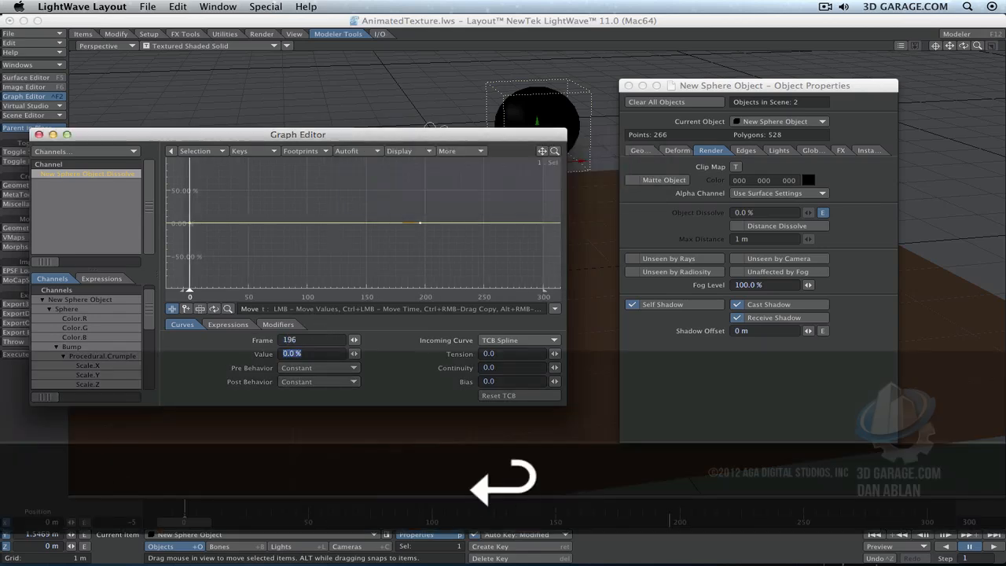
Step: Check the dissolve key at frame 0 and set the key at frame 196 to 100%
left_click(186, 308)
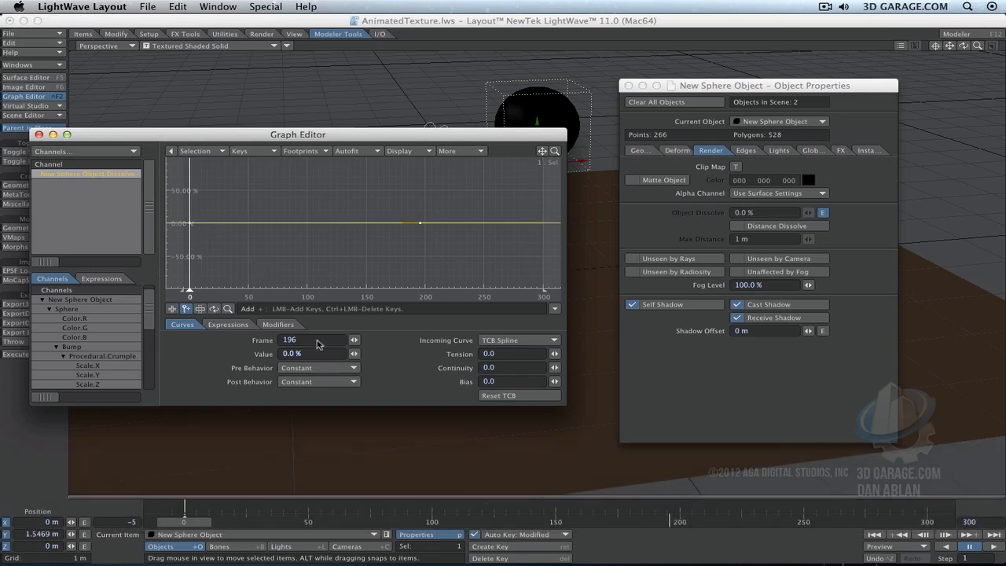
mouse_move(190, 287)
left_mouse_down()
mouse_move(267, 287)
mouse_move(217, 287)
left_mouse_up()
left_click(190, 223)
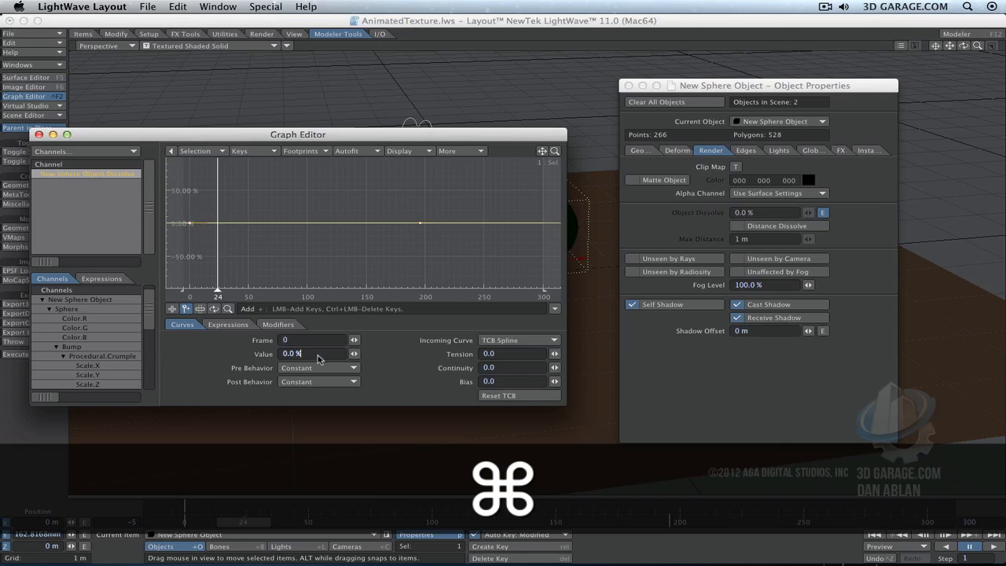
left_click(420, 223)
type("100")
key("Tab")
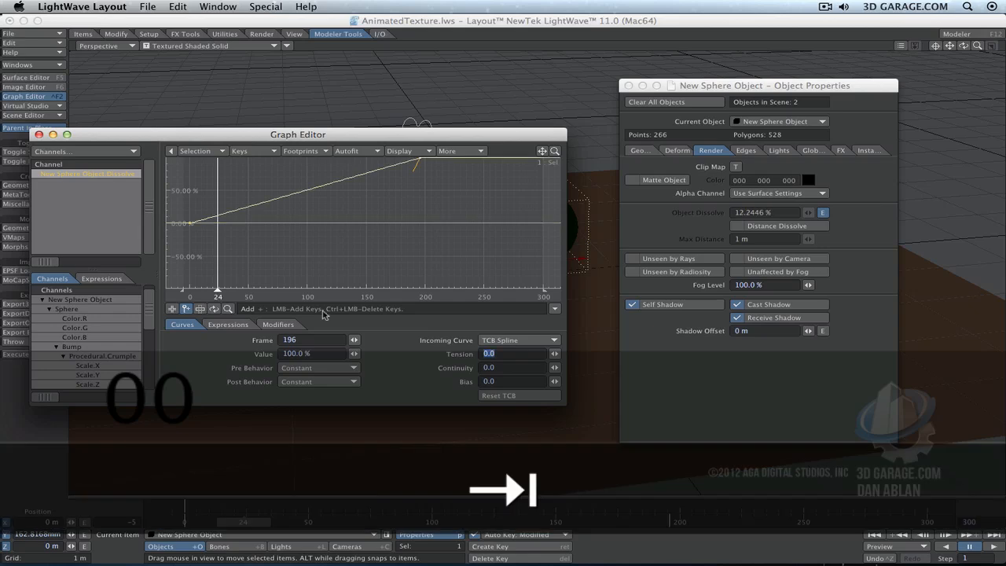
type("a")
key("Escape")
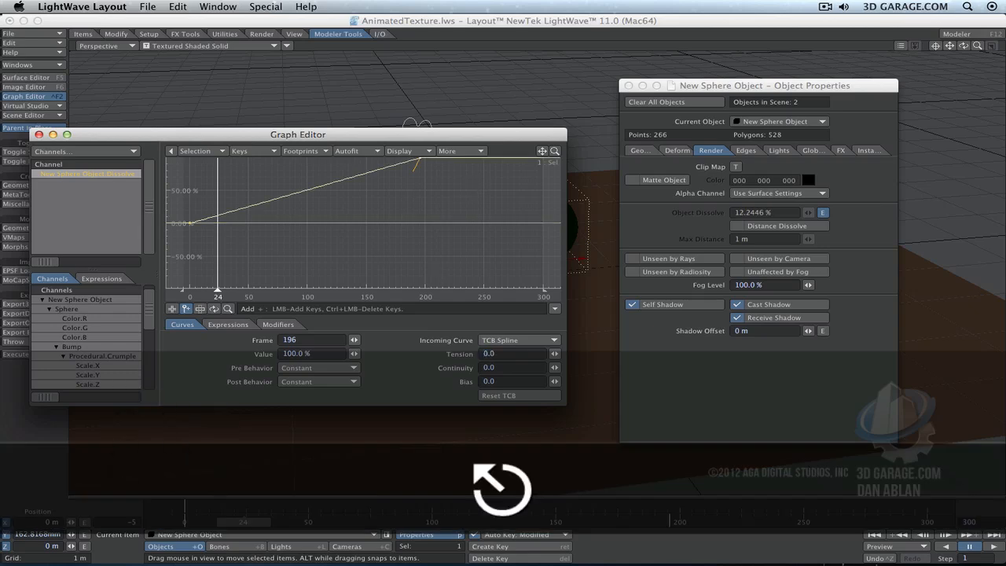
Step: Select both keys of the dissolve curve and set their tension to 1.0 for an eased transition
left_click_drag(297, 137, 330, 157)
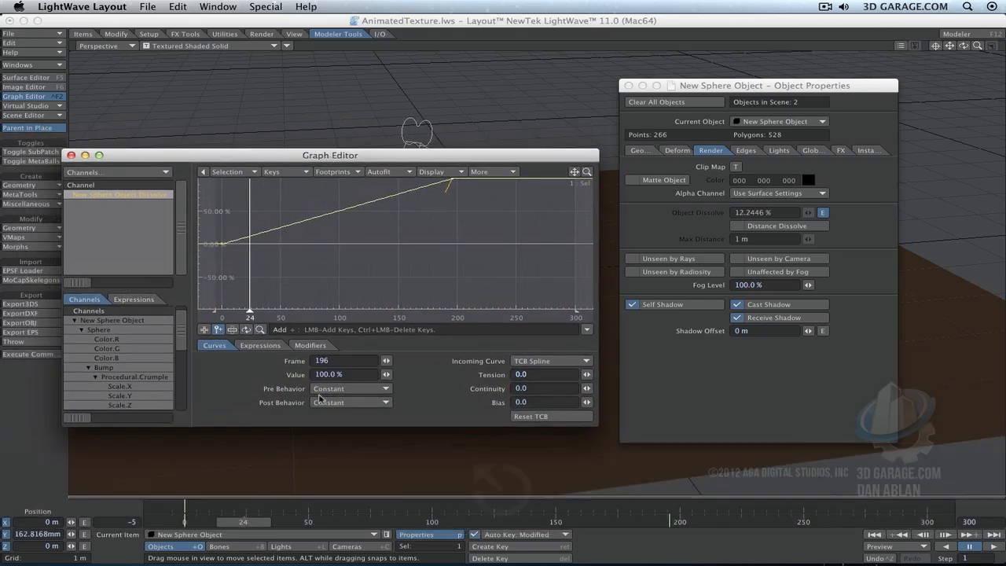
left_click_drag(579, 173, 578, 173)
mouse_move(281, 311)
left_mouse_down()
mouse_move(253, 311)
mouse_move(487, 313)
mouse_move(242, 313)
left_mouse_up()
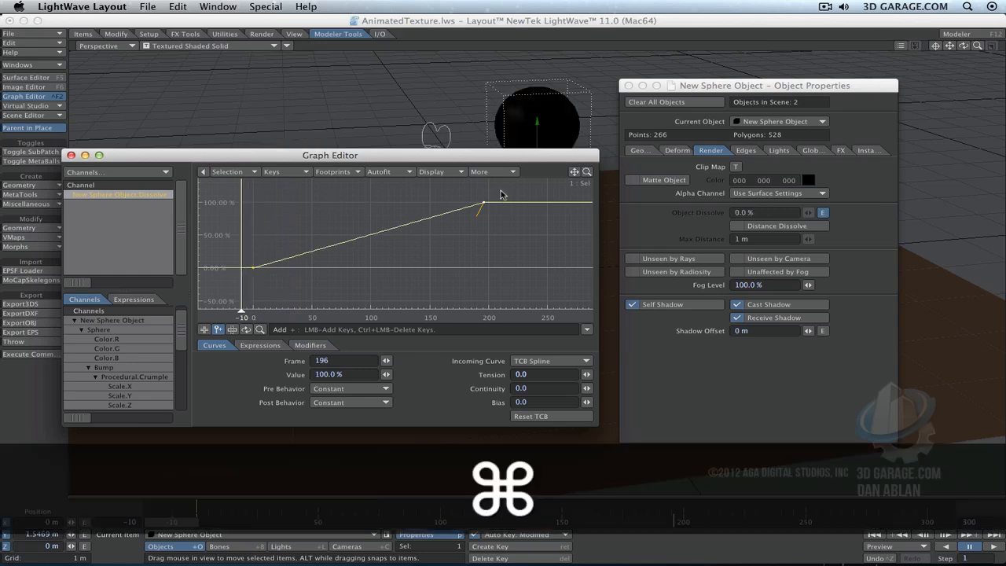
left_click_drag(500, 194, 241, 308, "super")
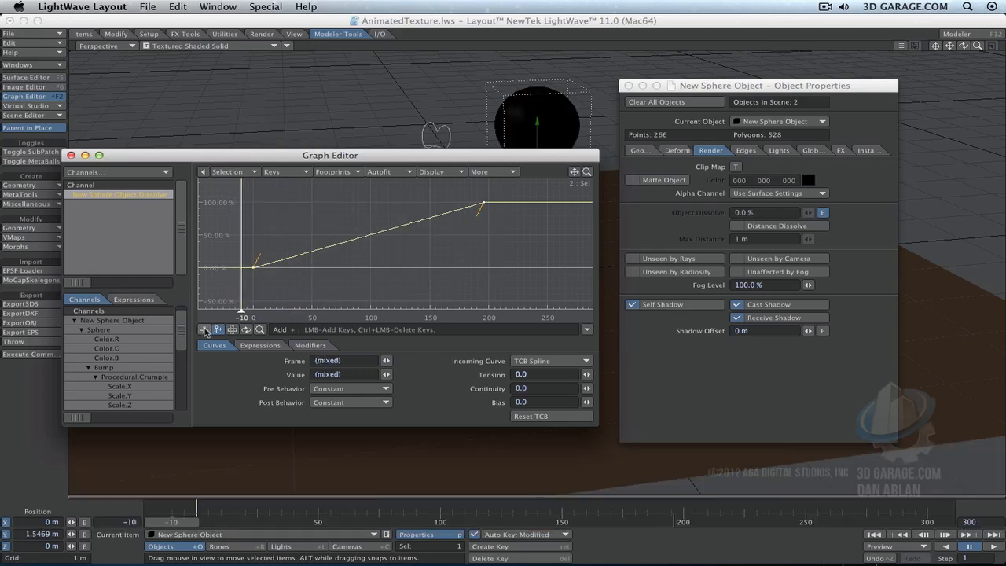
left_click(205, 330)
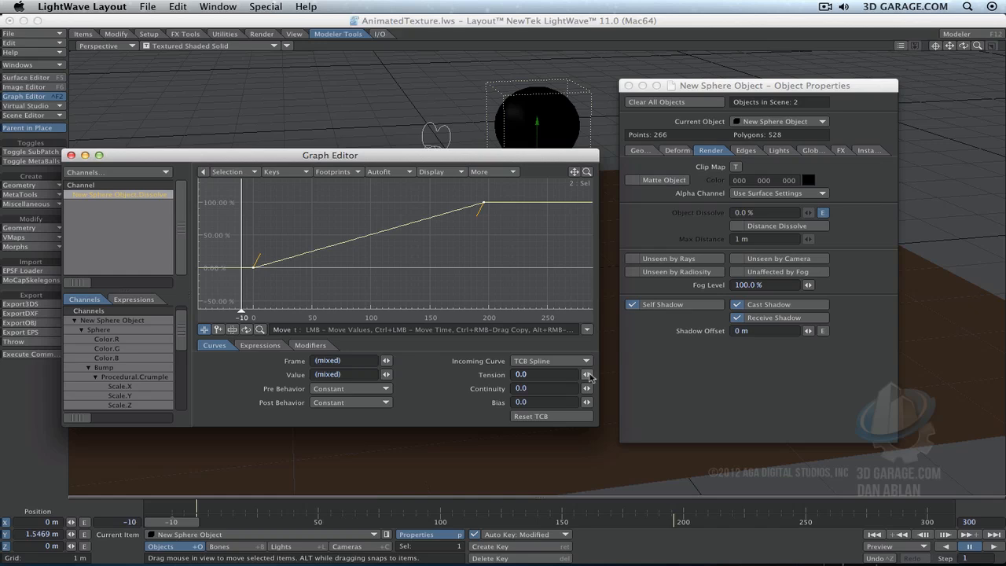
left_click_drag(587, 374, 632, 374)
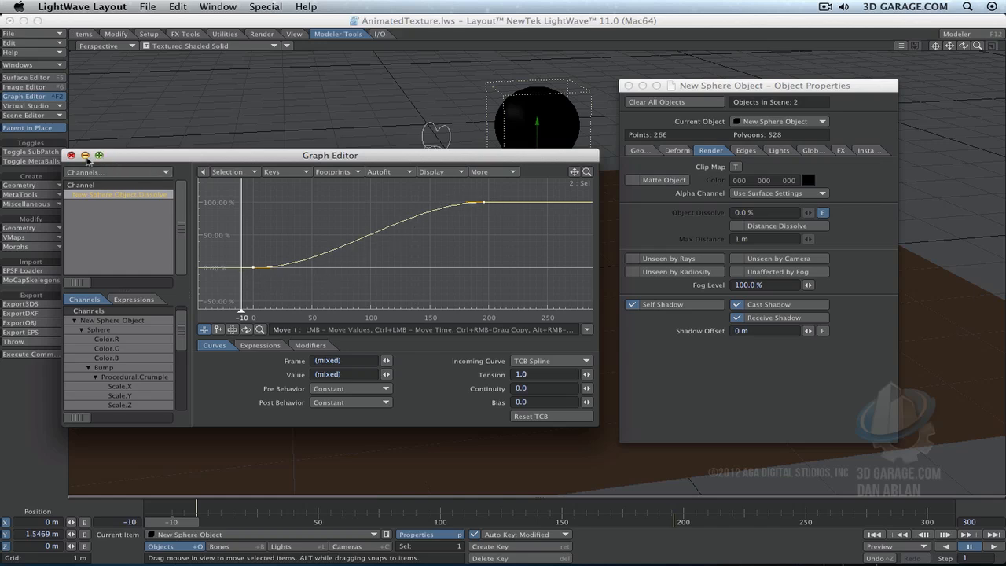
Step: Close the Graph Editor and scrub the animation to frame 42 to check the sphere's dissolve
left_click_drag(125, 155, 55, 229)
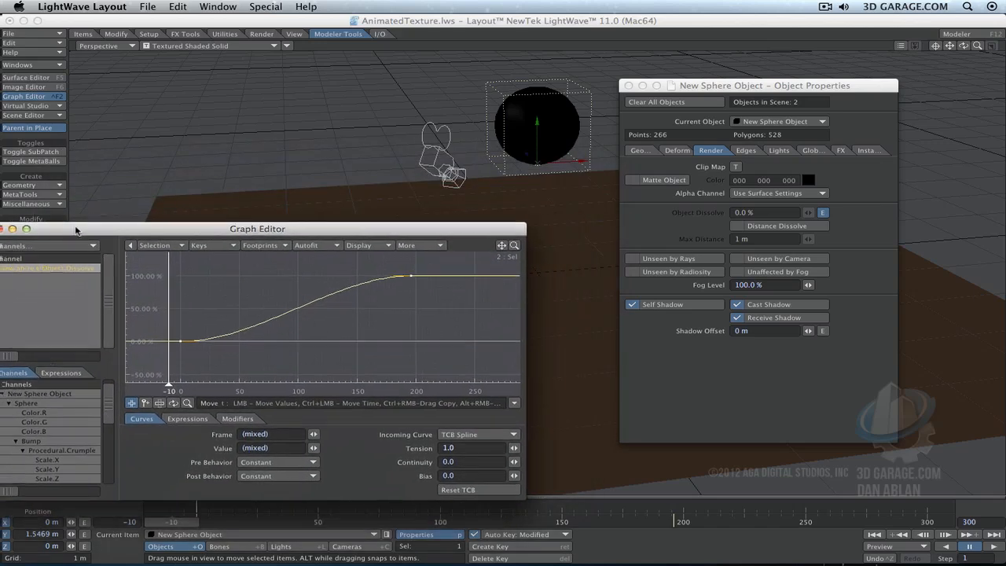
left_click(2, 228)
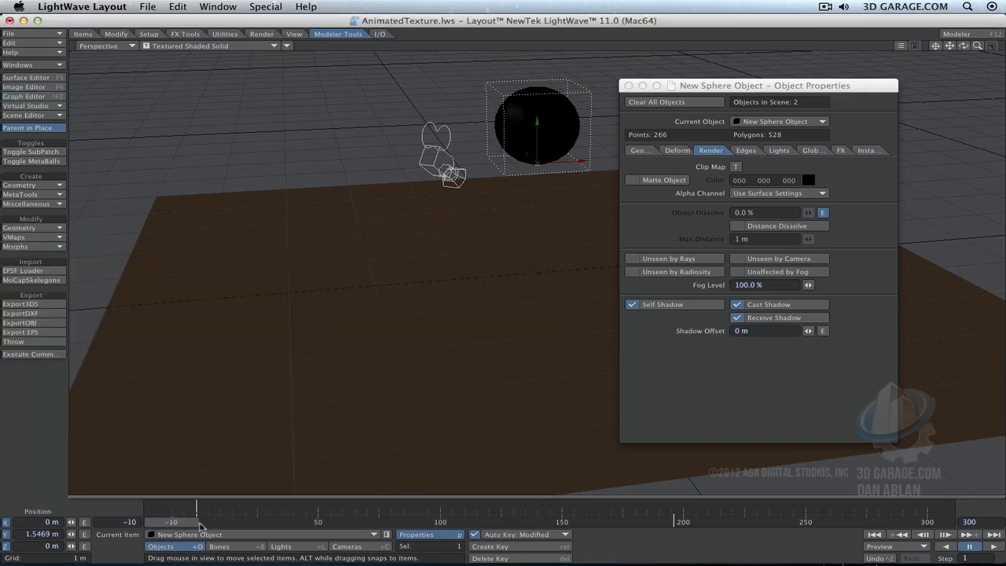
left_click_drag(200, 523, 298, 523)
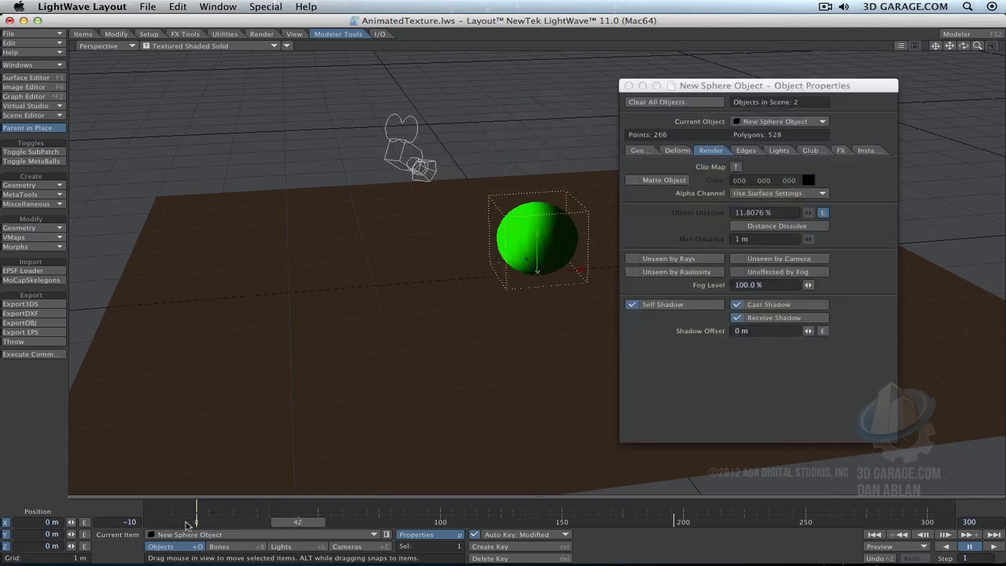
Step: Show the scene through the camera with VPR rendering and close the sphere's Object Properties
key("6")
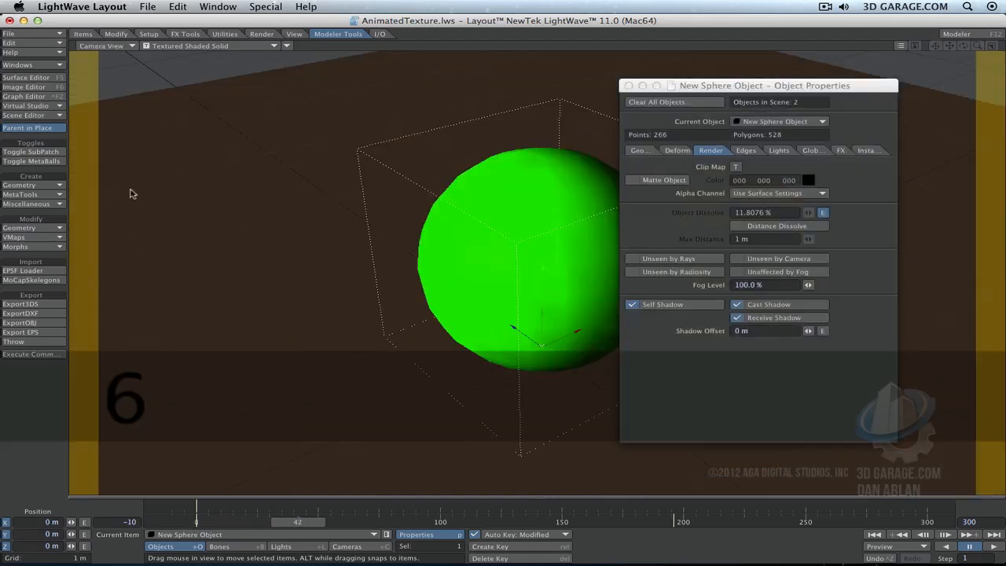
left_click(188, 46)
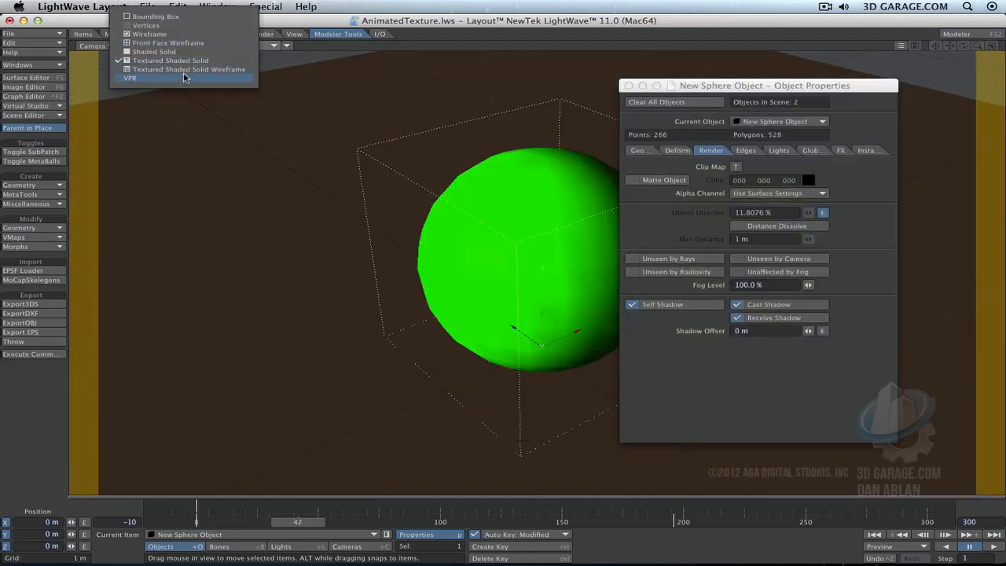
left_click(186, 79)
left_click(629, 85)
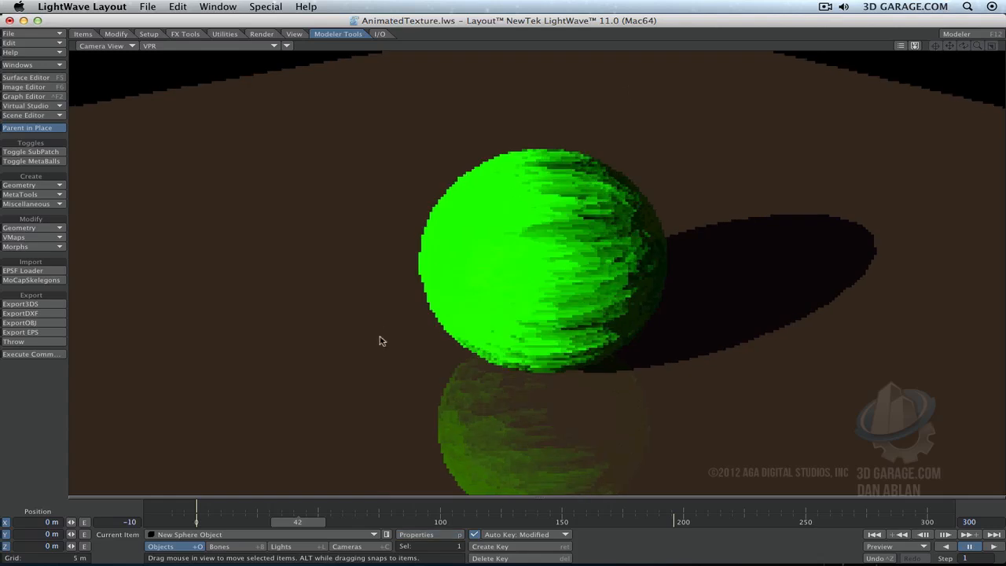
Step: Scrub the rendered animation back to its beginning and set the timeline's first frame to 0
left_click_drag(306, 522, 172, 522)
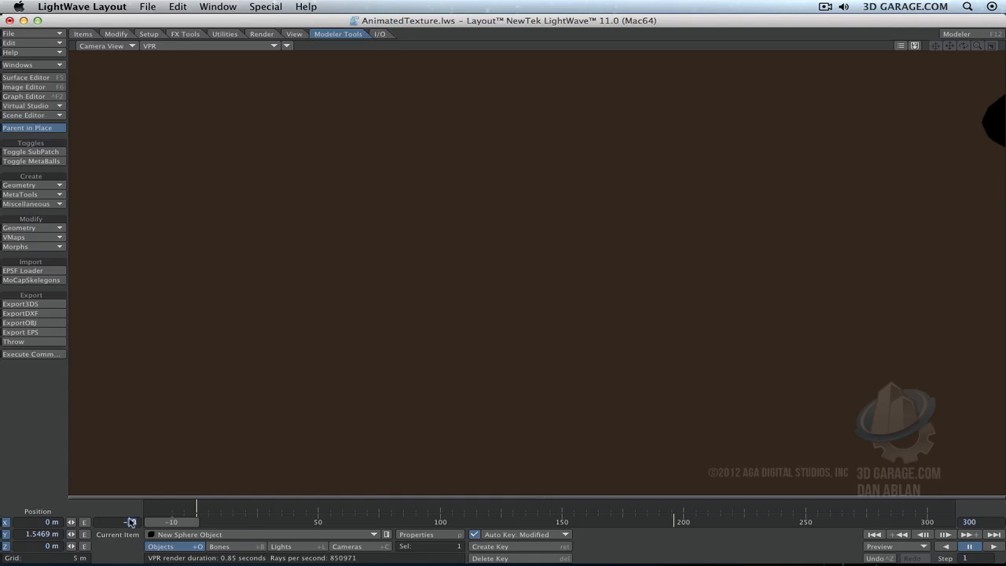
type("0")
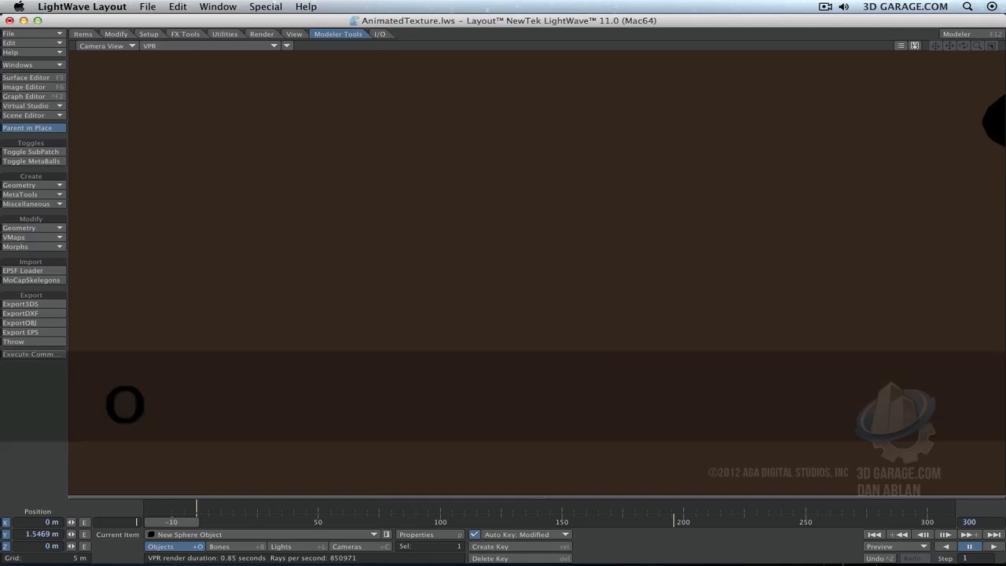
key("Return")
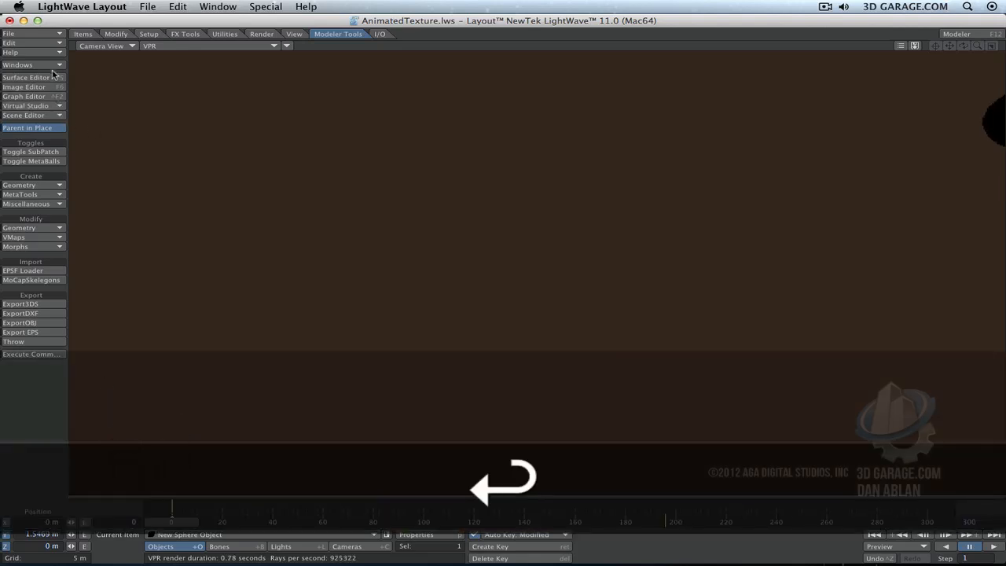
Step: Review the Sphere surface's basic settings in the Surface Editor and close it
left_click(47, 85)
left_click(48, 84)
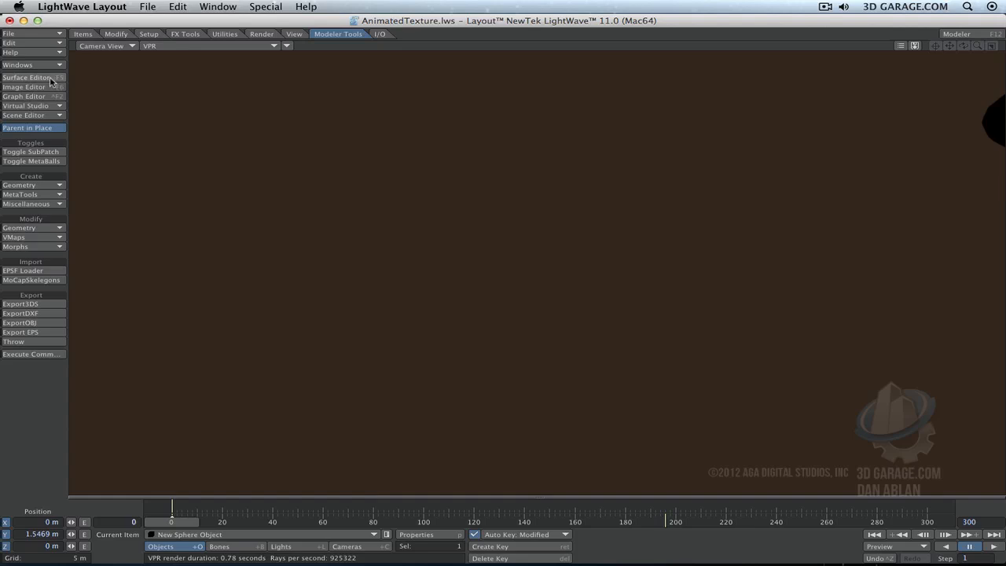
left_click(32, 77)
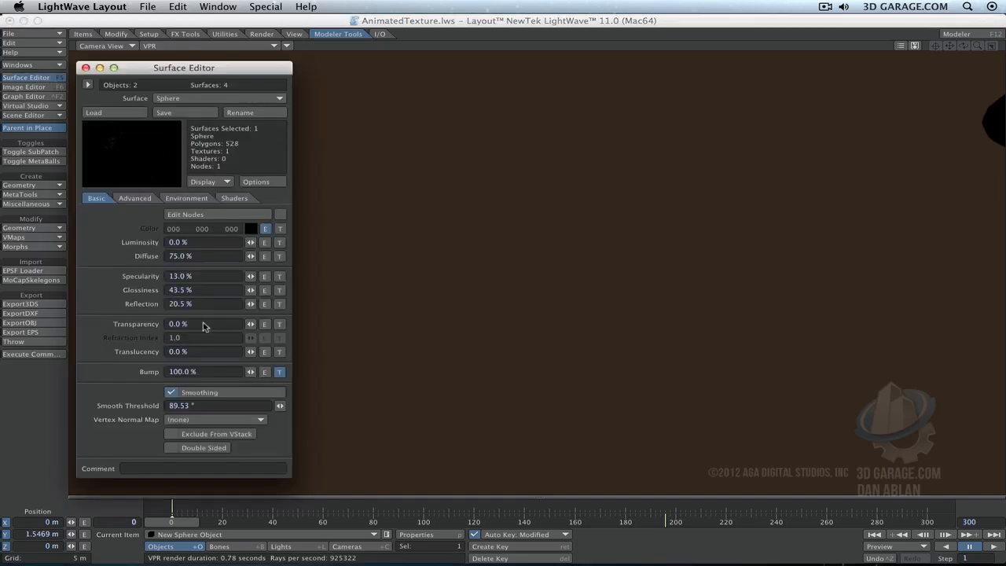
left_click(86, 69)
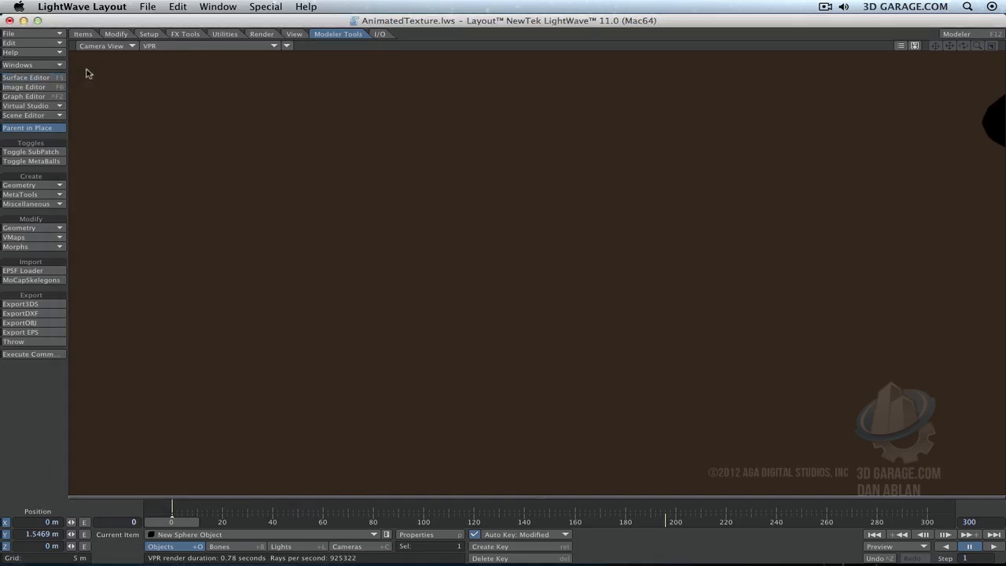
Step: Save the scene at frame 0, overwriting the existing AnimatedTexture.lws file
mouse_move(180, 524)
left_mouse_down()
mouse_move(657, 524)
mouse_move(171, 523)
mouse_move(179, 525)
left_mouse_up()
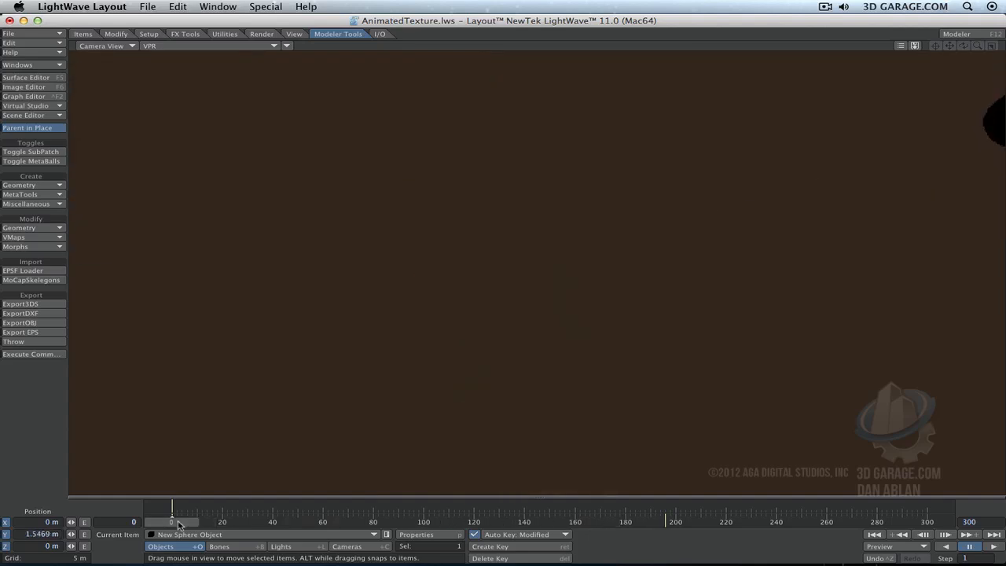
key("super+s")
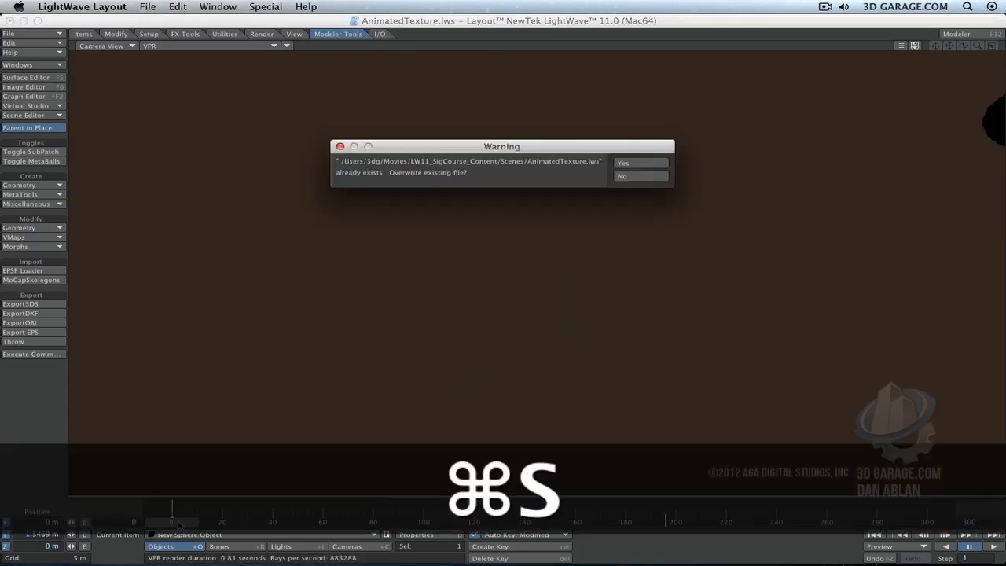
key("Return")
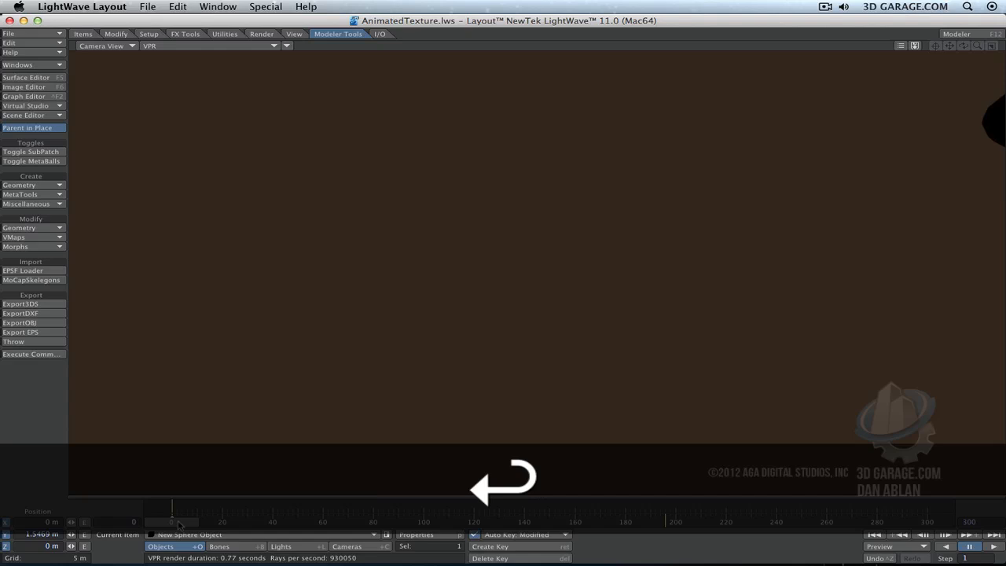